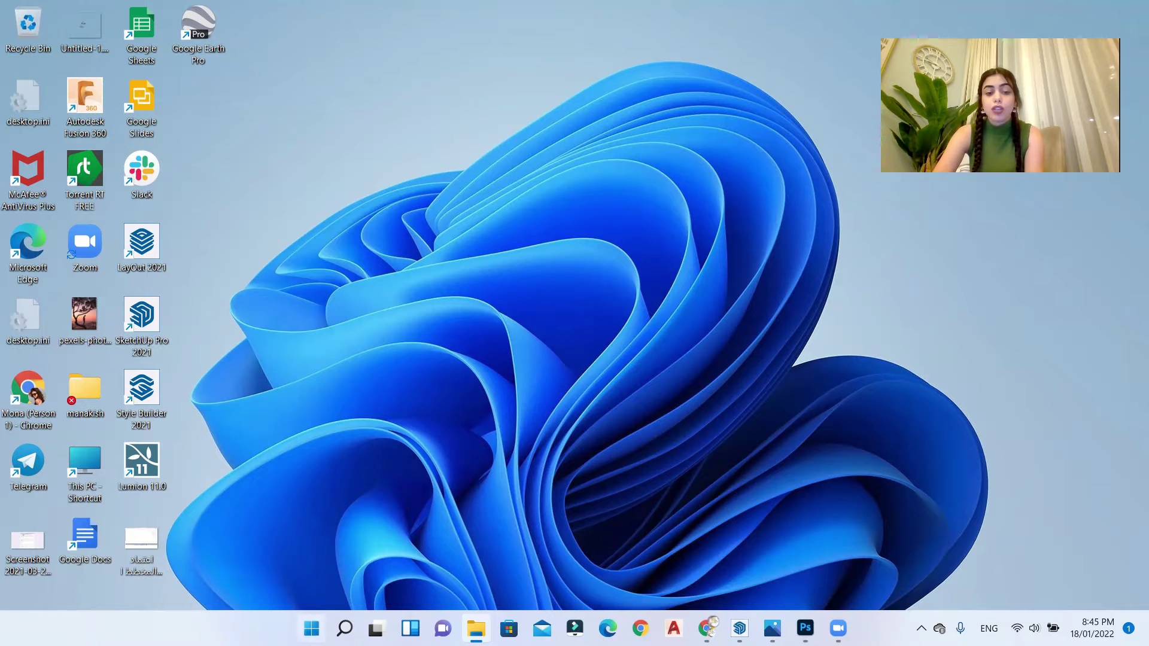
# Step: Launch Google Earth Pro, close the Start-up Tips, and place the cursor in the search box
pyautogui.click(312, 619)
pyautogui.click(450, 424)
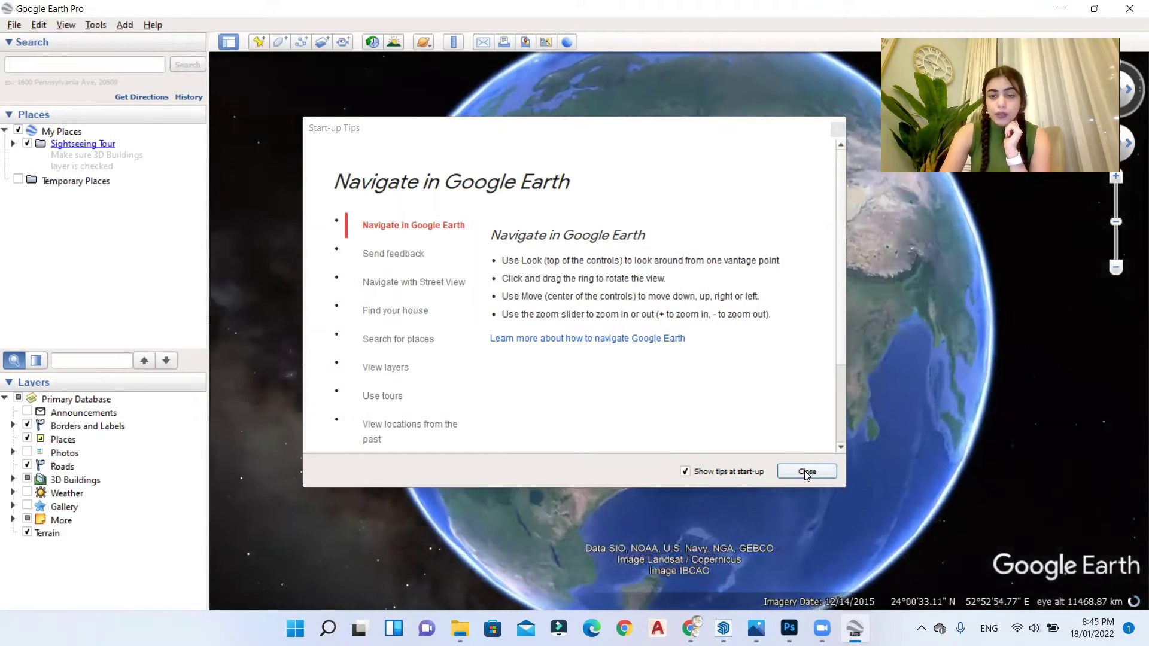
pyautogui.click(805, 471)
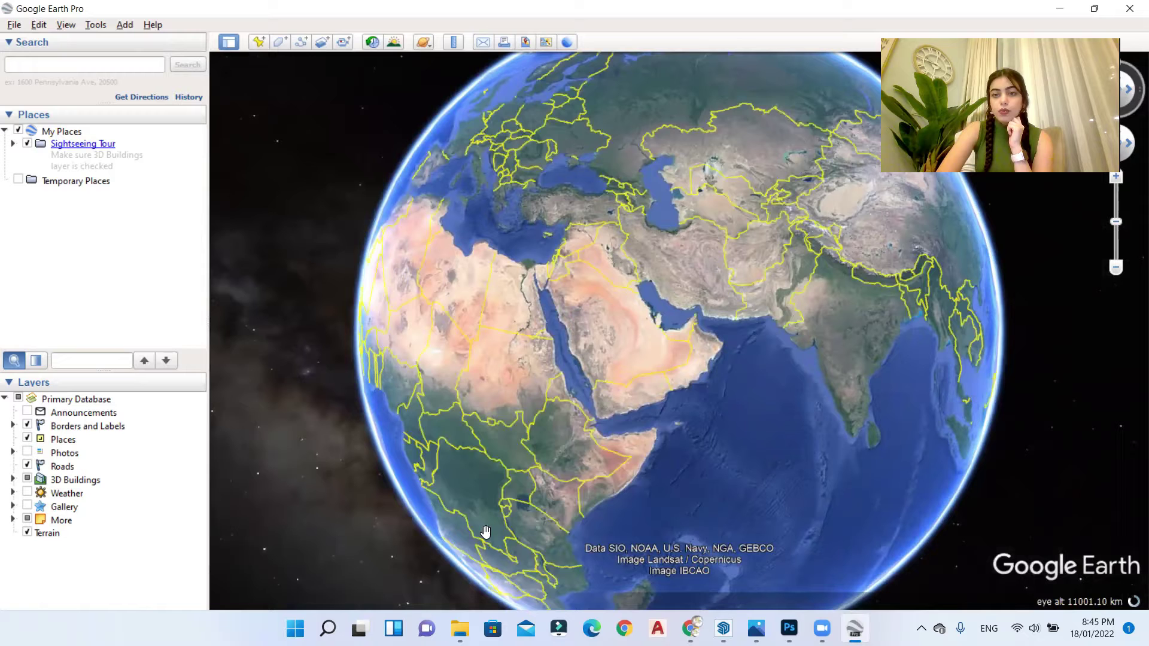
pyautogui.click(97, 71)
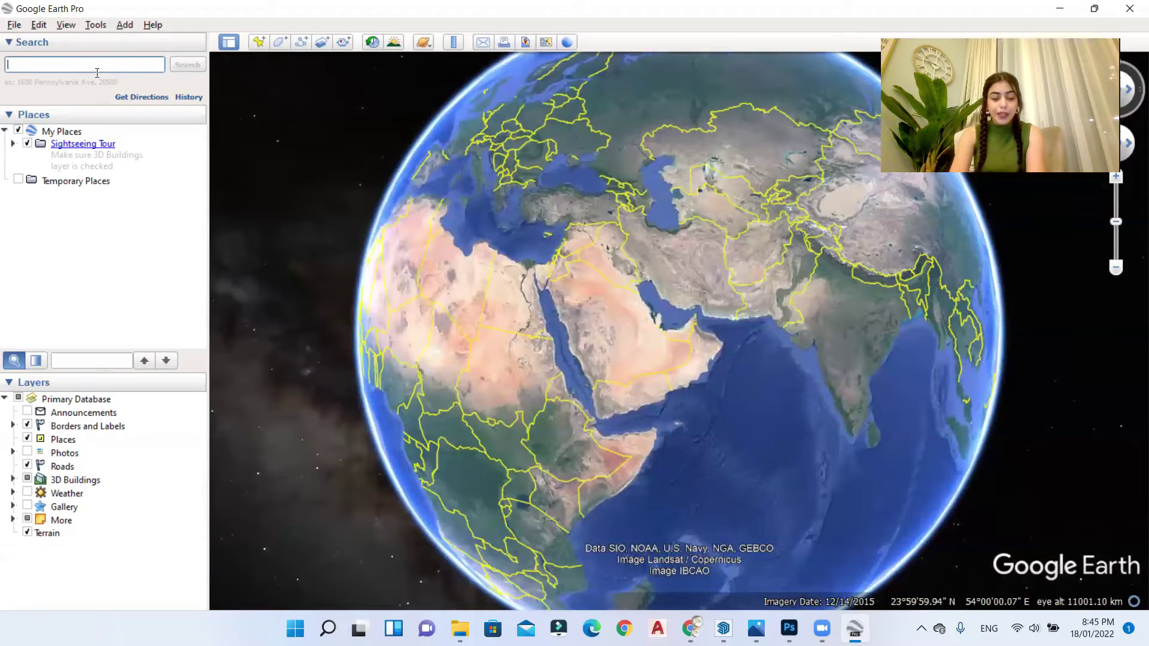
# Step: Search for 'dubai' and zoom into the city
pyautogui.write('dubai')
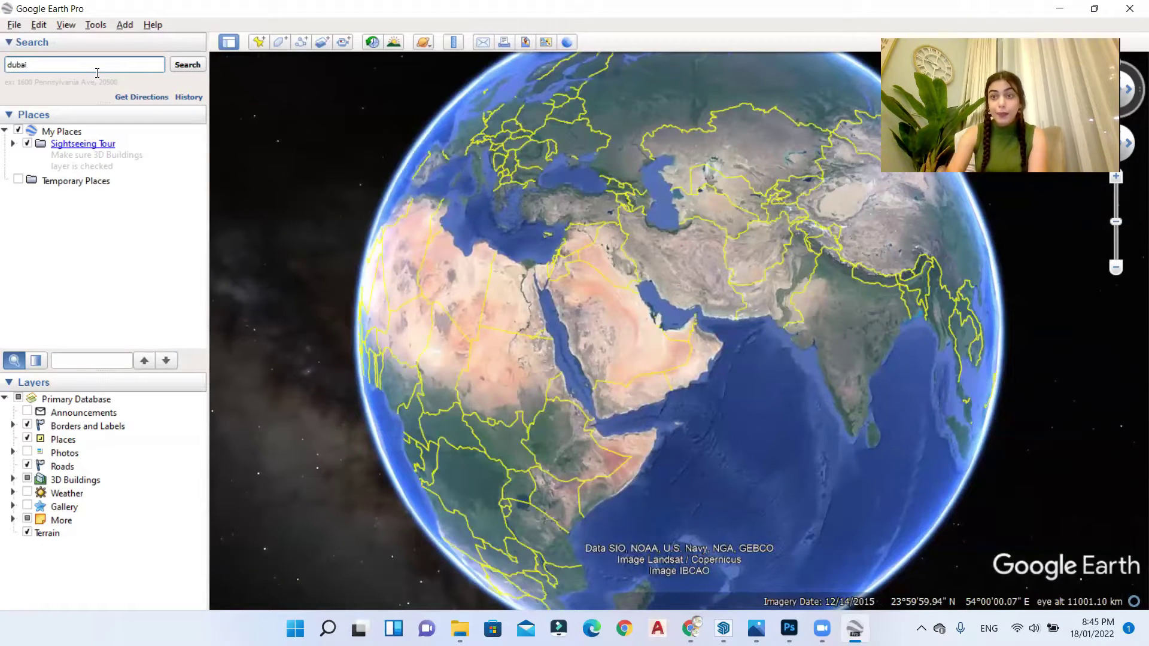
pyautogui.press('Return')
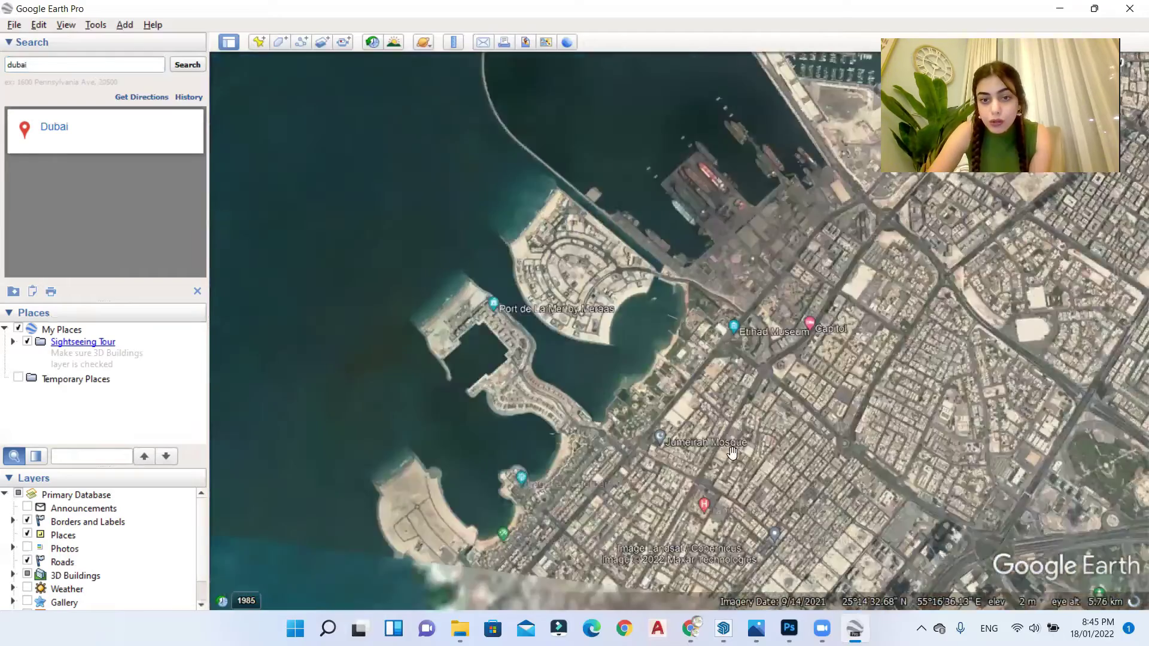
pyautogui.scroll(-3, 733, 453)
pyautogui.scroll(5, 667, 387)
pyautogui.scroll(-5, 767, 436)
pyautogui.scroll(-5, 795, 367)
# Step: Pan from Deira over to Jumeirah along the coast until Daria Island is in view
pyautogui.moveTo(795, 367); pyautogui.dragTo(733, 531)
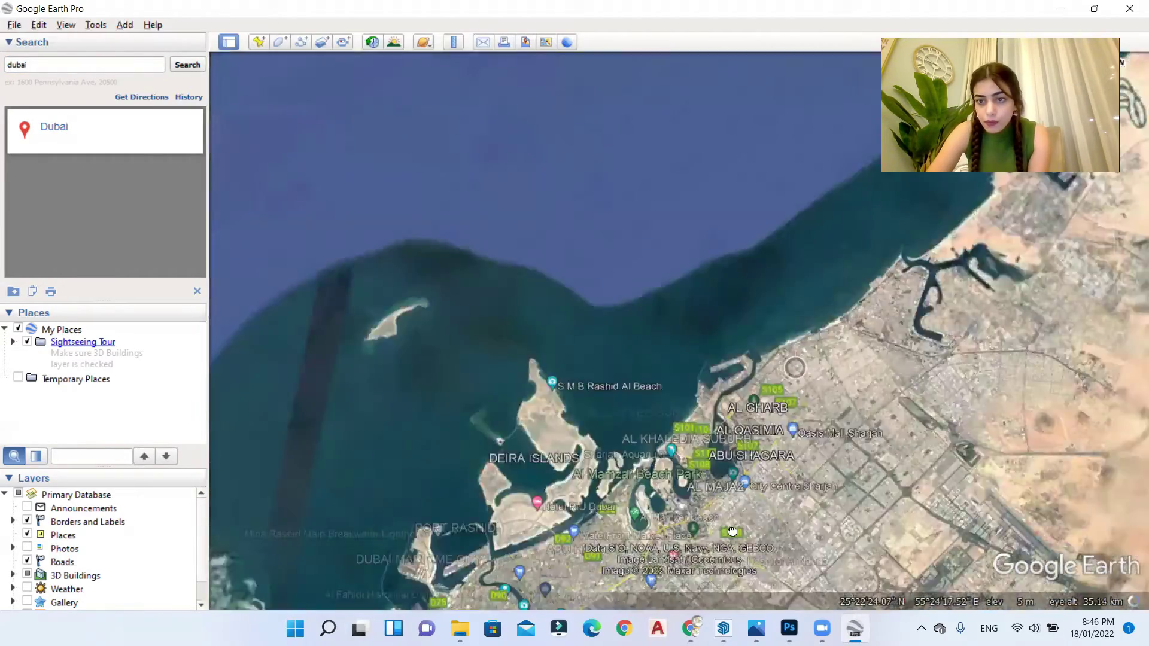
pyautogui.scroll(5, 958, 293)
pyautogui.scroll(-4, 679, 330)
pyautogui.moveTo(455, 491); pyautogui.dragTo(898, 179)
pyautogui.scroll(5, 664, 240)
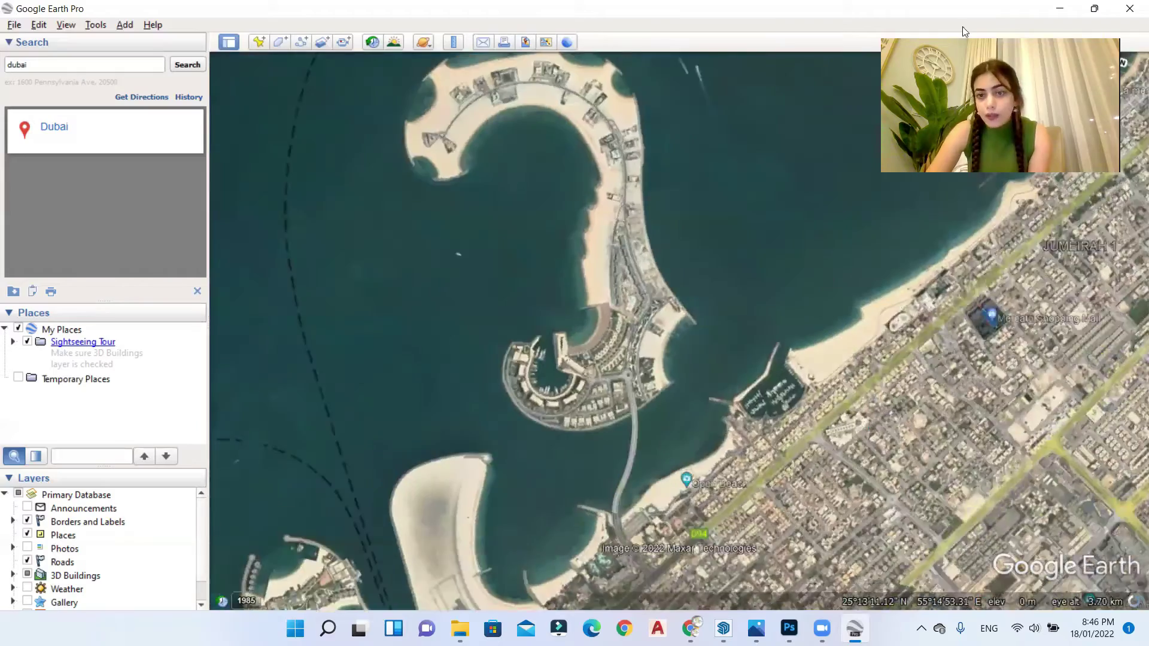
pyautogui.moveTo(966, 32); pyautogui.dragTo(975, 204)
pyautogui.scroll(5, 606, 359)
pyautogui.scroll(-5, 655, 318)
pyautogui.moveTo(838, 155); pyautogui.dragTo(654, 318)
pyautogui.moveTo(838, 197); pyautogui.dragTo(608, 339)
# Step: Rotate, zoom and tilt so Daria Island is centred in a straight top-down view
pyautogui.moveTo(419, 359); pyautogui.dragTo(632, 196)
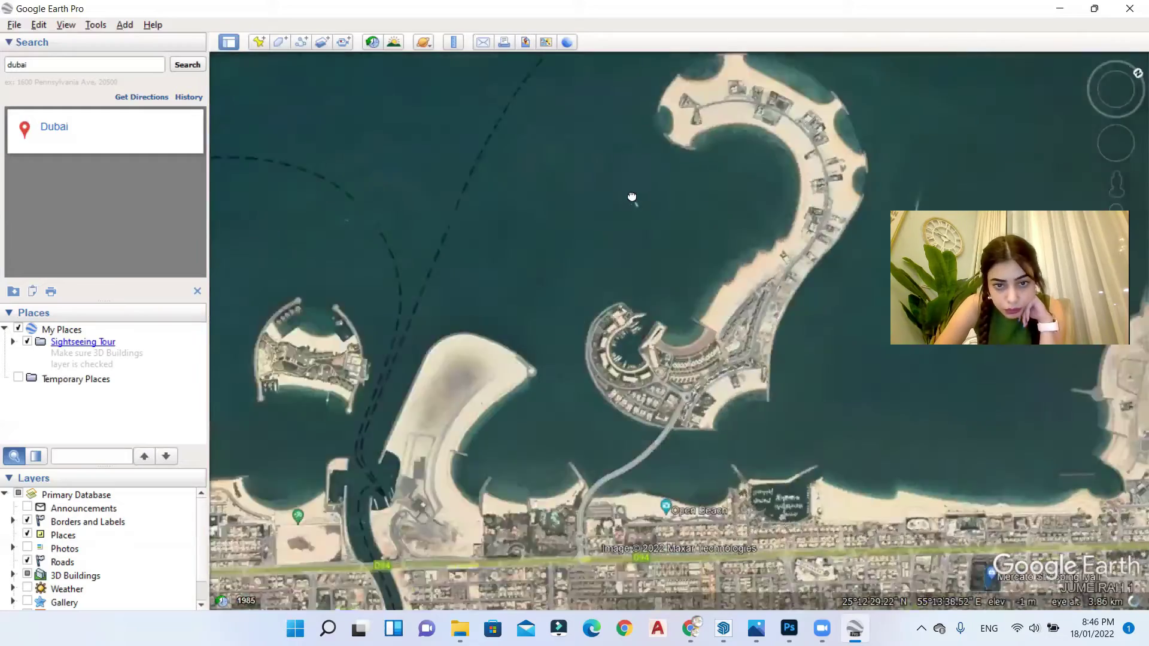
pyautogui.scroll(4, 764, 364)
pyautogui.scroll(-4, 836, 369)
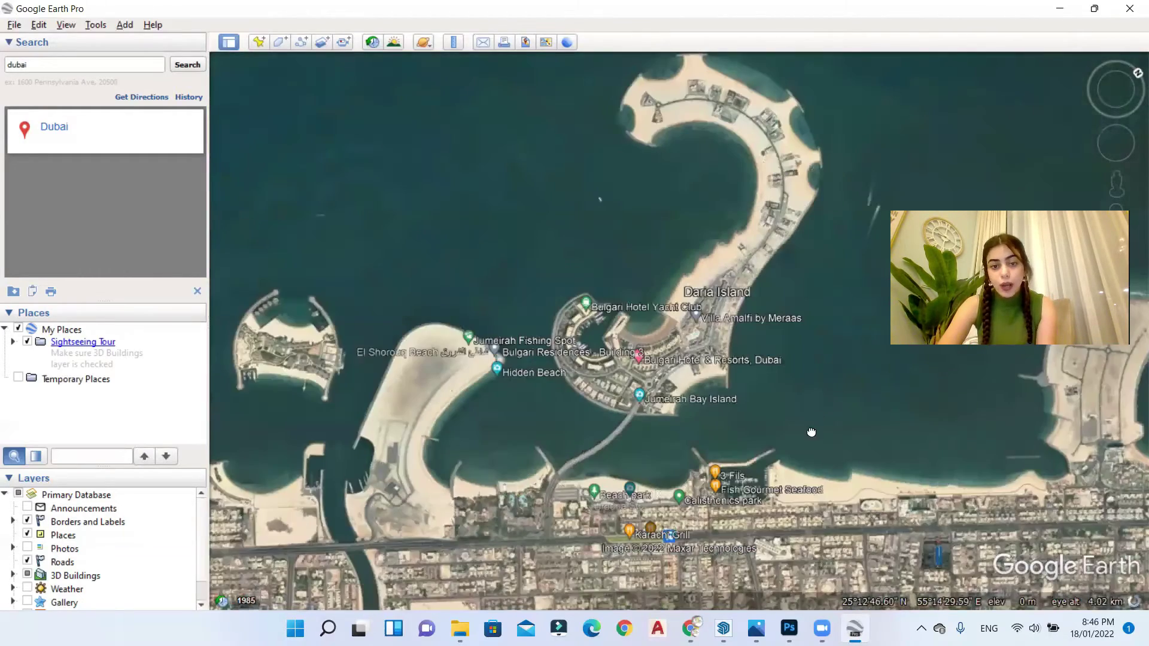
pyautogui.moveTo(811, 432); pyautogui.dragTo(788, 502)
pyautogui.scroll(4, 793, 413)
pyautogui.scroll(-4, 792, 413)
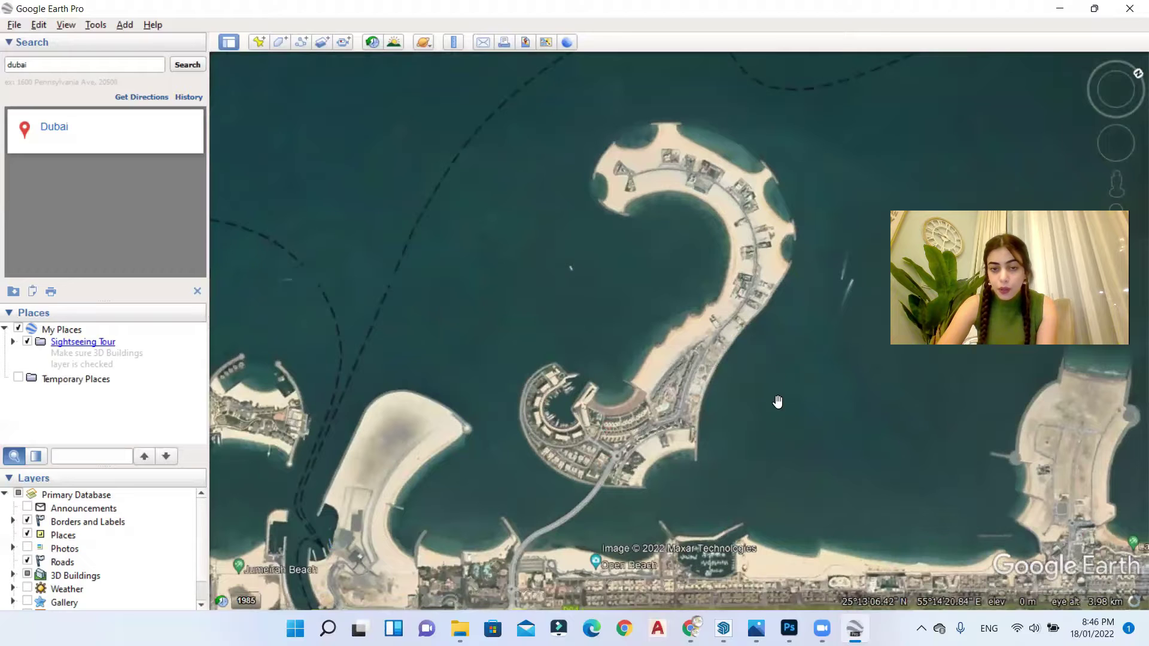
pyautogui.scroll(2, 778, 401)
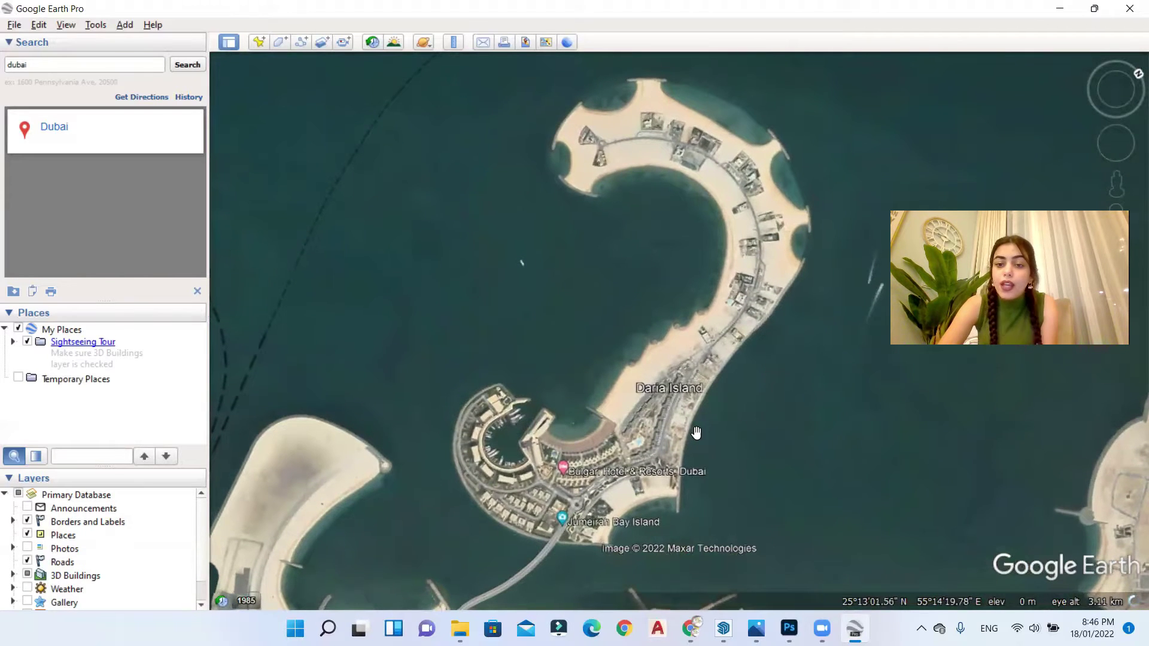
pyautogui.scroll(3, 696, 432)
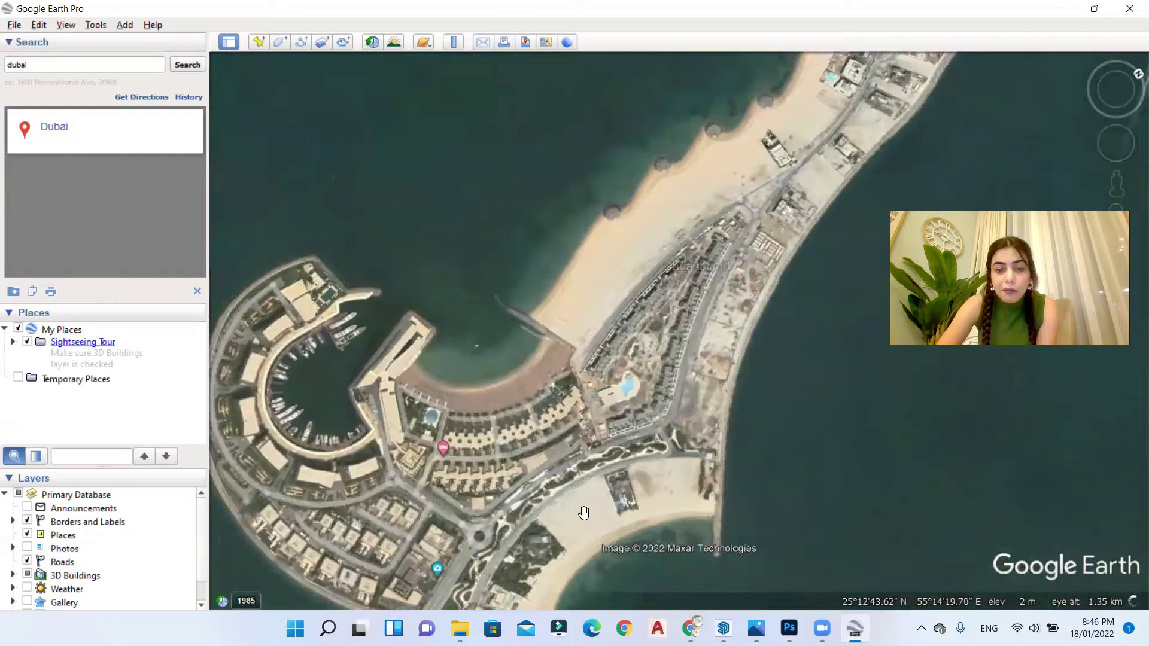
pyautogui.scroll(-2, 584, 514)
pyautogui.moveTo(780, 471); pyautogui.dragTo(778, 414)
pyautogui.scroll(-2, 756, 443)
pyautogui.scroll(-2, 800, 441)
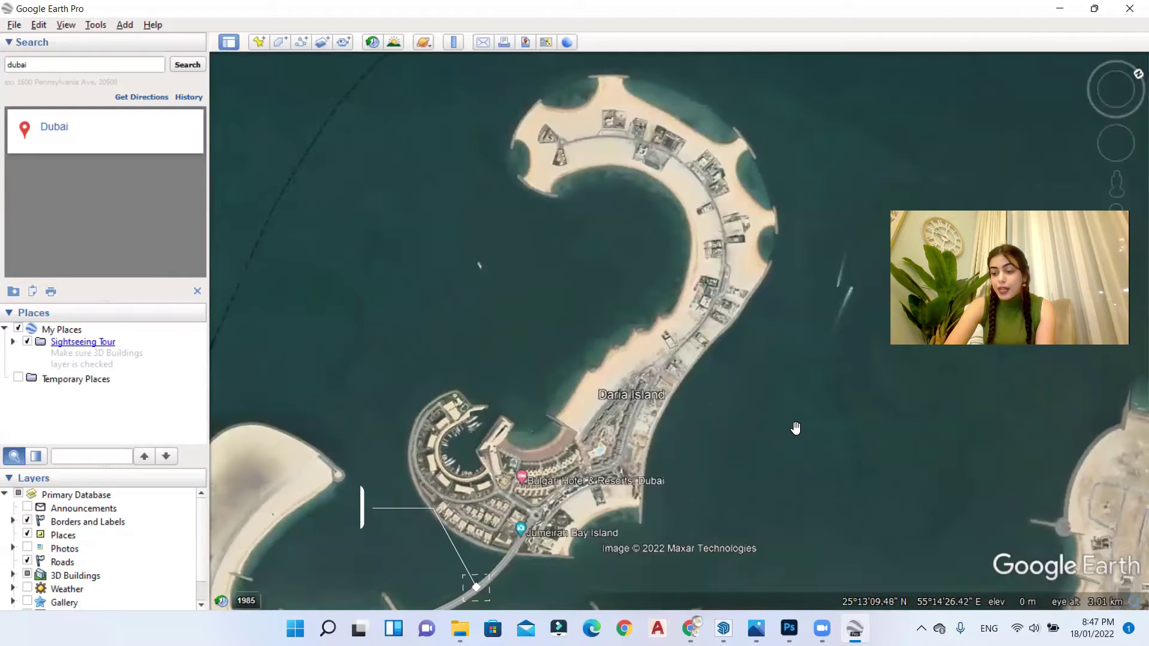
pyautogui.moveTo(801, 457); pyautogui.dragTo(848, 392)
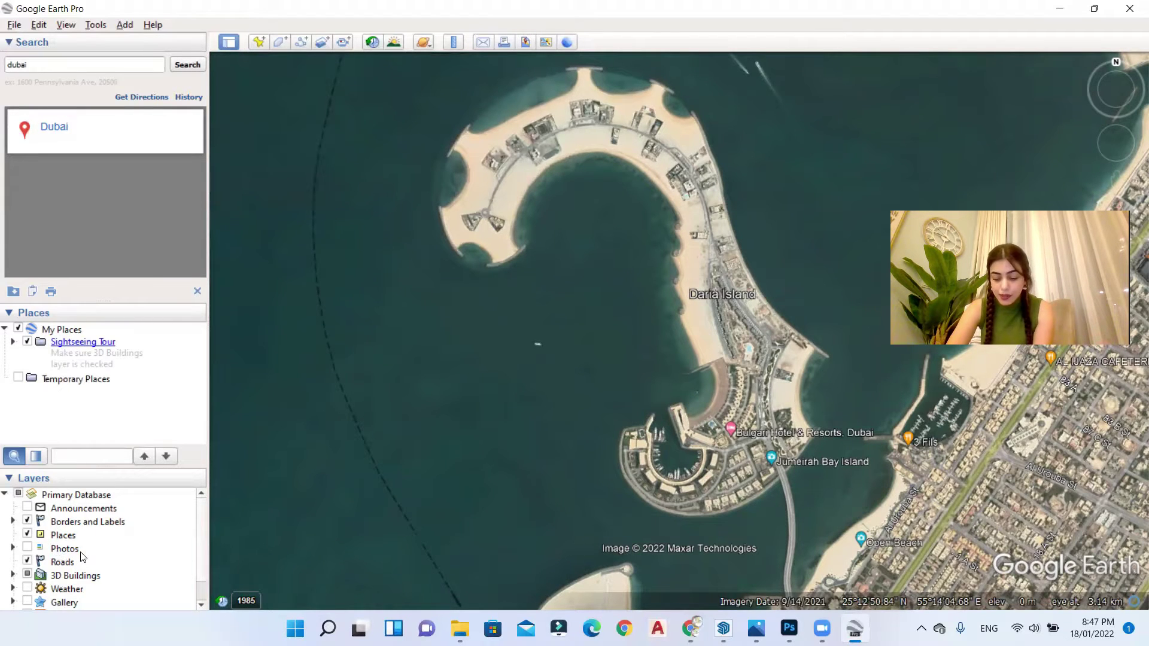
# Step: Turn off the Borders and Labels, Places and Roads layers and turn on 3D Buildings
pyautogui.click(28, 520)
pyautogui.click(27, 534)
pyautogui.click(28, 561)
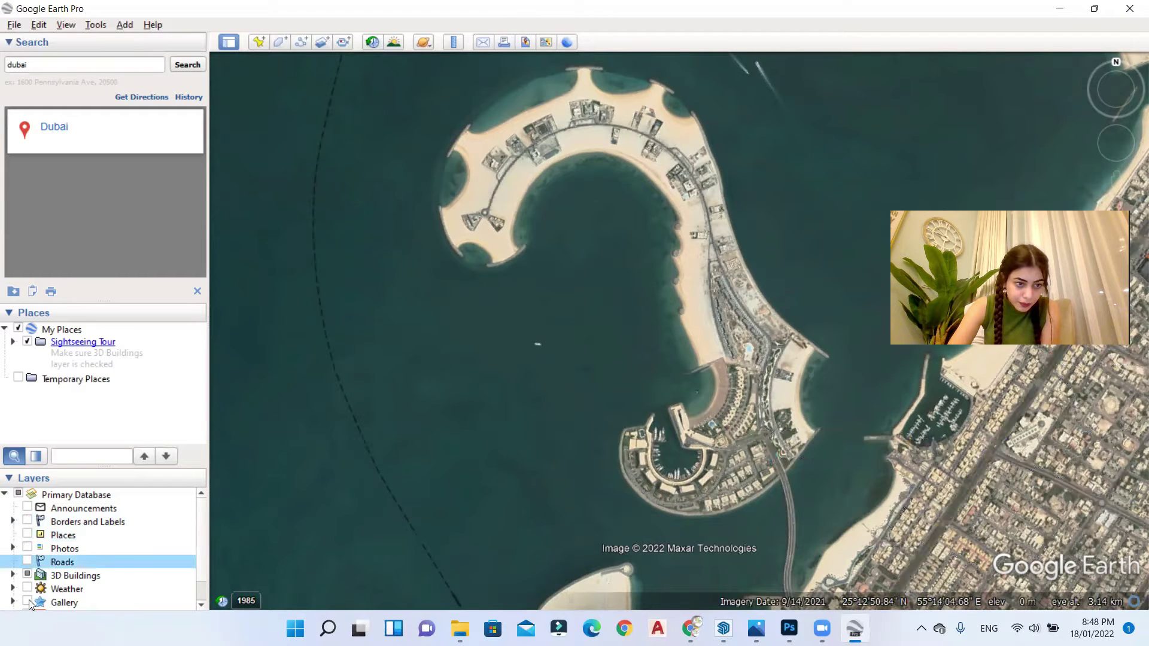
pyautogui.scroll(-1, 29, 586)
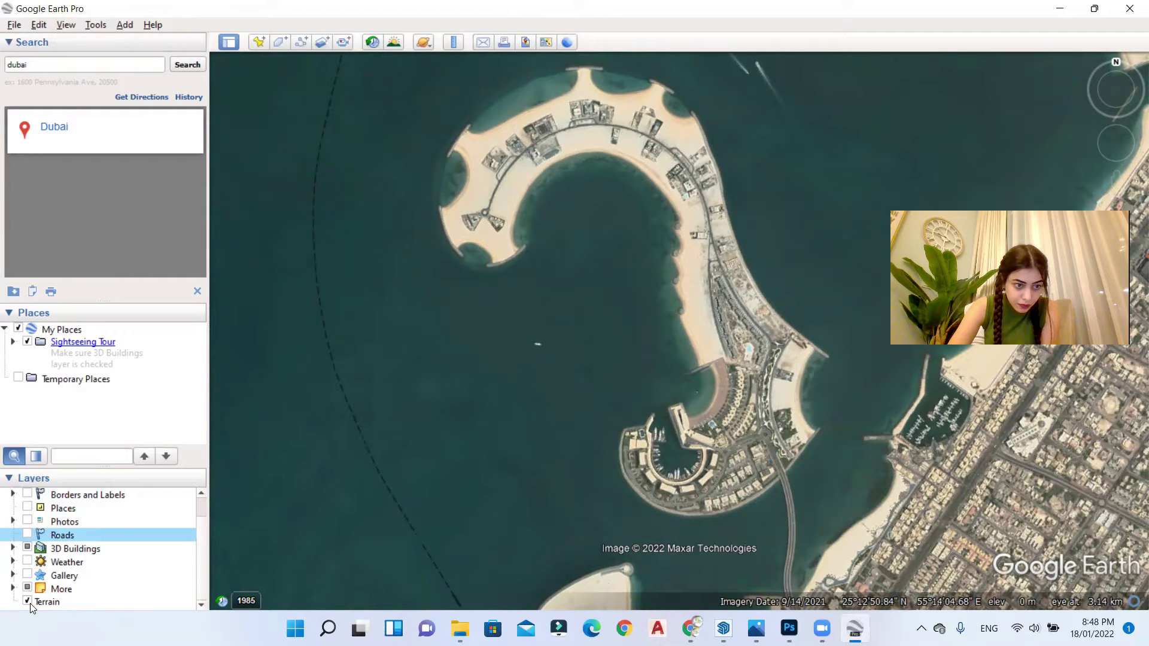
pyautogui.click(30, 603)
pyautogui.click(27, 548)
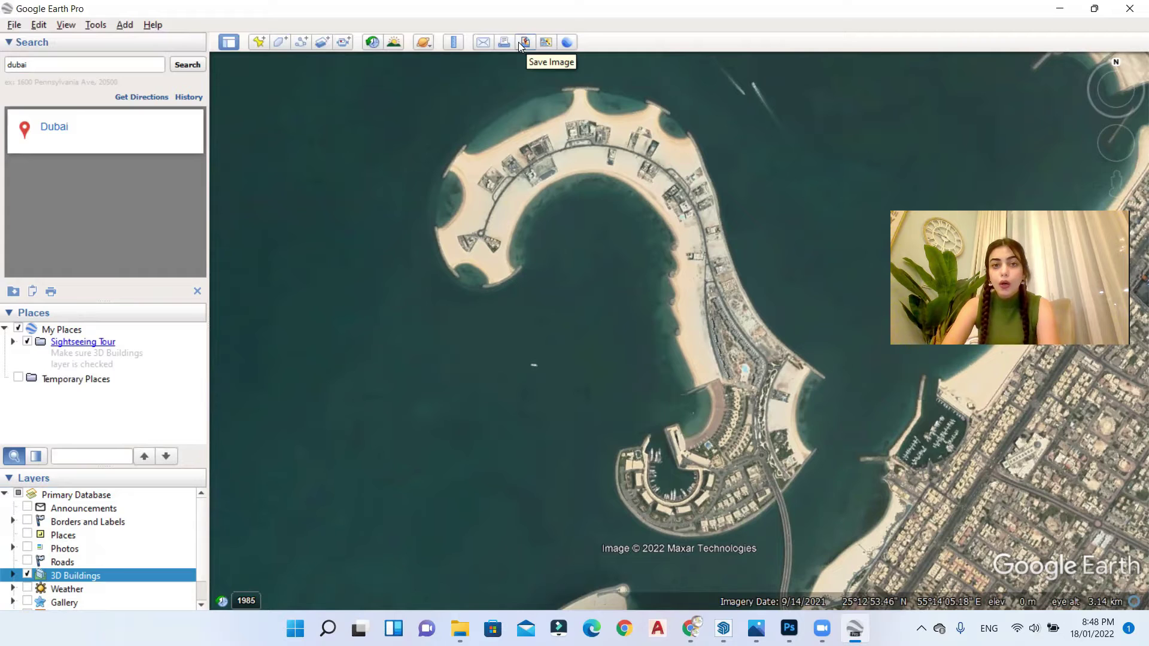
# Step: Set the Save Image resolution to Maximum (4800x2751)
pyautogui.click(523, 44)
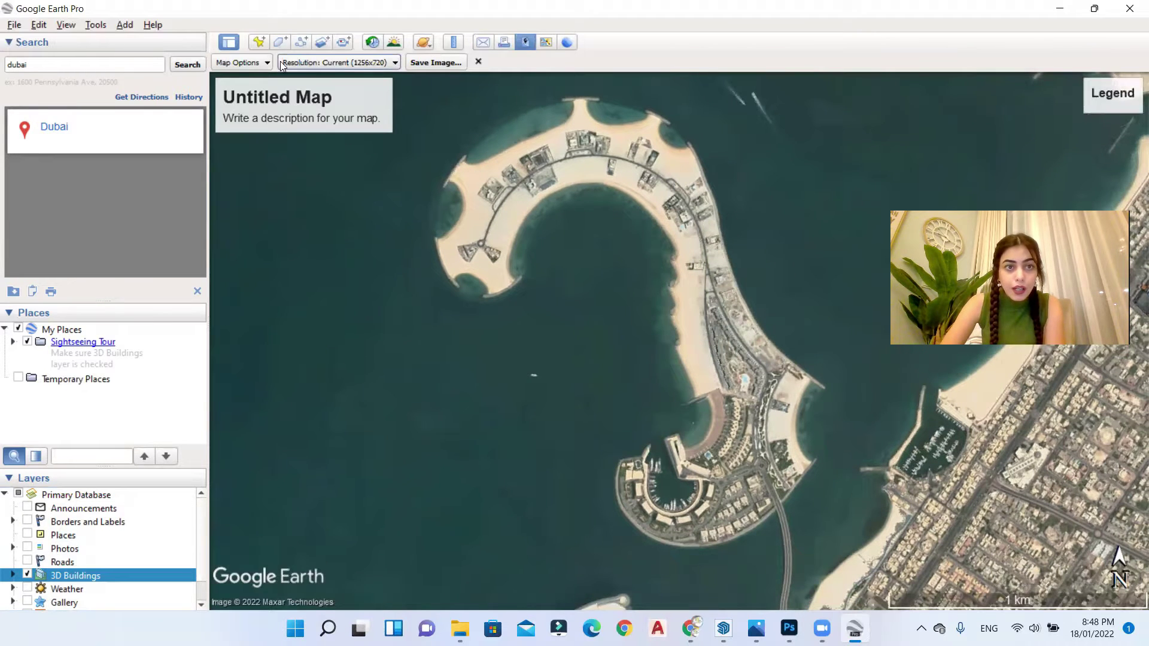
pyautogui.click(386, 62)
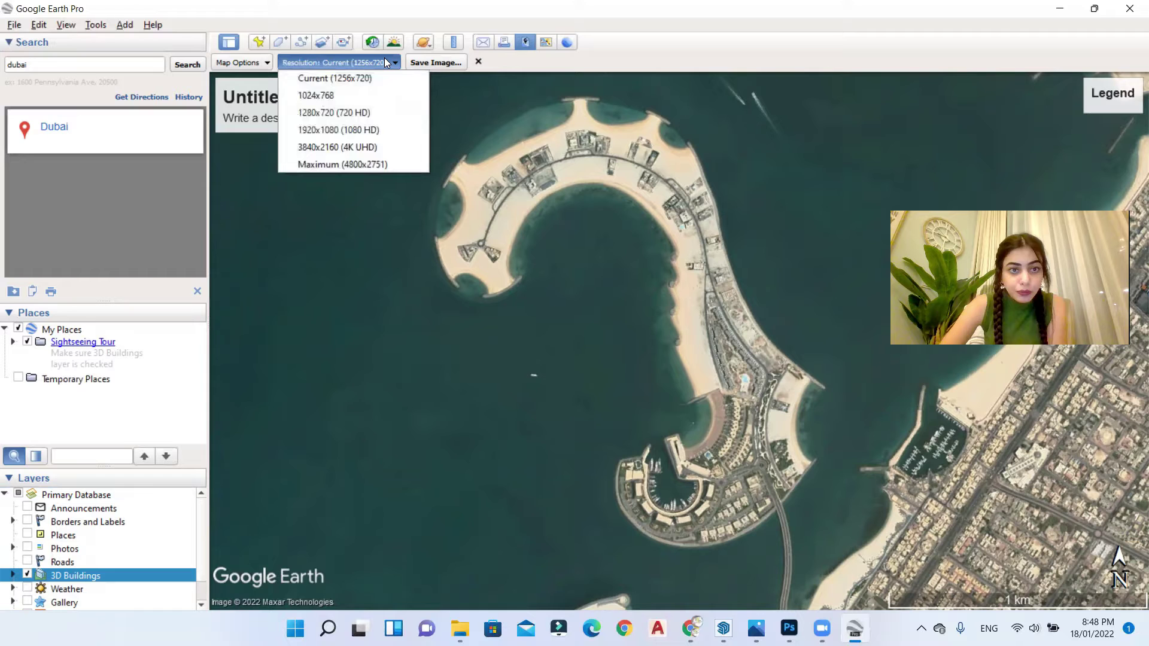
pyautogui.click(388, 164)
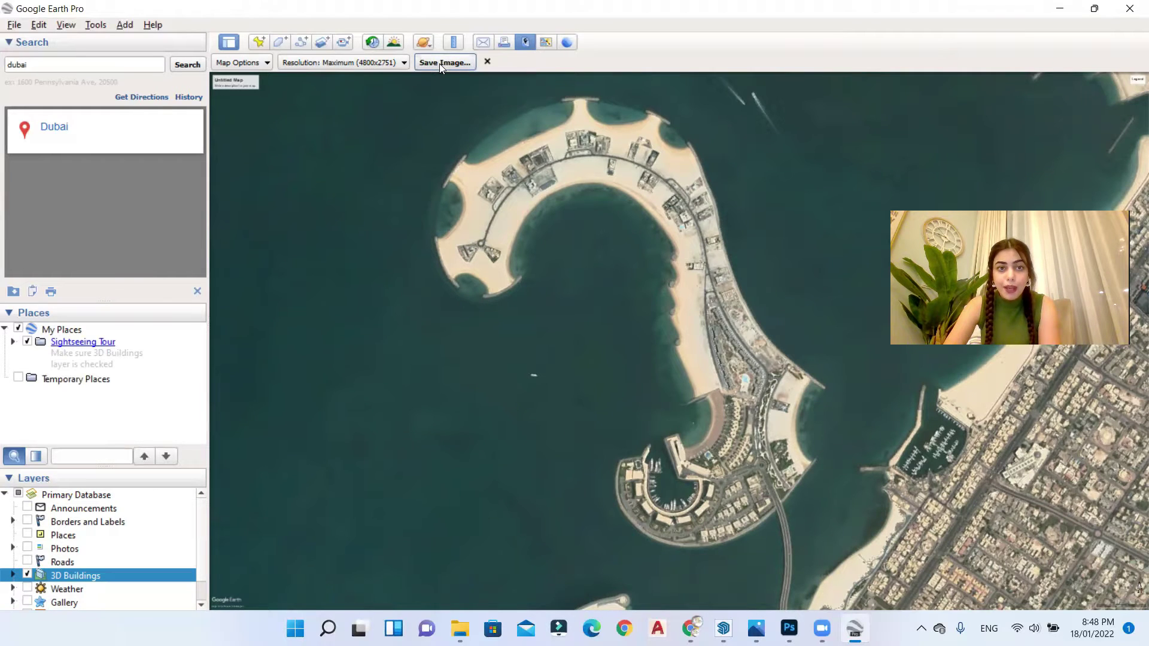
# Step: Save the image as 'map' in the D:\tutorial\ps\tut 8 folder
pyautogui.click(430, 63)
pyautogui.click(490, 120)
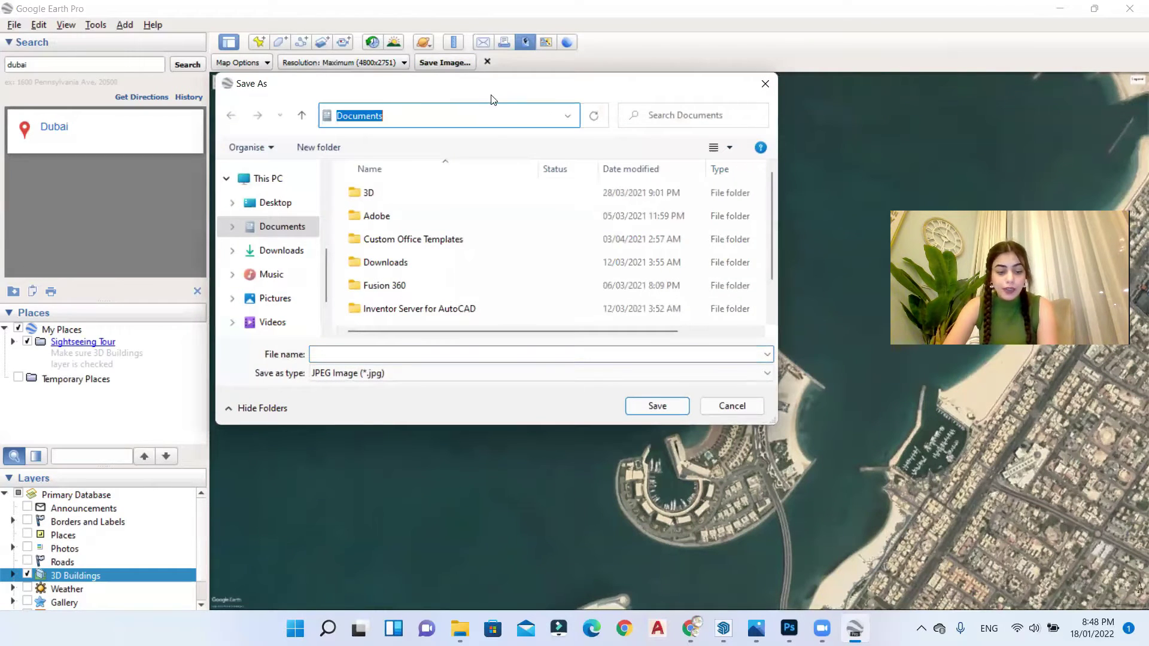
pyautogui.write('D:\\tutorial\\ps\\tut 8')
pyautogui.press('Return')
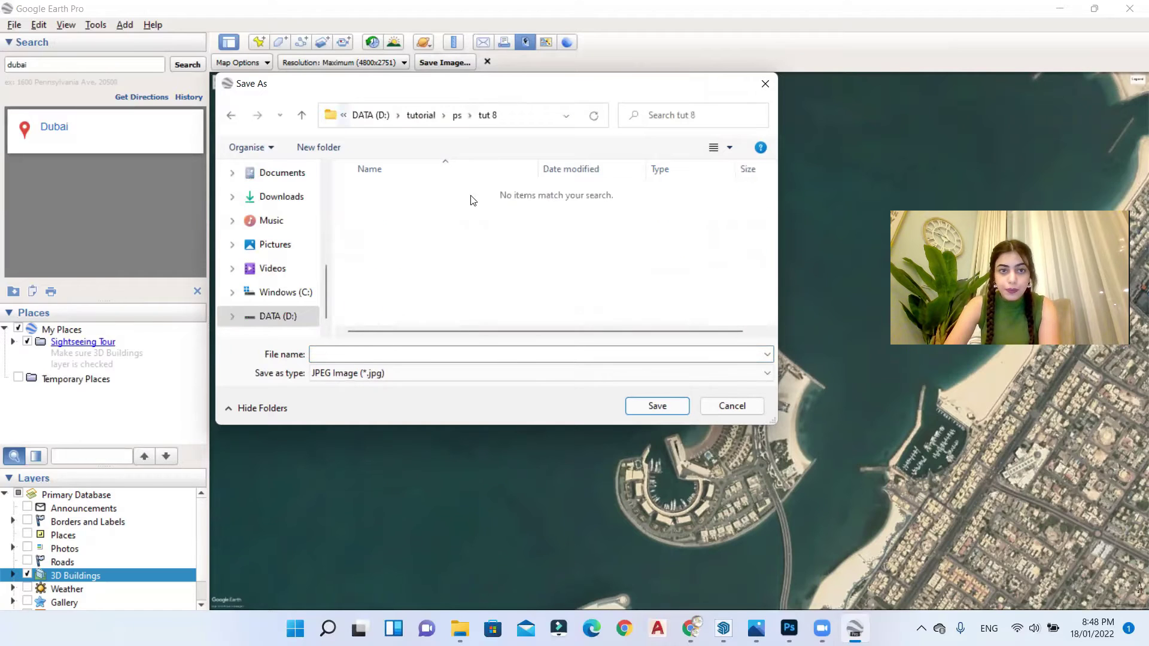
pyautogui.click(374, 355)
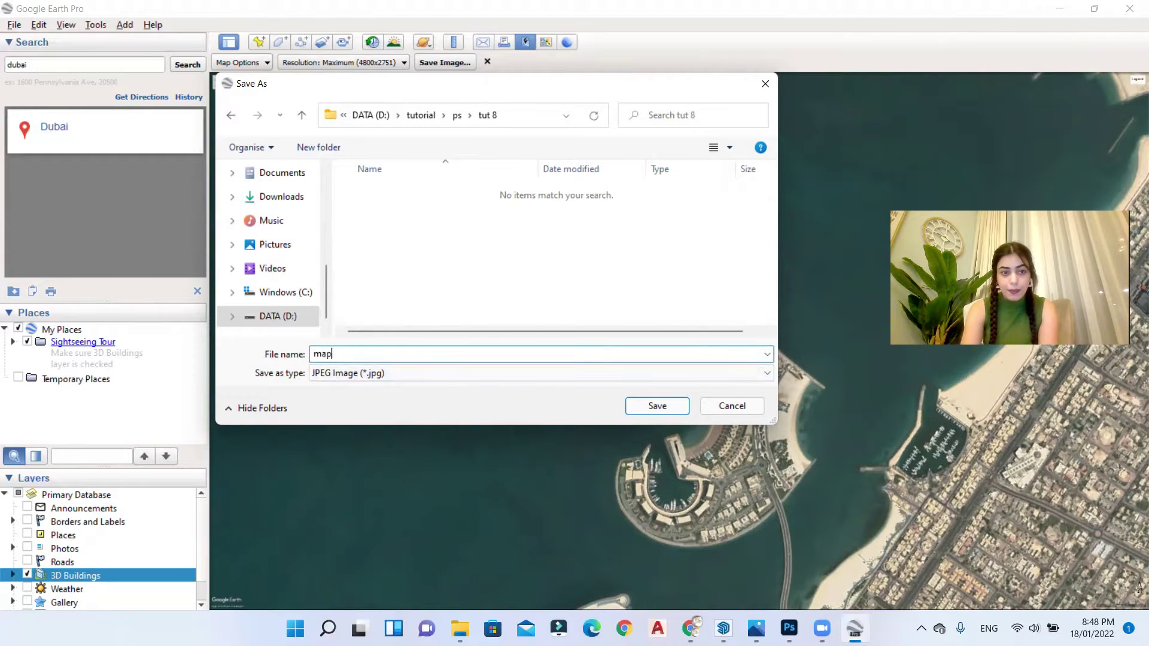
pyautogui.write('map')
pyautogui.press('Return')
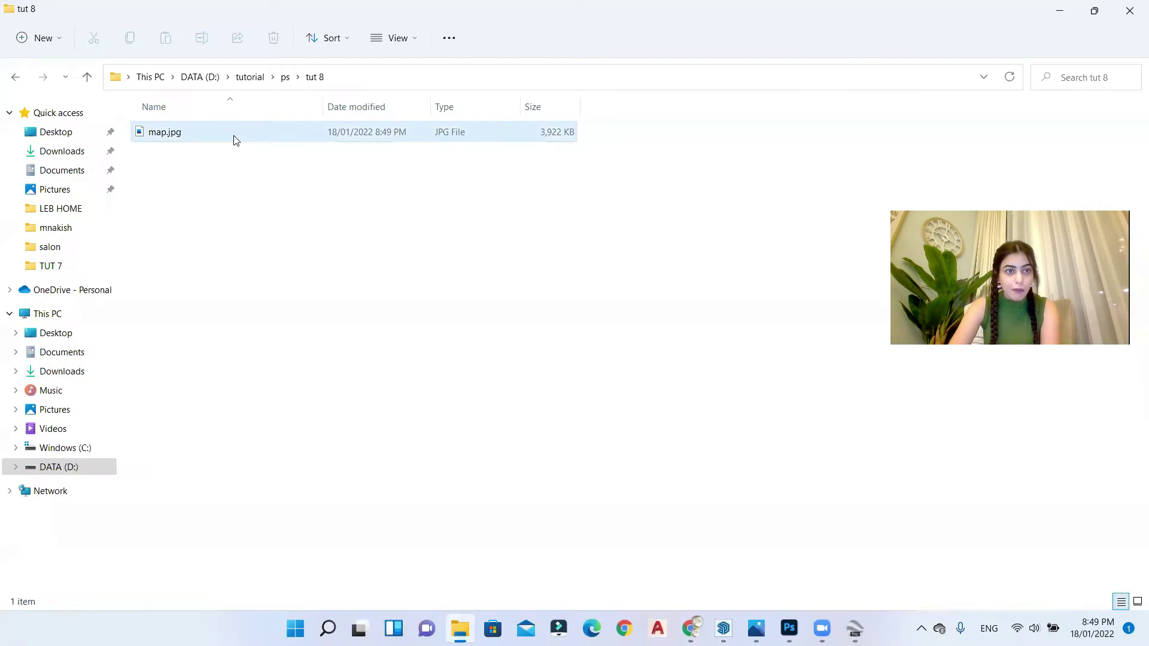
# Step: Open map.jpg in Photos, maximise and zoom in to inspect it, then close it and return to Photoshop
pyautogui.doubleClick(233, 133)
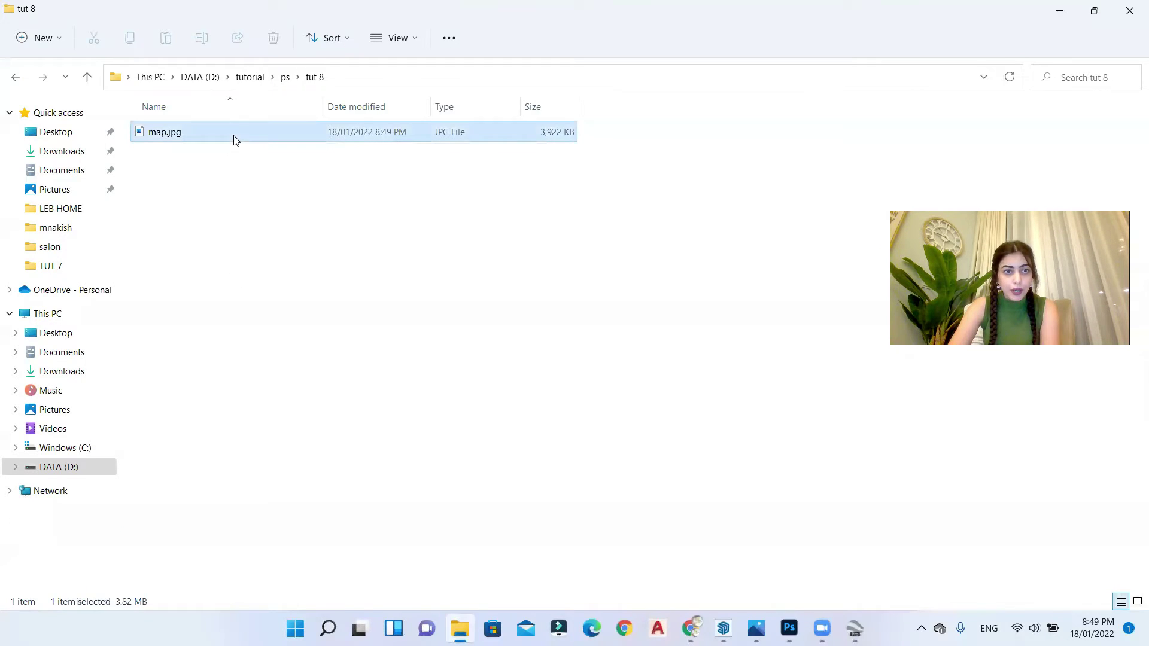
pyautogui.click(1016, 122)
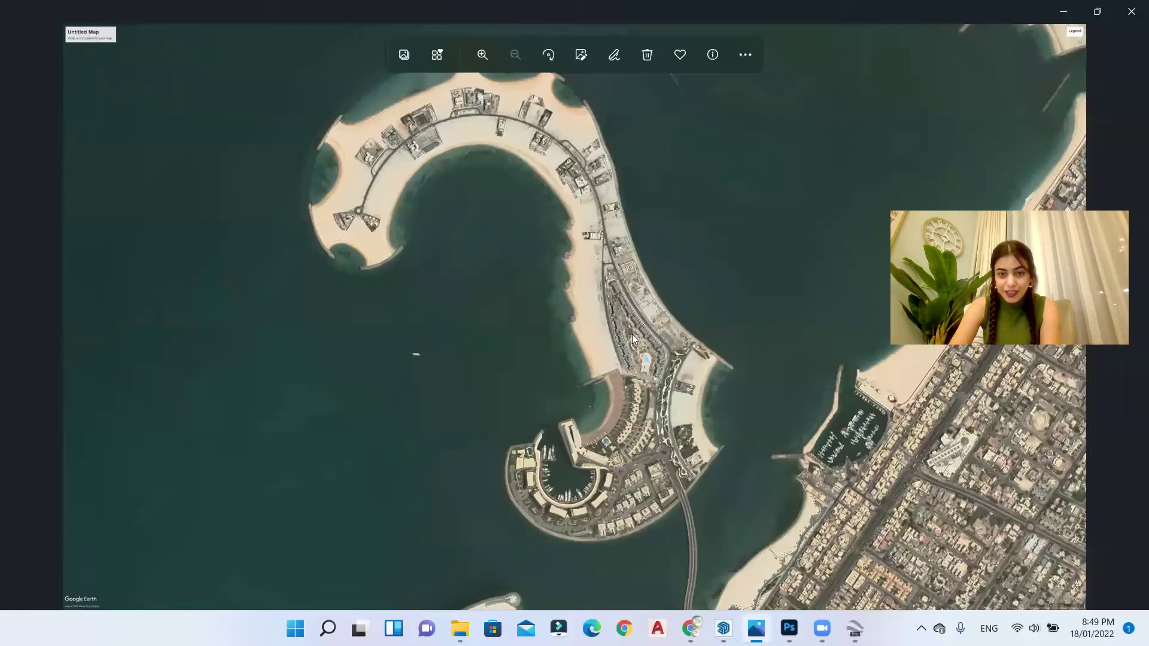
pyautogui.scroll(3, 635, 339)
pyautogui.moveTo(581, 216); pyautogui.dragTo(637, 290)
pyautogui.scroll(3, 454, 147)
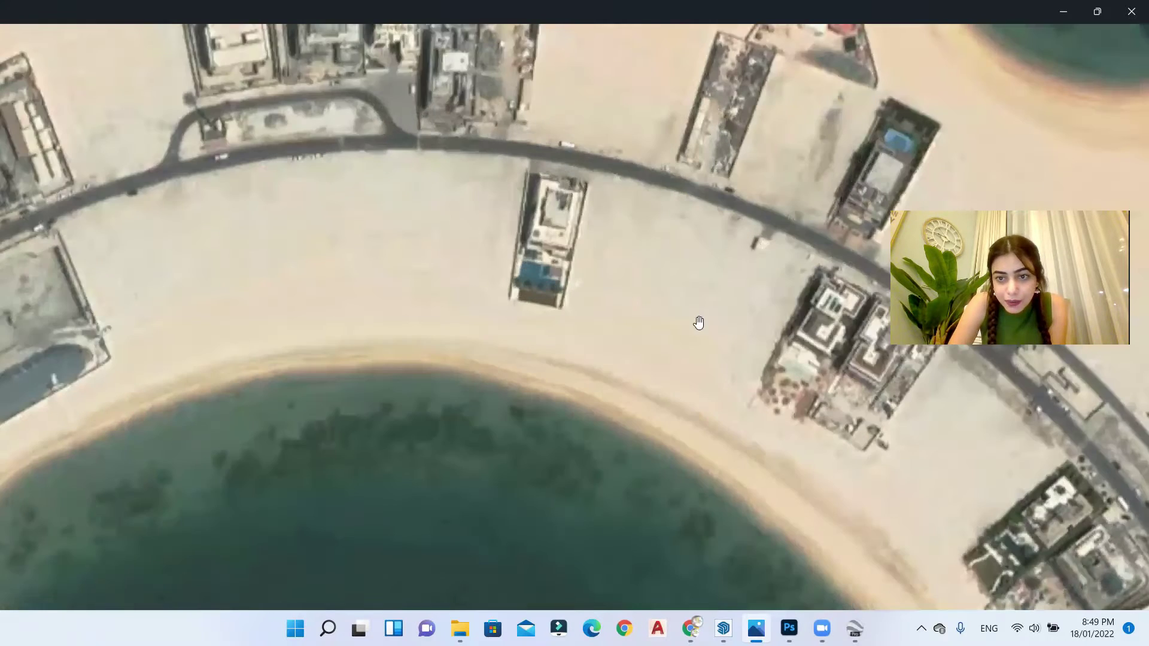
pyautogui.click(1131, 12)
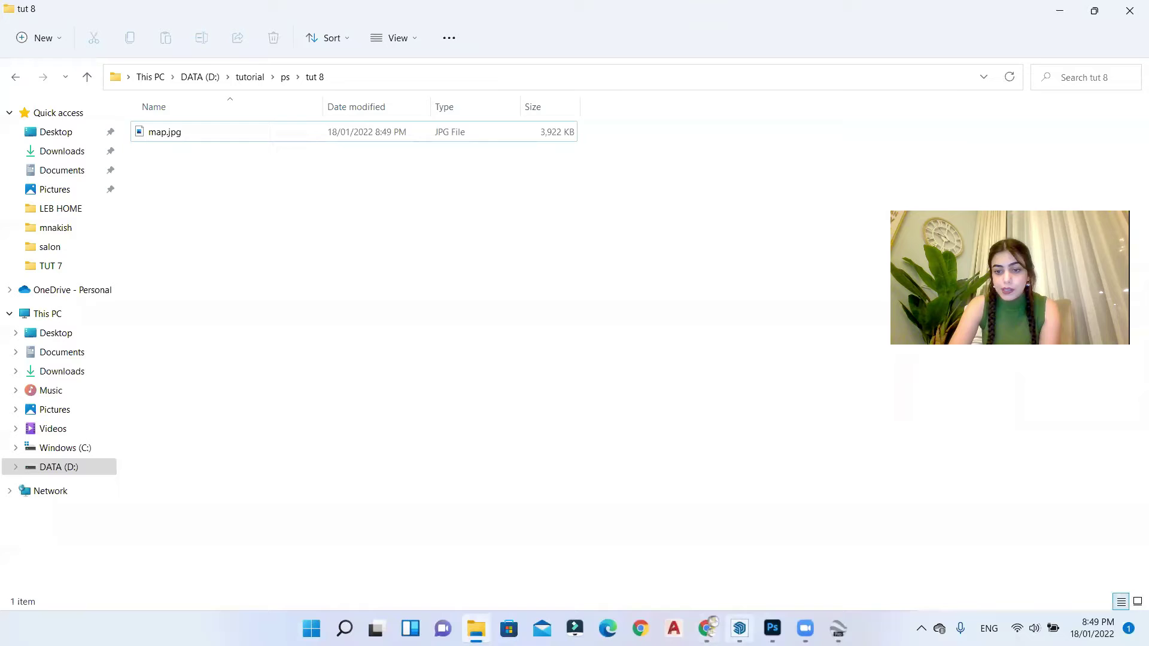
pyautogui.click(772, 628)
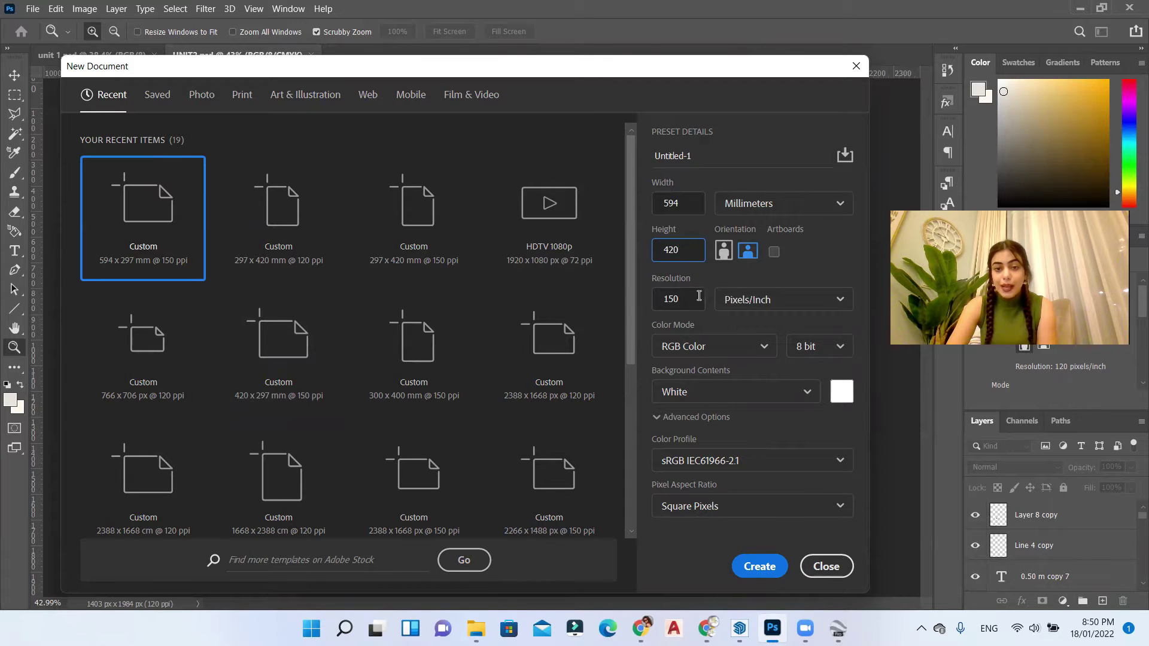
# Step: Create the new document at 594 × 420 mm and 150 pixels/inch
pyautogui.click(691, 301)
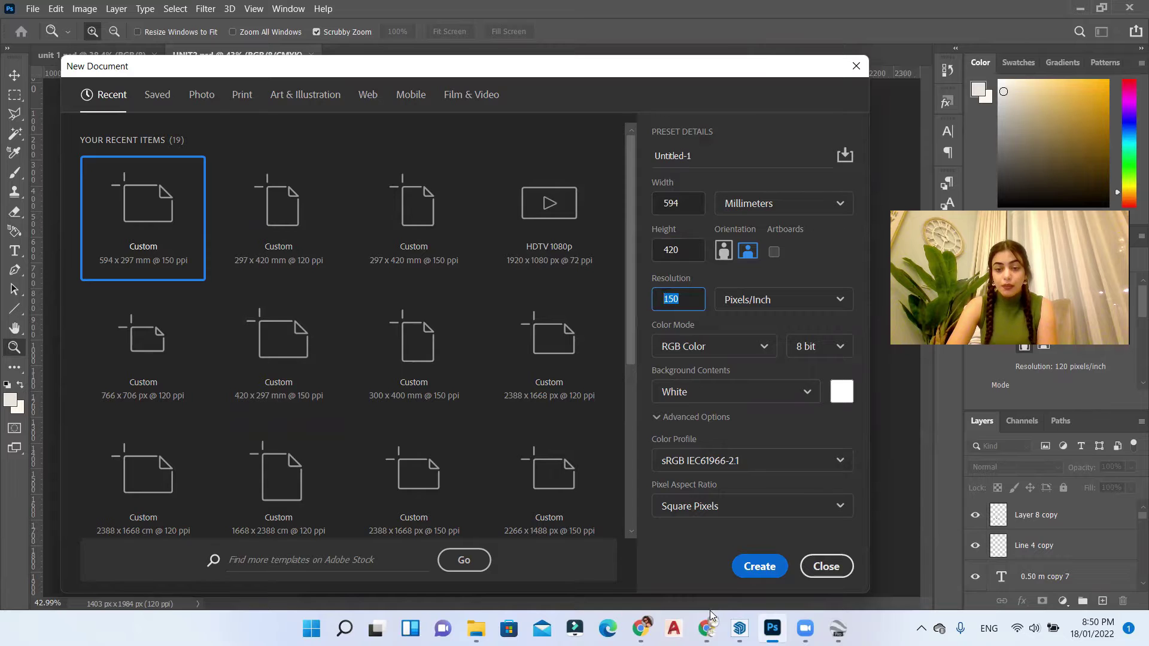
pyautogui.press('Return')
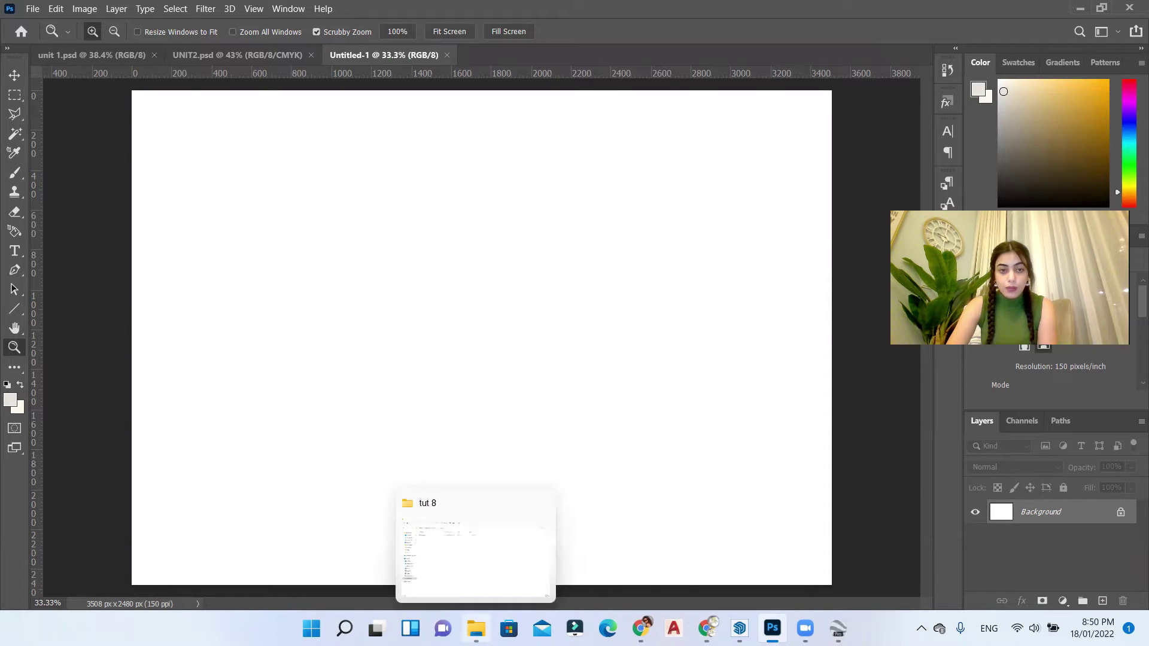
# Step: Open map.jpg from the tut 8 folder in Photoshop
pyautogui.click(476, 628)
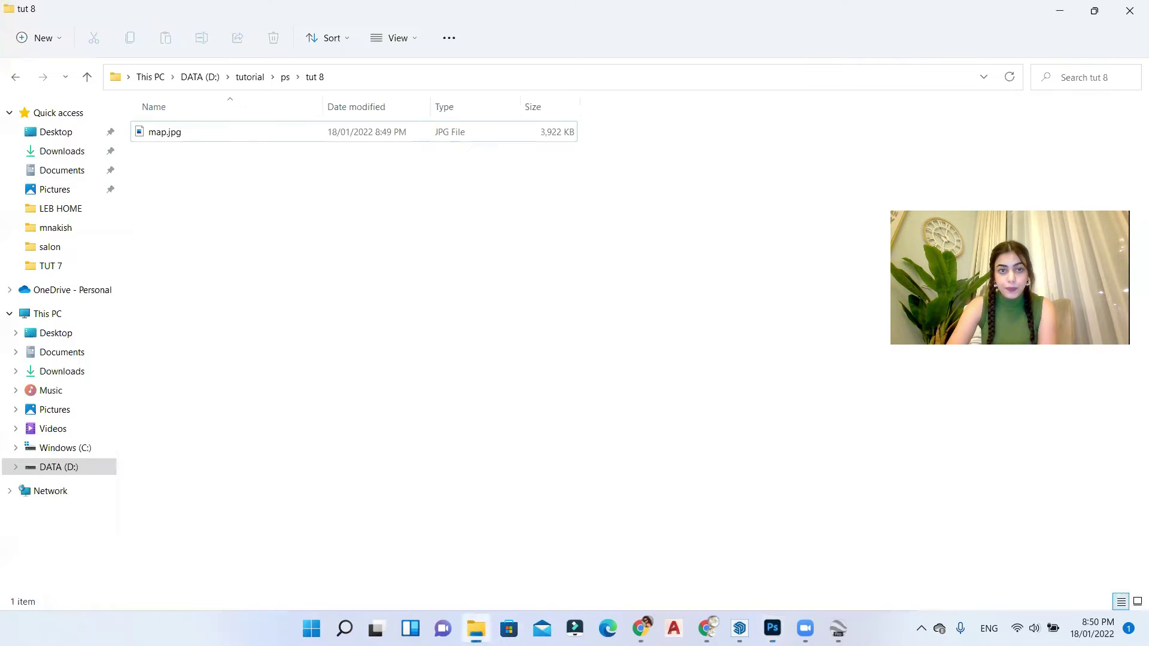
pyautogui.click(213, 128)
pyautogui.rightClick(177, 135)
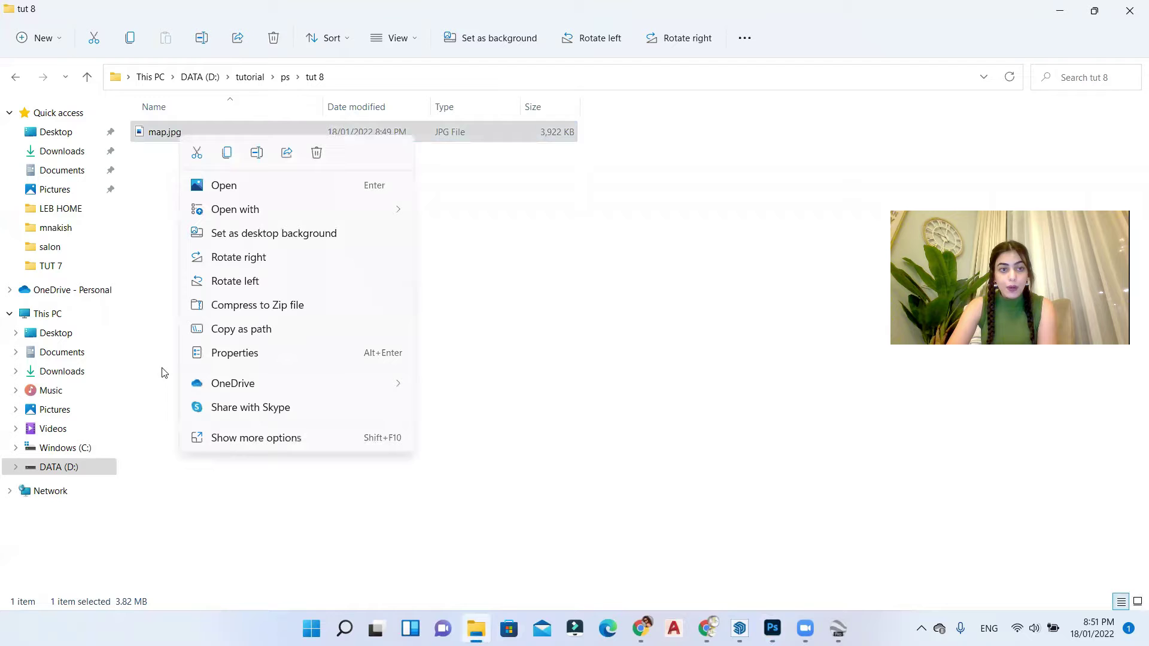
pyautogui.moveTo(217, 213)
pyautogui.click(514, 234)
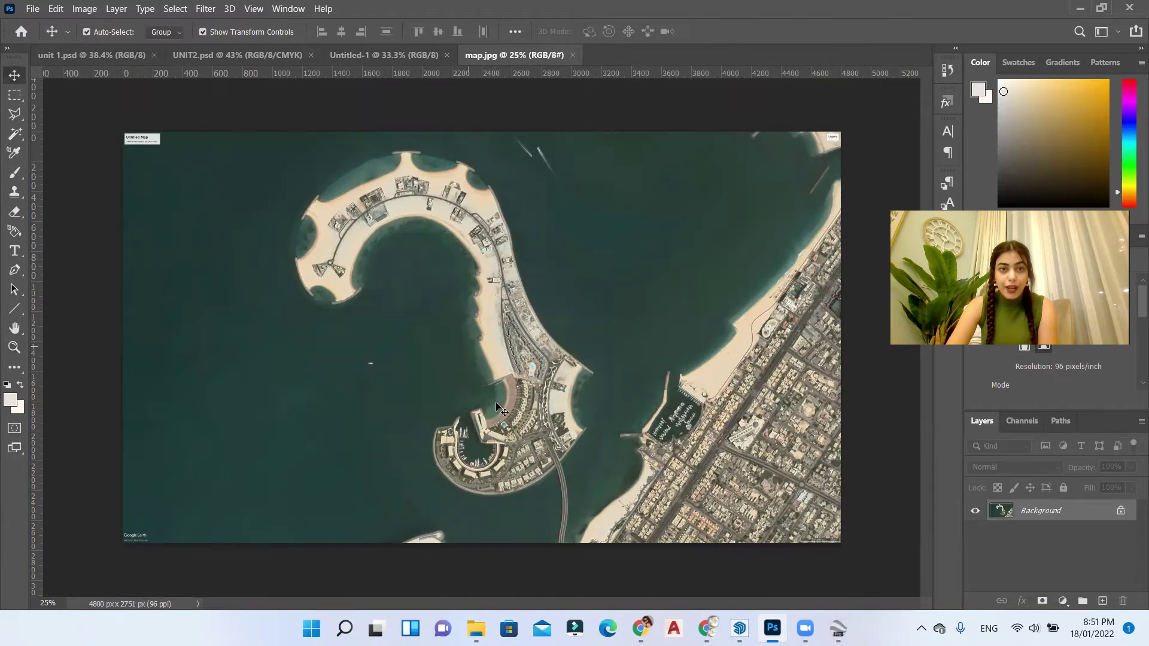
# Step: Move the map image into Untitled-1 and scale it up to cover the whole page
pyautogui.moveTo(499, 405); pyautogui.dragTo(492, 271)
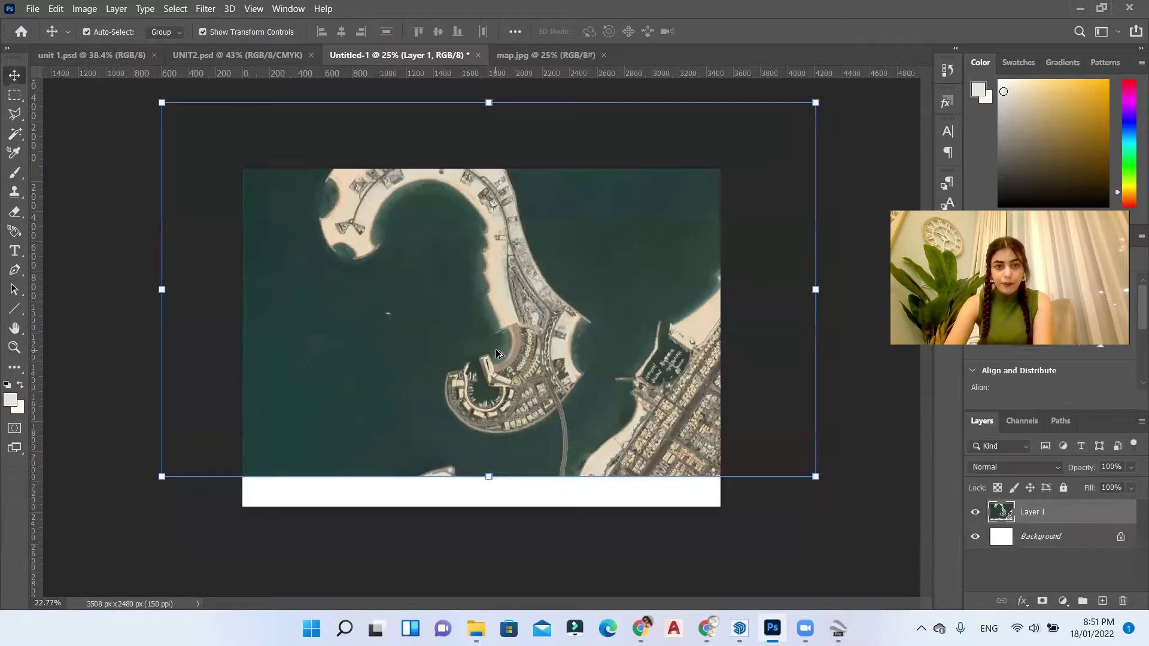
pyautogui.moveTo(565, 280); pyautogui.dragTo(580, 344)
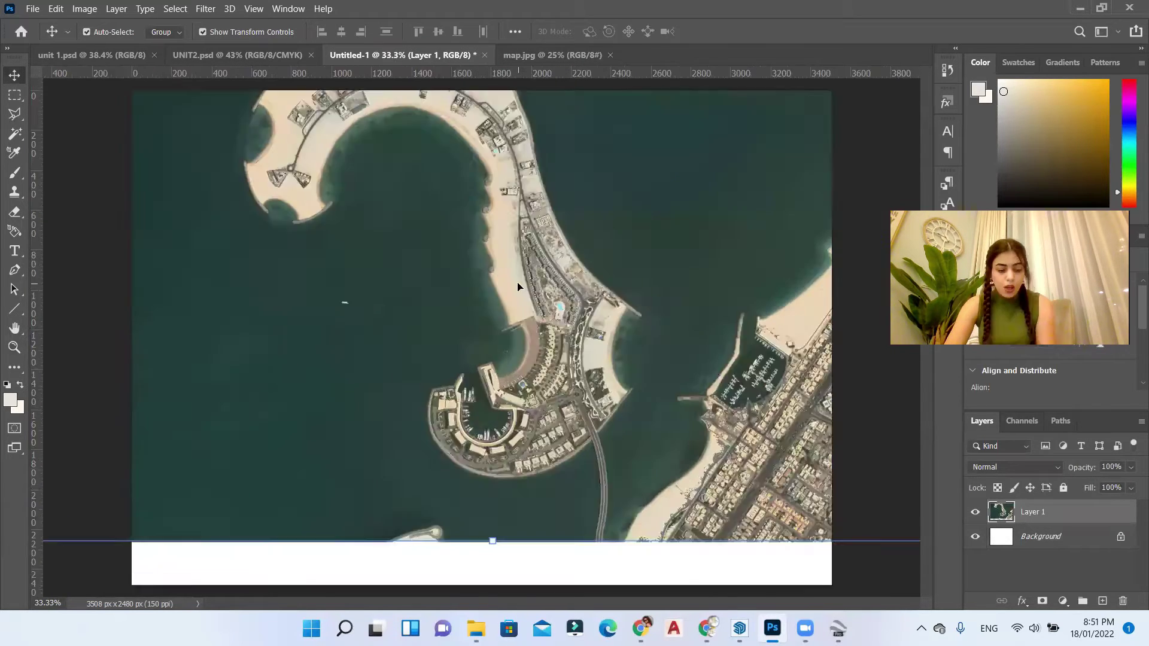
pyautogui.hotkey('ctrl', '-')
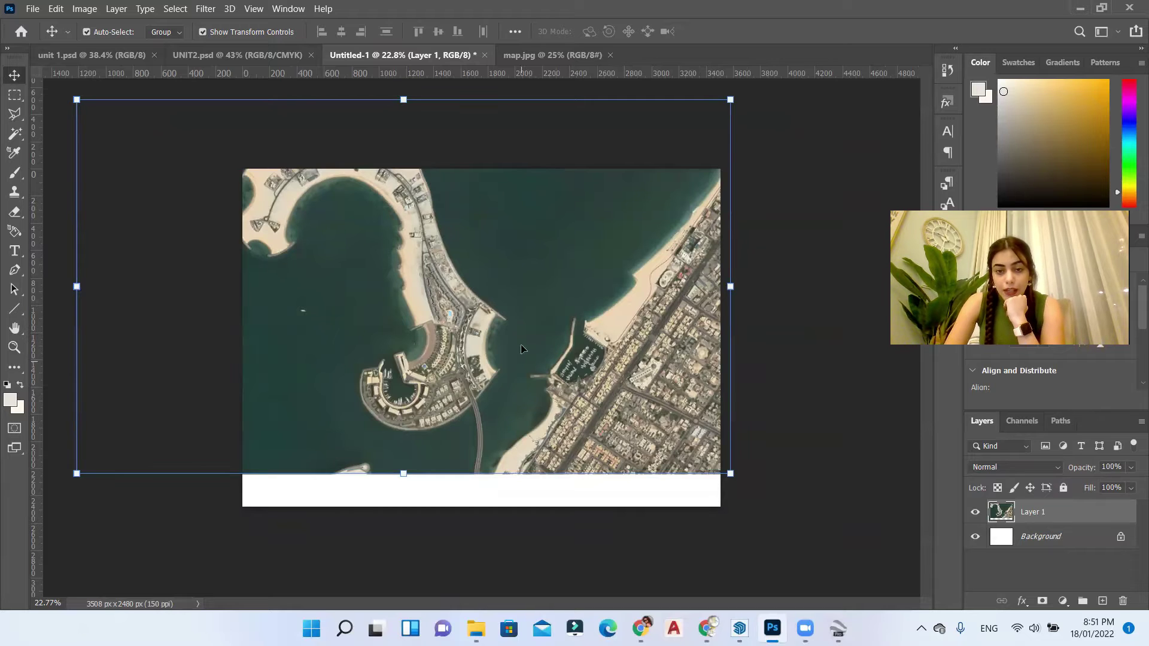
pyautogui.moveTo(518, 217); pyautogui.dragTo(652, 288)
pyautogui.moveTo(652, 287); pyautogui.dragTo(658, 287)
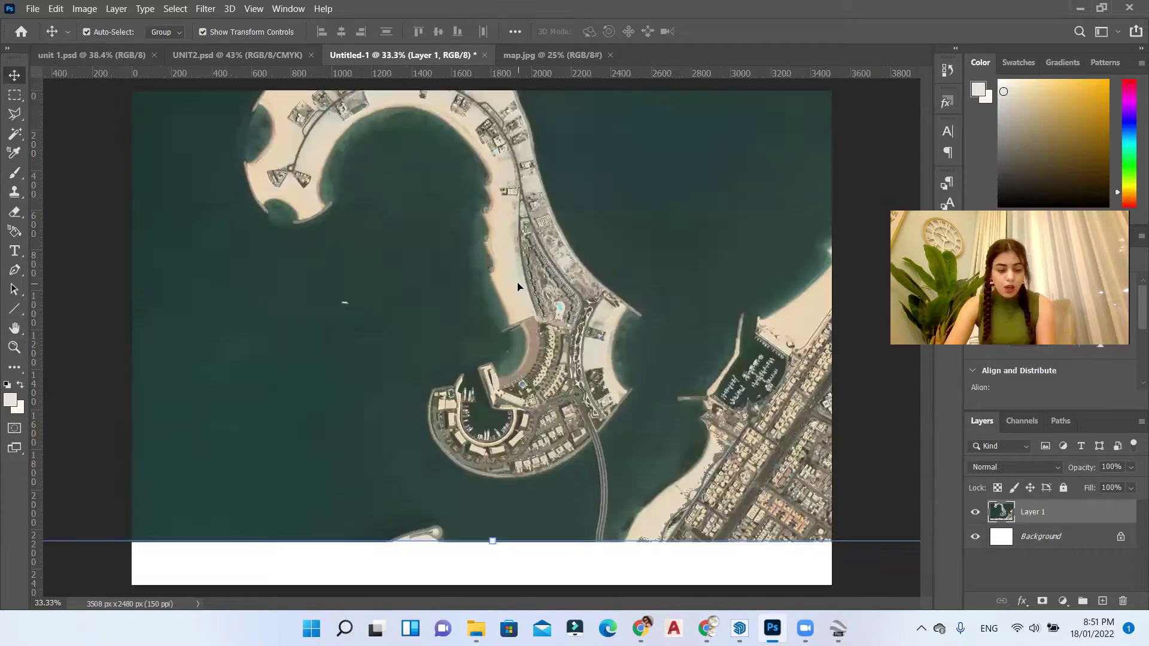
pyautogui.moveTo(876, 544)
pyautogui.mouseDown()
pyautogui.moveTo(910, 562)
pyautogui.moveTo(885, 547)
pyautogui.mouseUp()
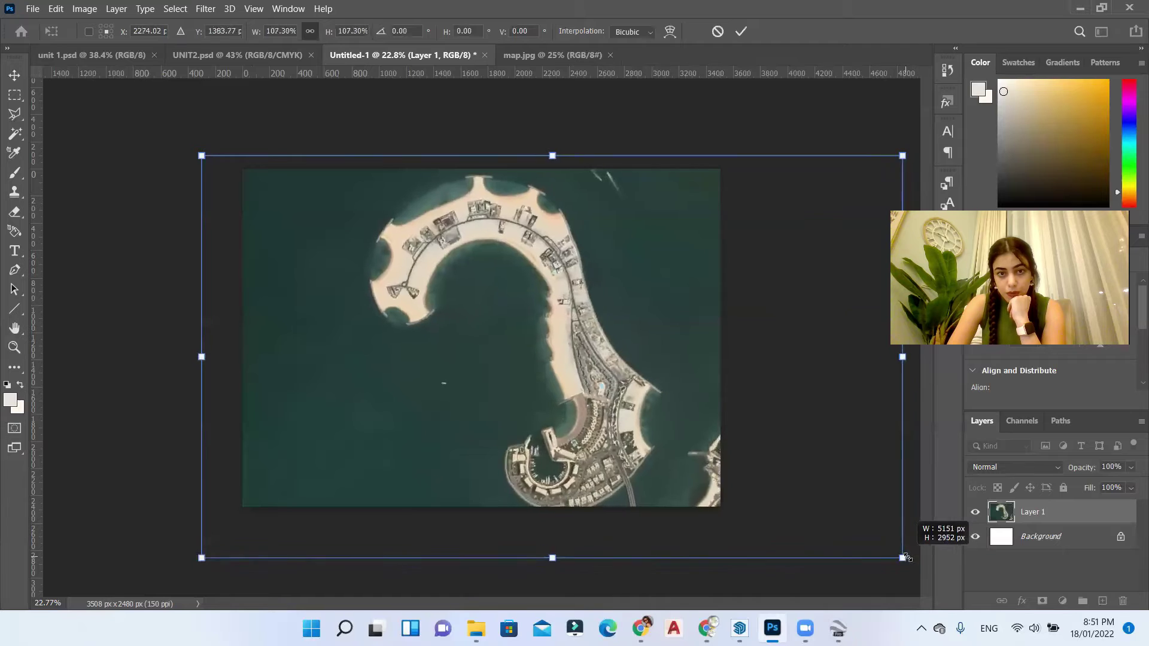
pyautogui.moveTo(673, 458); pyautogui.dragTo(706, 455)
# Step: Commit the map's transform, zoom in to check it, and apply Lock All to Layer 1
pyautogui.press('Return')
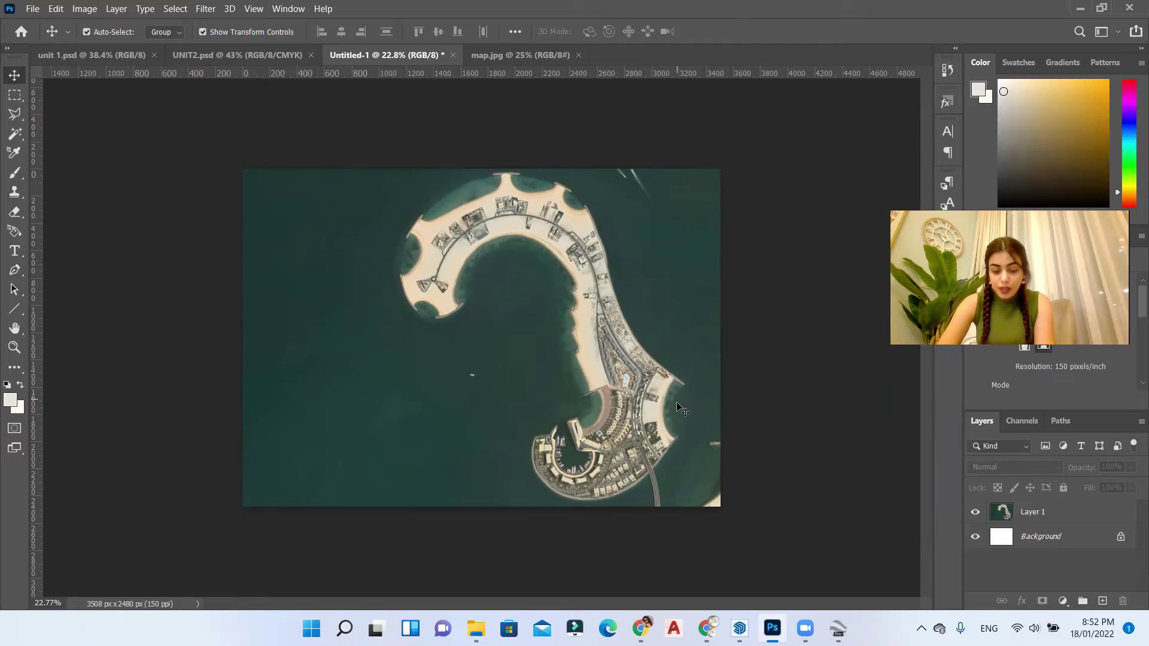
pyautogui.scroll(3, 674, 407)
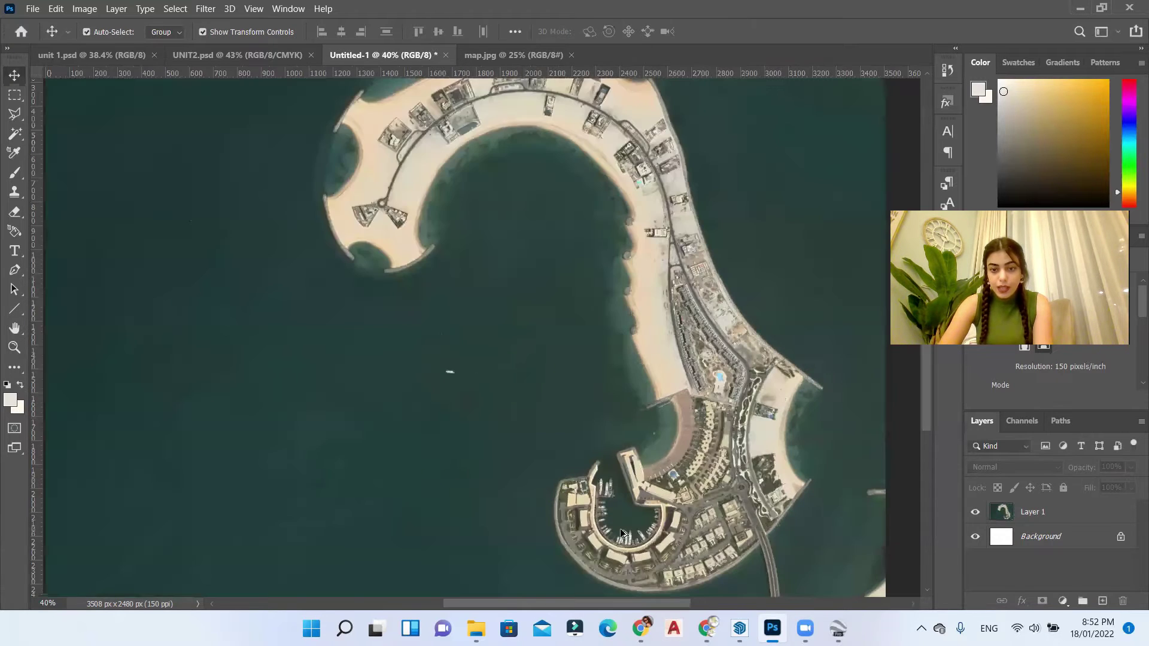
pyautogui.scroll(3, 718, 393)
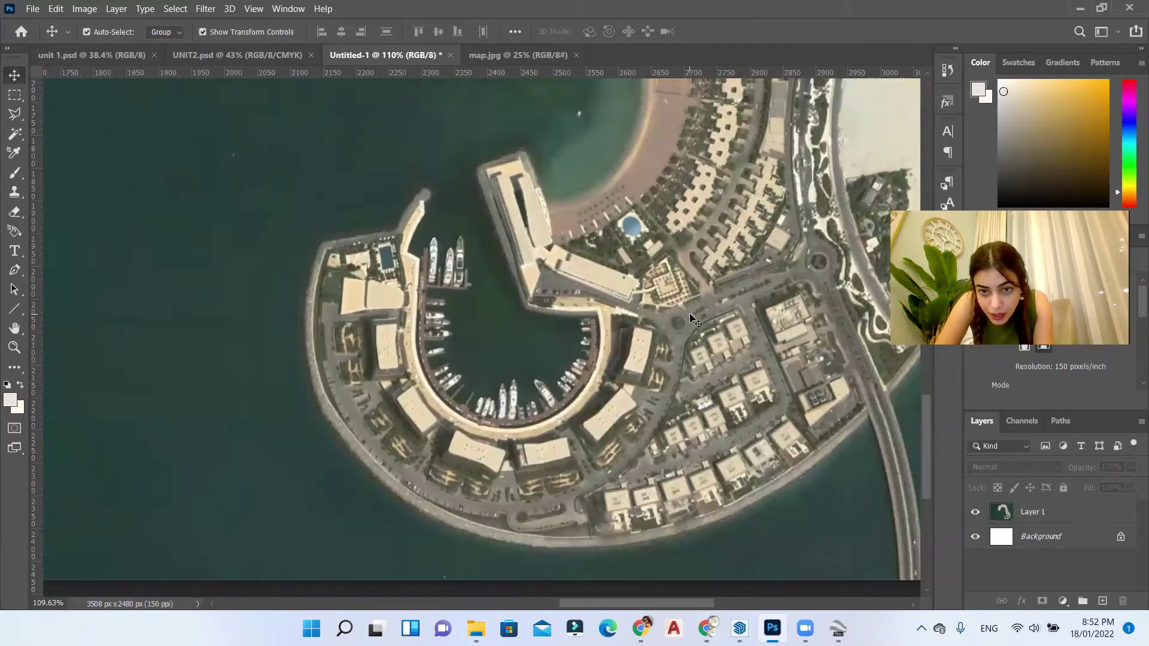
pyautogui.scroll(-4, 601, 516)
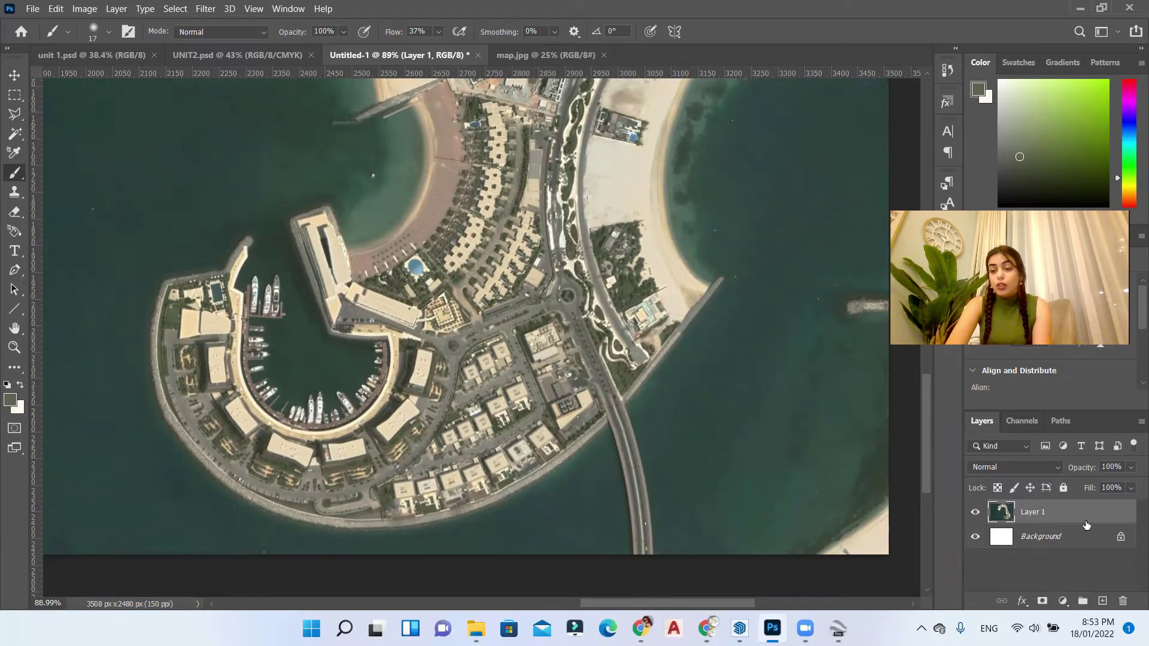
pyautogui.click(1064, 488)
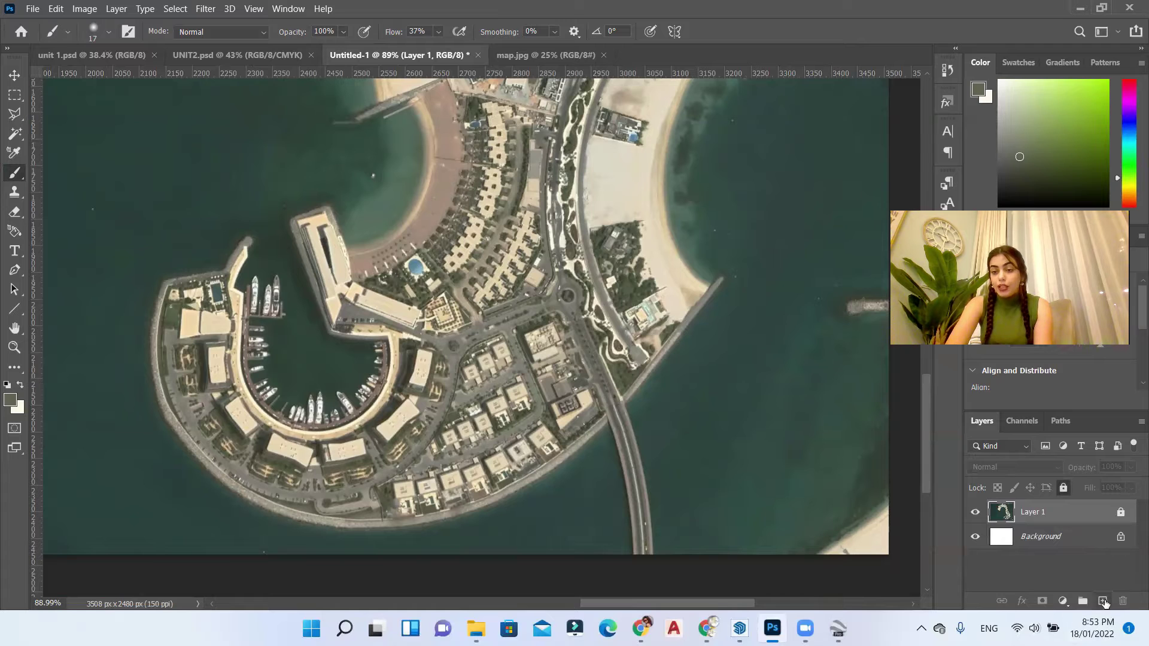
# Step: Add a new empty layer above the map and name it 'streets'
pyautogui.click(1104, 601)
pyautogui.doubleClick(1040, 513)
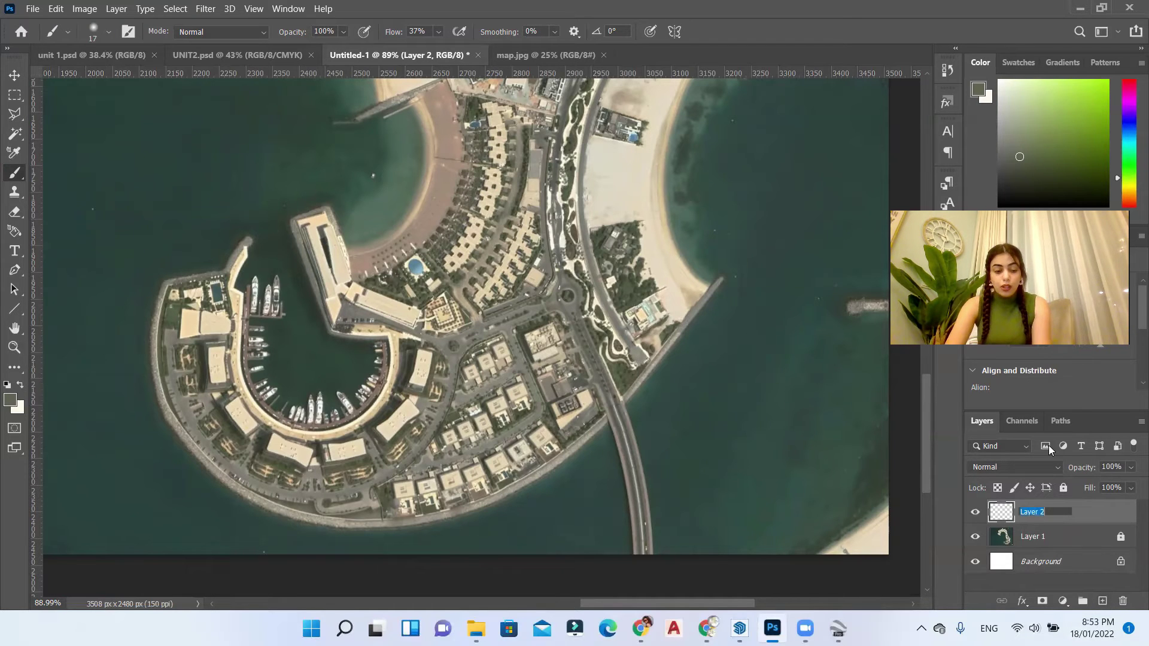
pyautogui.write('streets')
pyautogui.press('Return')
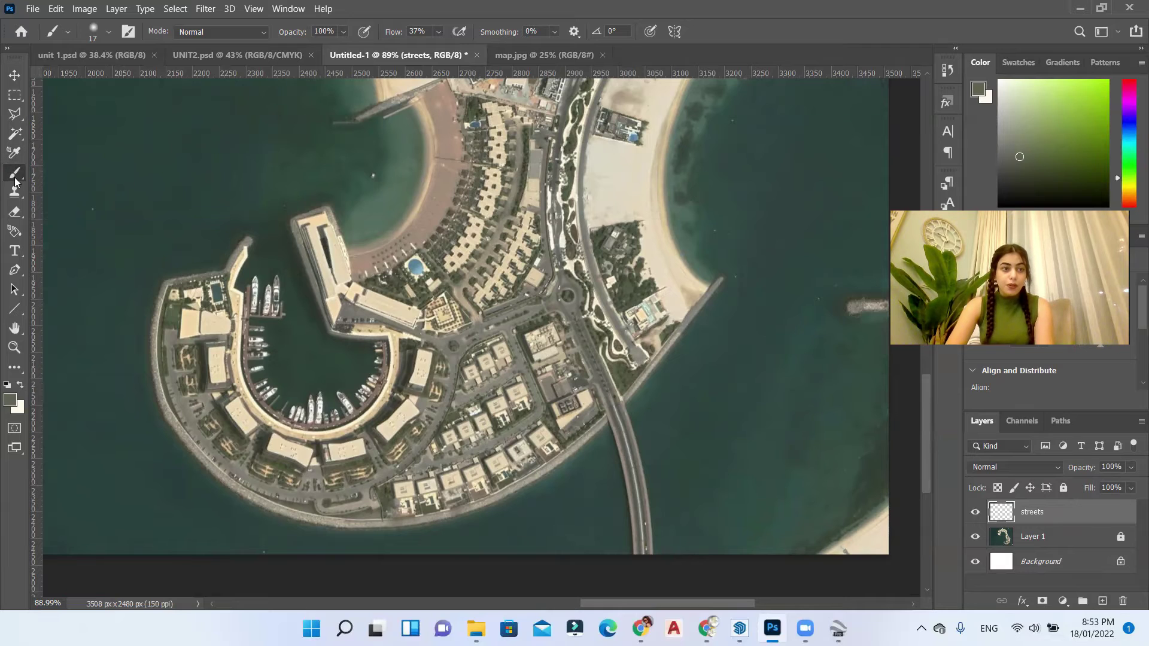
# Step: Set up a hard brush of about 95% hardness and 22 px size, with white as the foreground colour
pyautogui.press('[')
pyautogui.keyDown('alt'); pyautogui.click(310, 363); pyautogui.keyUp('alt')
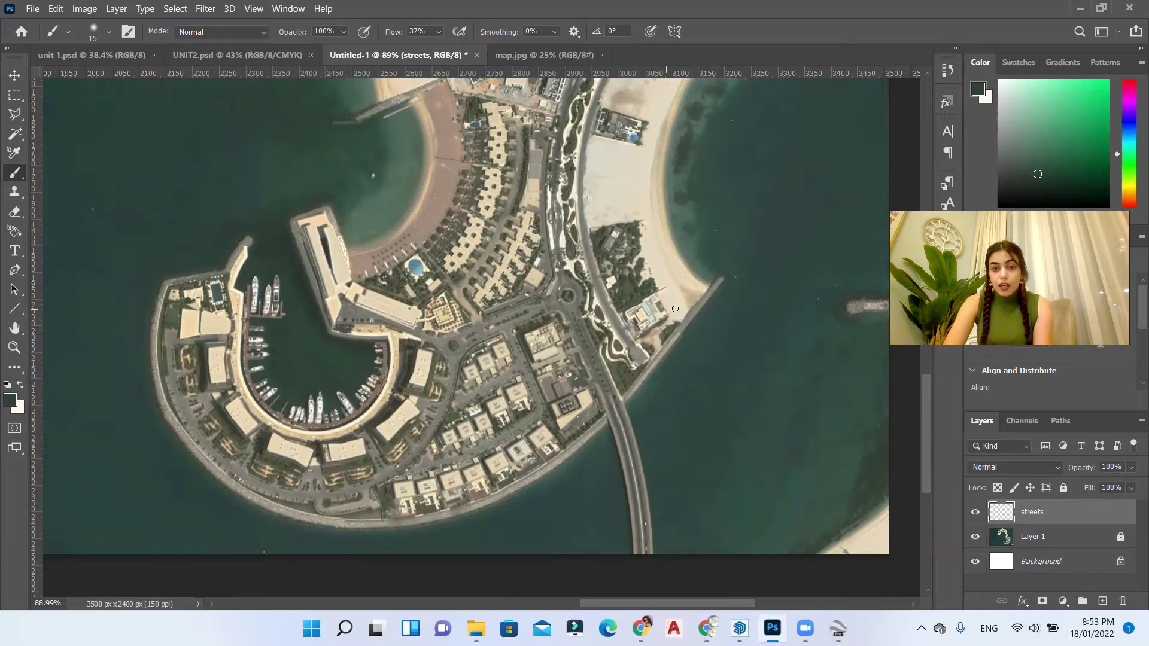
pyautogui.keyDown('alt'); pyautogui.rightClick(496, 239); pyautogui.keyUp('alt')
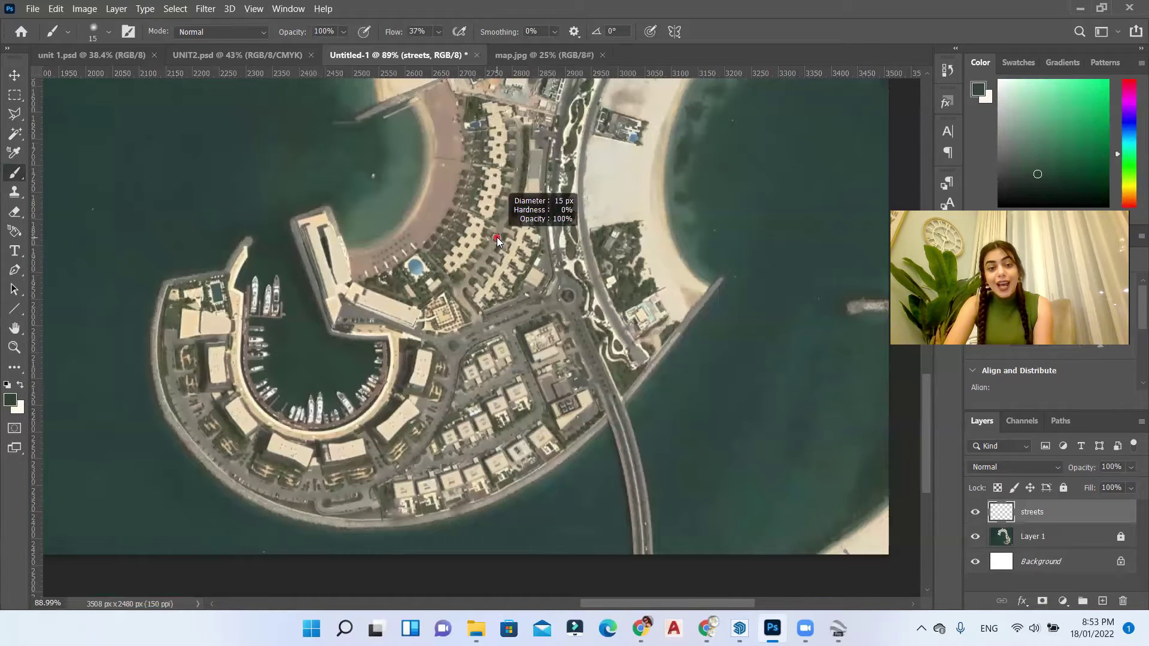
pyautogui.moveTo(497, 238)
pyautogui.mouseDown()
pyautogui.moveTo(572, 248)
pyautogui.moveTo(496, 245)
pyautogui.mouseUp()
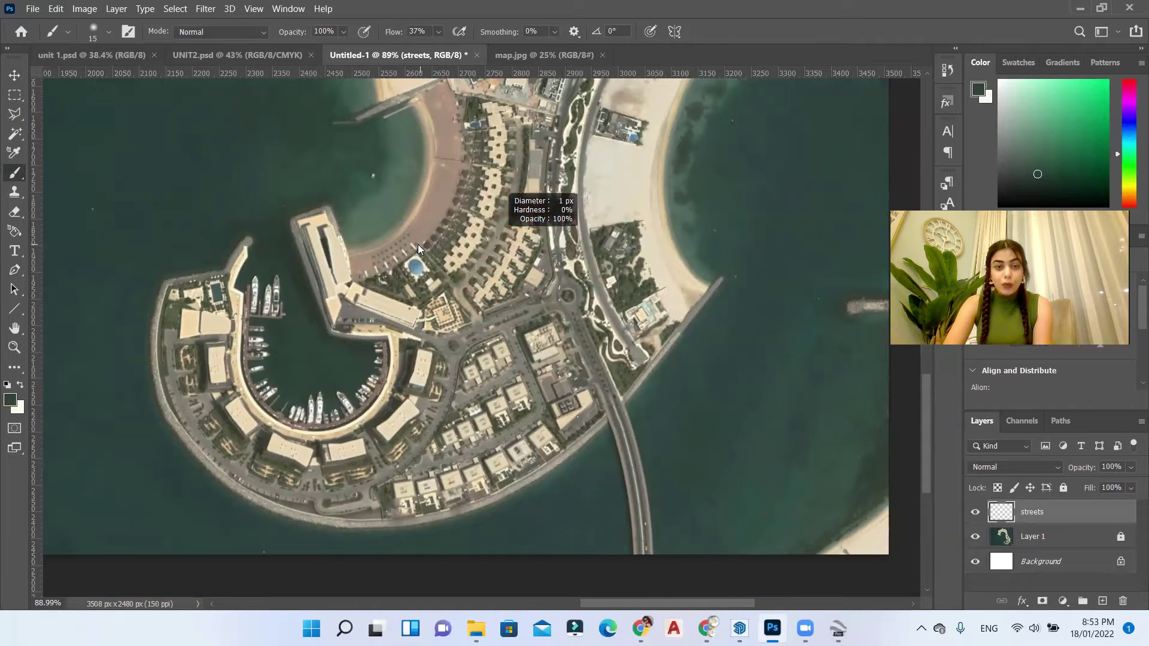
pyautogui.moveTo(418, 244)
pyautogui.mouseDown()
pyautogui.moveTo(469, 249)
pyautogui.moveTo(469, 178)
pyautogui.moveTo(472, 241)
pyautogui.mouseUp()
pyautogui.moveTo(472, 242)
pyautogui.mouseDown()
pyautogui.moveTo(471, 135)
pyautogui.moveTo(427, 474)
pyautogui.moveTo(484, 113)
pyautogui.moveTo(459, 622)
pyautogui.moveTo(461, 535)
pyautogui.moveTo(410, 432)
pyautogui.moveTo(372, 410)
pyautogui.mouseUp()
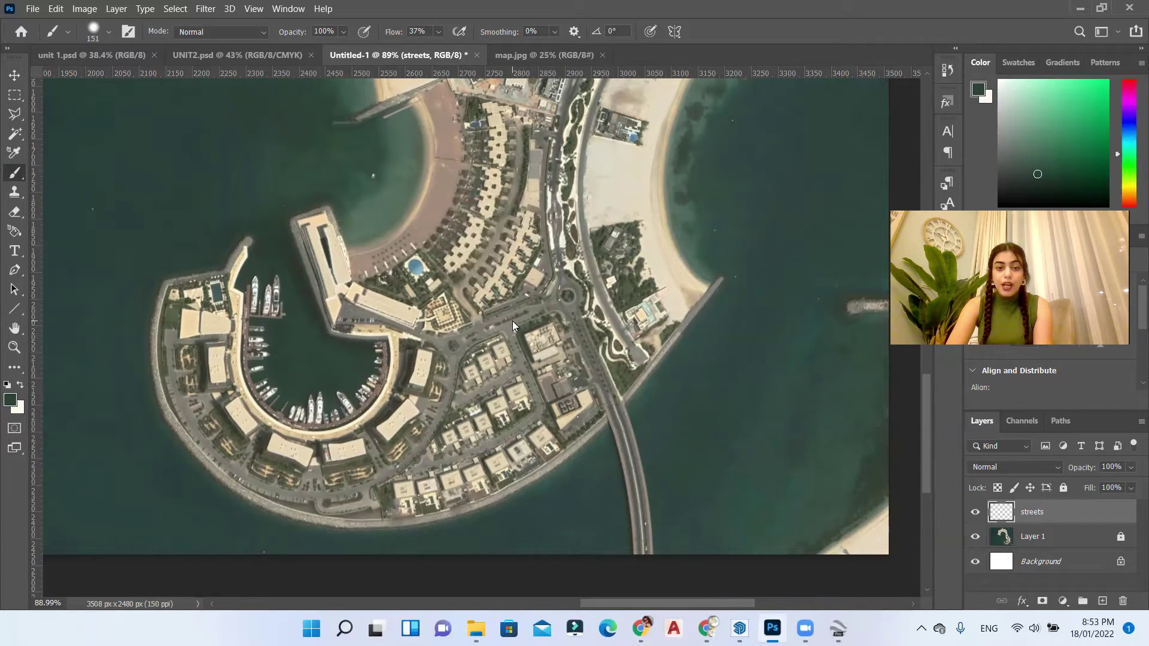
pyautogui.moveTo(513, 322); pyautogui.dragTo(466, 321)
pyautogui.moveTo(554, 346); pyautogui.dragTo(555, 386)
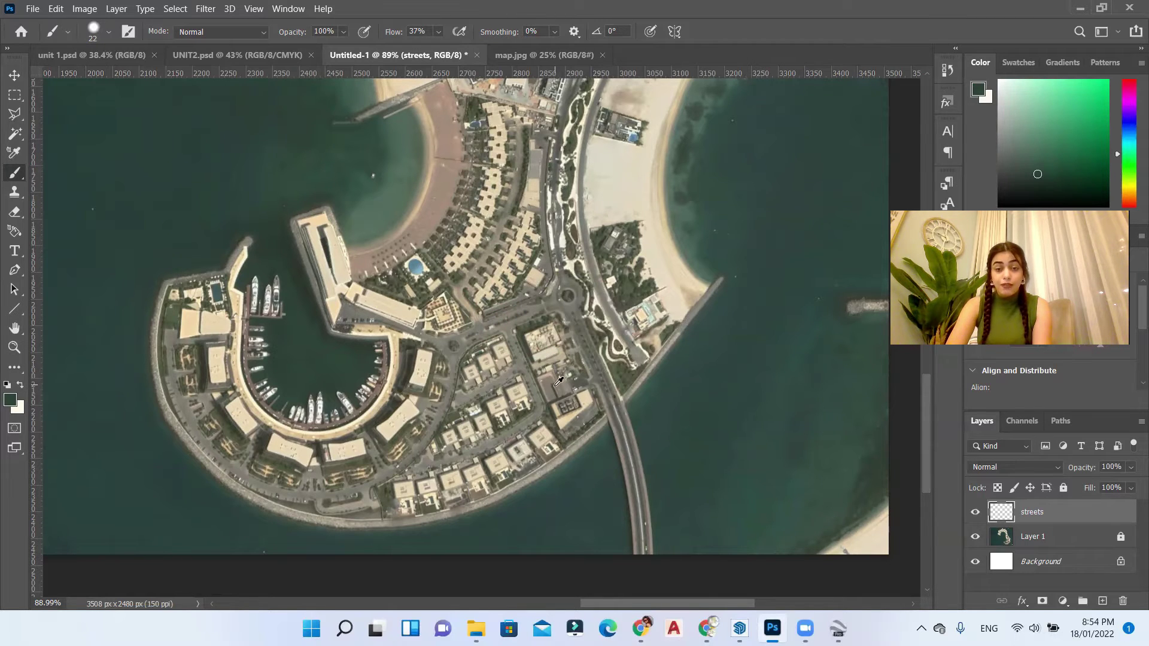
pyautogui.click(999, 80)
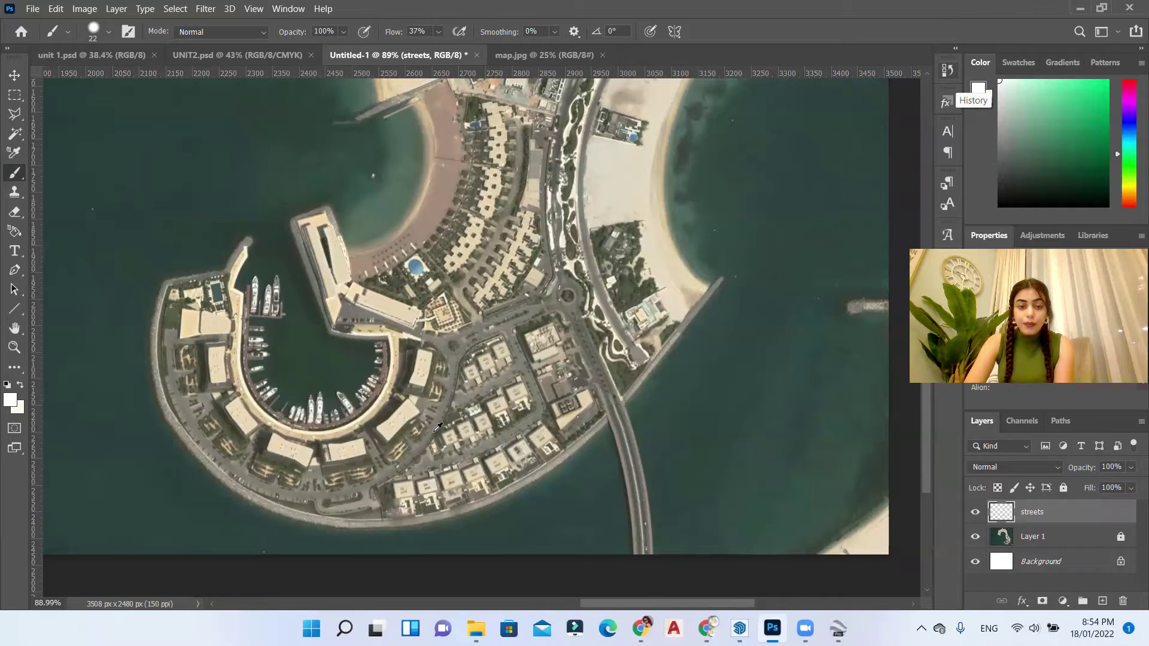
# Step: Set the brush flow to 100% and paint a straight white line up the bridge road
pyautogui.scroll(2, 599, 467)
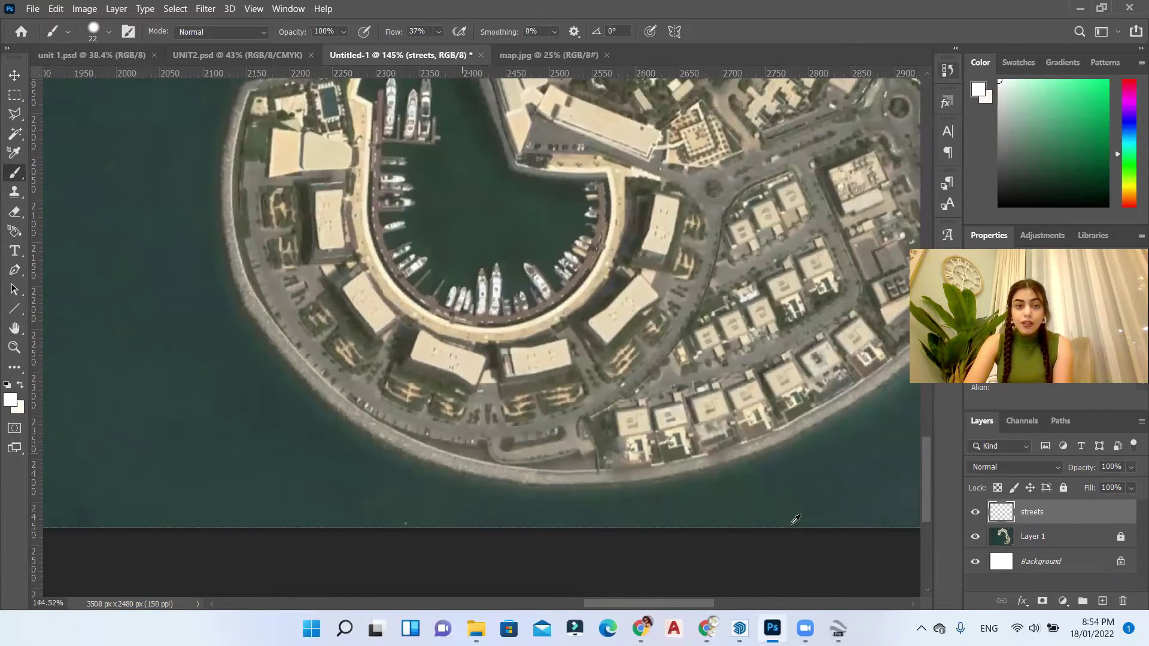
pyautogui.moveTo(336, 385); pyautogui.dragTo(477, 462)
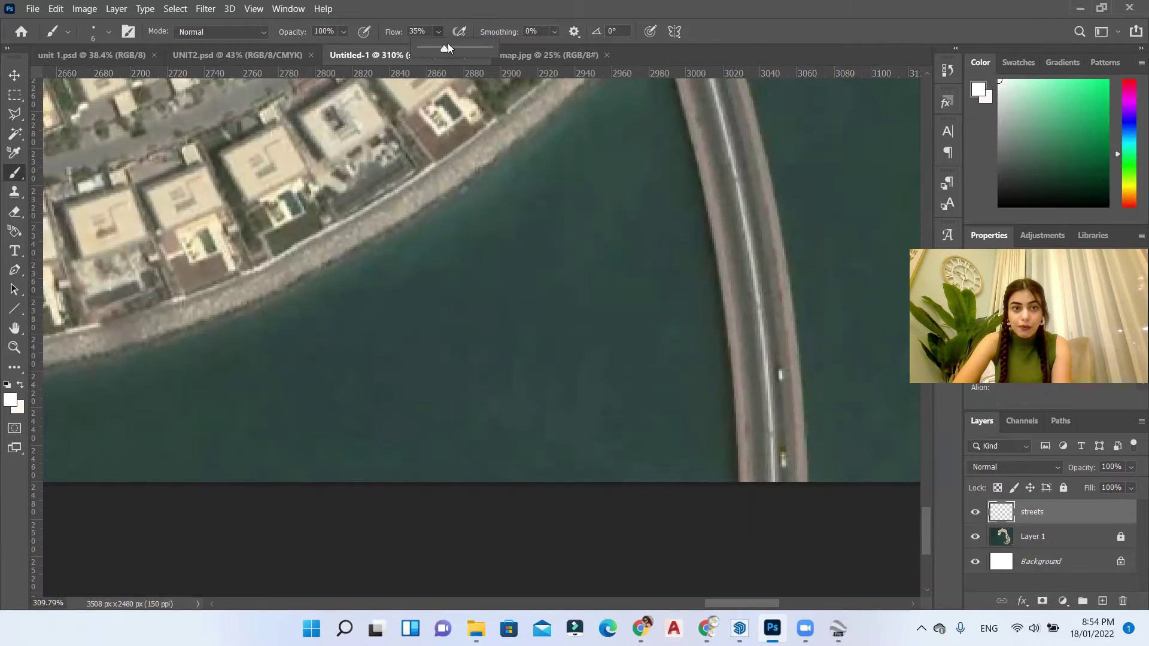
pyautogui.moveTo(448, 49); pyautogui.dragTo(565, 63)
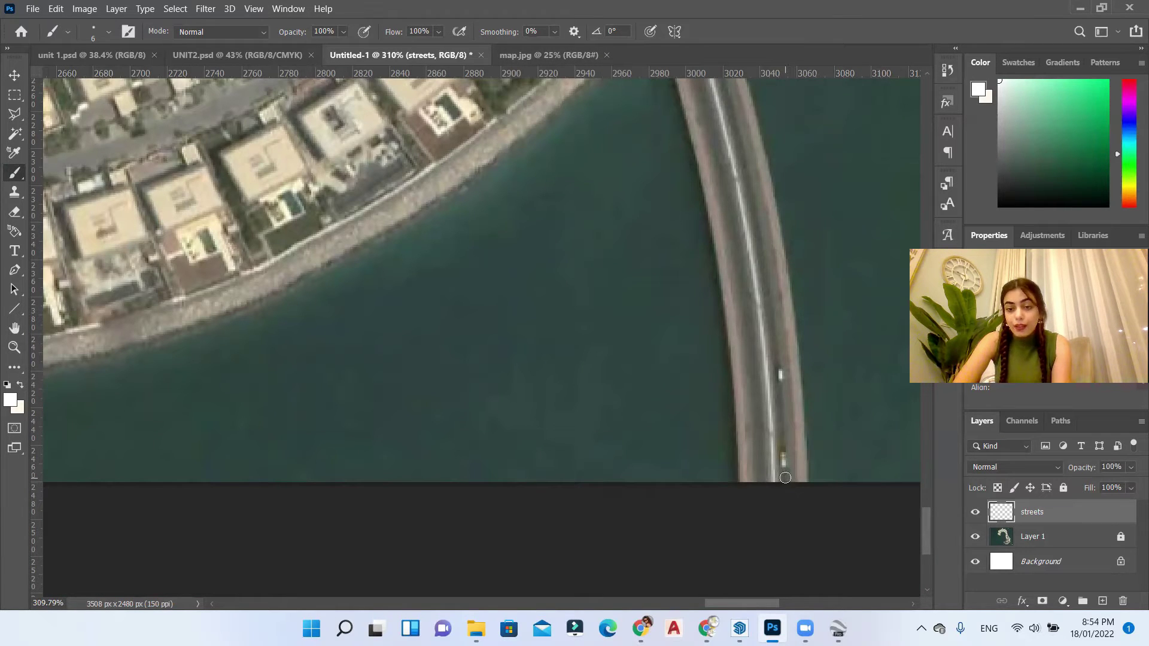
pyautogui.click(785, 478)
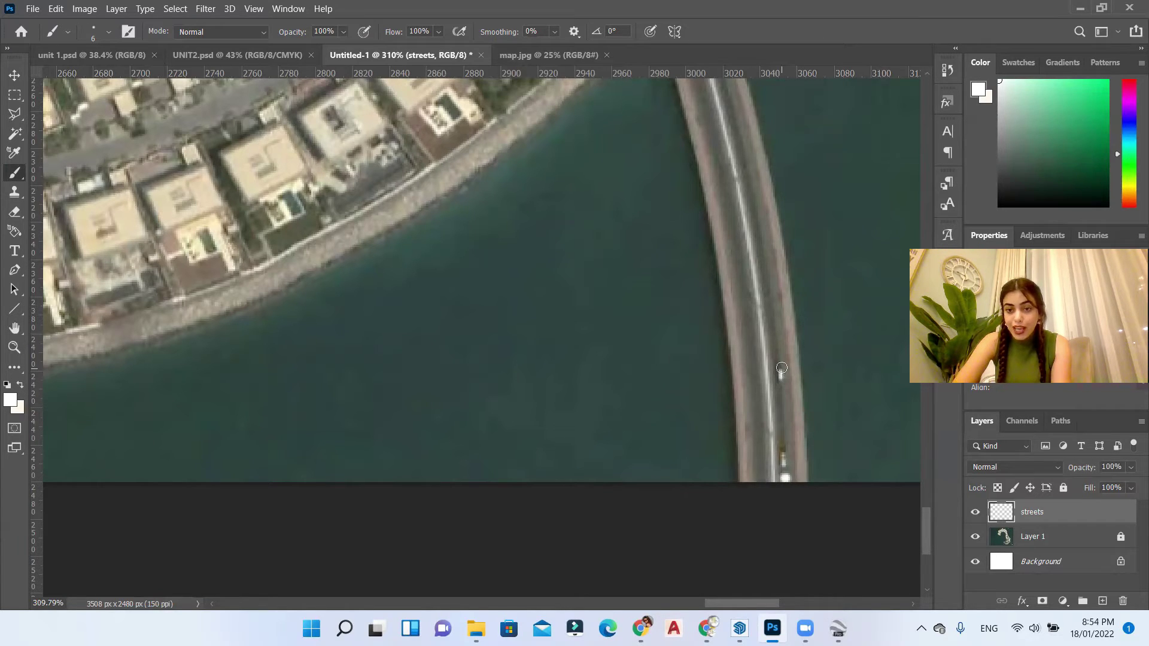
pyautogui.keyDown('shift'); pyautogui.click(777, 364); pyautogui.keyUp('shift')
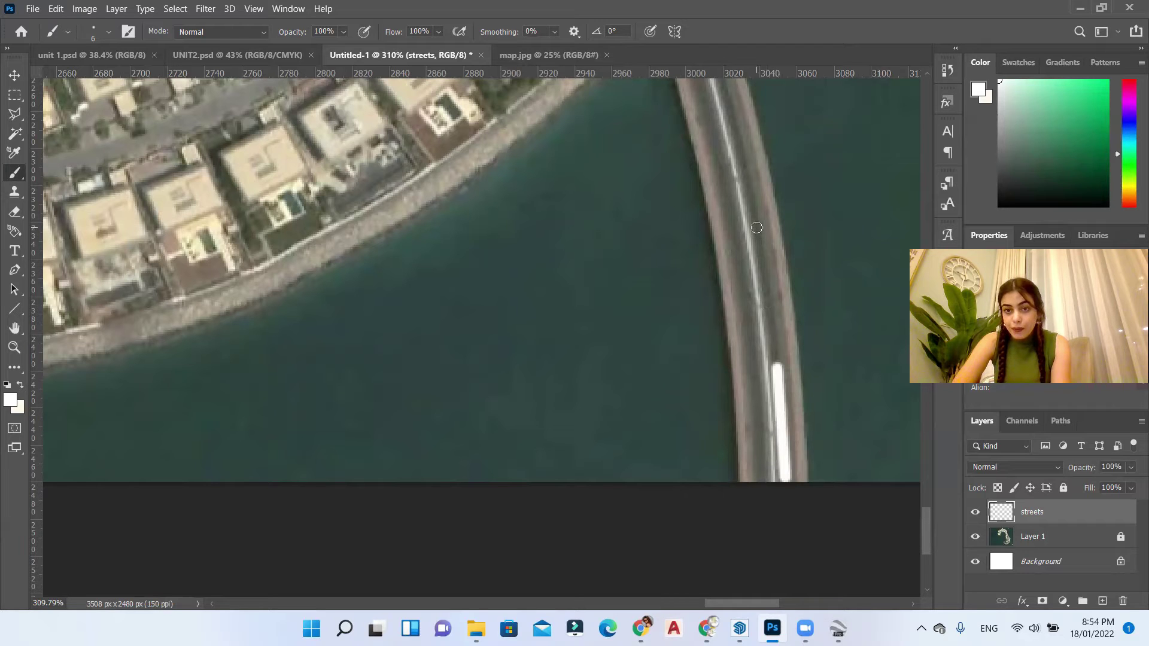
pyautogui.keyDown('shift'); pyautogui.click(759, 227); pyautogui.keyUp('shift')
# Step: Continue the white street up the road and trace it around the roundabout
pyautogui.scroll(10, 767, 321)
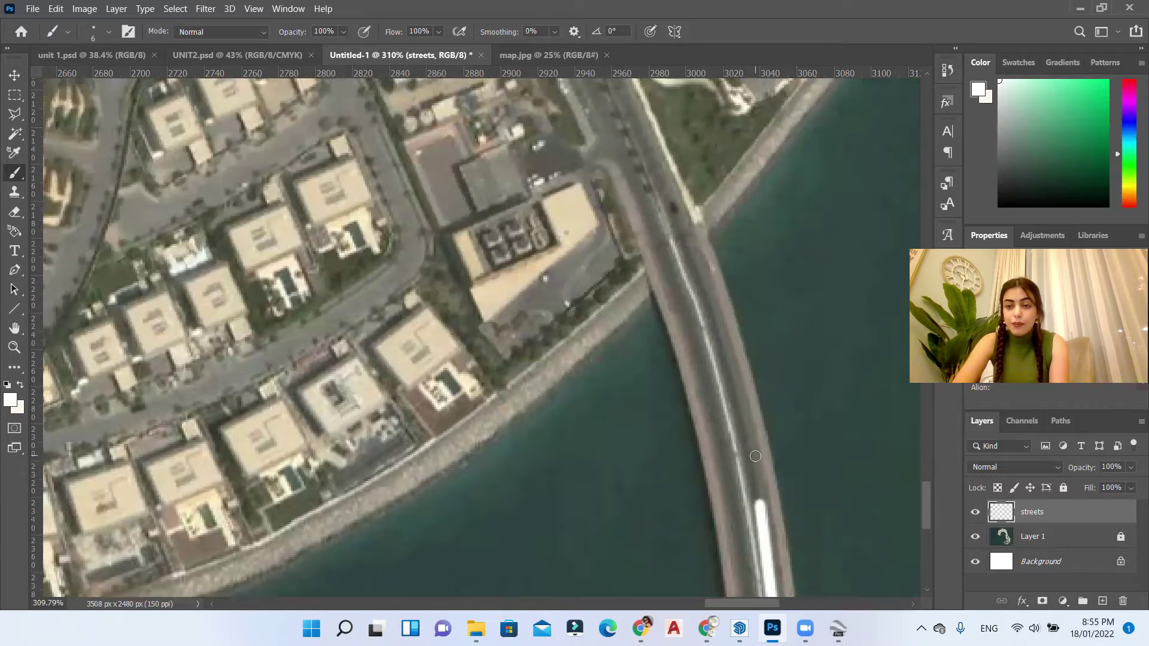
pyautogui.scroll(-2, 755, 456)
pyautogui.keyDown('shift'); pyautogui.click(743, 442); pyautogui.keyUp('shift')
pyautogui.keyDown('shift'); pyautogui.click(651, 167); pyautogui.keyUp('shift')
pyautogui.scroll(10, 650, 180)
pyautogui.keyDown('shift'); pyautogui.click(544, 228); pyautogui.keyUp('shift')
pyautogui.keyDown('shift'); pyautogui.click(561, 175); pyautogui.keyUp('shift')
pyautogui.scroll(2, 561, 174)
pyautogui.keyDown('shift'); pyautogui.click(519, 161); pyautogui.keyUp('shift')
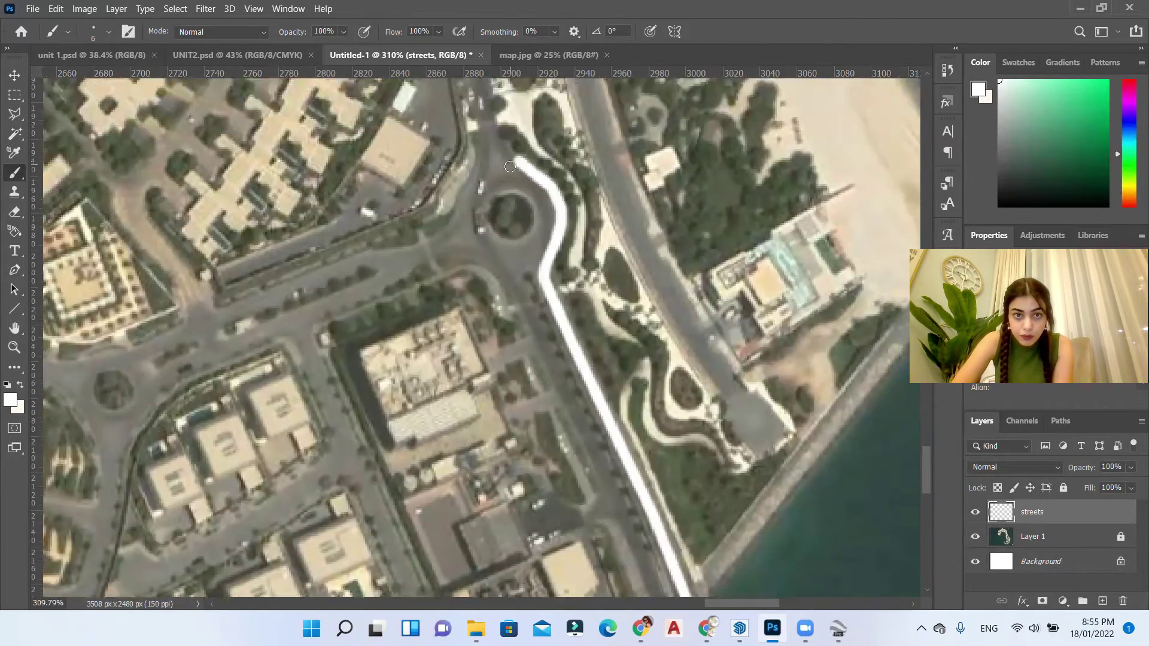
pyautogui.scroll(10, 510, 167)
# Step: Extend the white street lines along the road and around the curving road
pyautogui.keyDown('shift'); pyautogui.click(488, 339); pyautogui.keyUp('shift')
pyautogui.scroll(10, 487, 299)
pyautogui.keyDown('shift'); pyautogui.click(569, 154); pyautogui.keyUp('shift')
pyautogui.scroll(10, 569, 180)
pyautogui.keyDown('shift'); pyautogui.click(361, 411); pyautogui.keyUp('shift')
pyautogui.scroll(-5, 336, 336)
pyautogui.keyDown('shift'); pyautogui.click(281, 268); pyautogui.keyUp('shift')
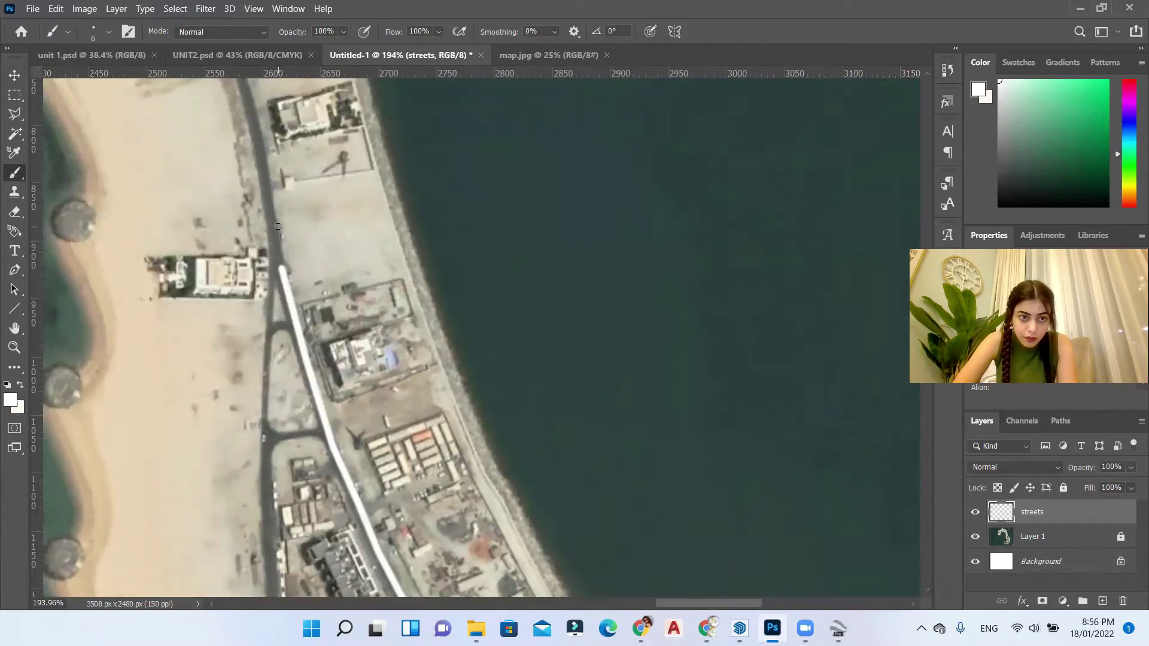
pyautogui.scroll(10, 278, 226)
pyautogui.keyDown('shift'); pyautogui.click(391, 321); pyautogui.keyUp('shift')
pyautogui.keyDown('shift'); pyautogui.click(360, 265); pyautogui.keyUp('shift')
pyautogui.keyDown('shift'); pyautogui.click(272, 113); pyautogui.keyUp('shift')
pyautogui.keyDown('shift'); pyautogui.click(225, 117); pyautogui.keyUp('shift')
pyautogui.scroll(3, 224, 117)
pyautogui.hscroll(-8, 106, 125)
pyautogui.keyDown('shift'); pyautogui.click(368, 245); pyautogui.keyUp('shift')
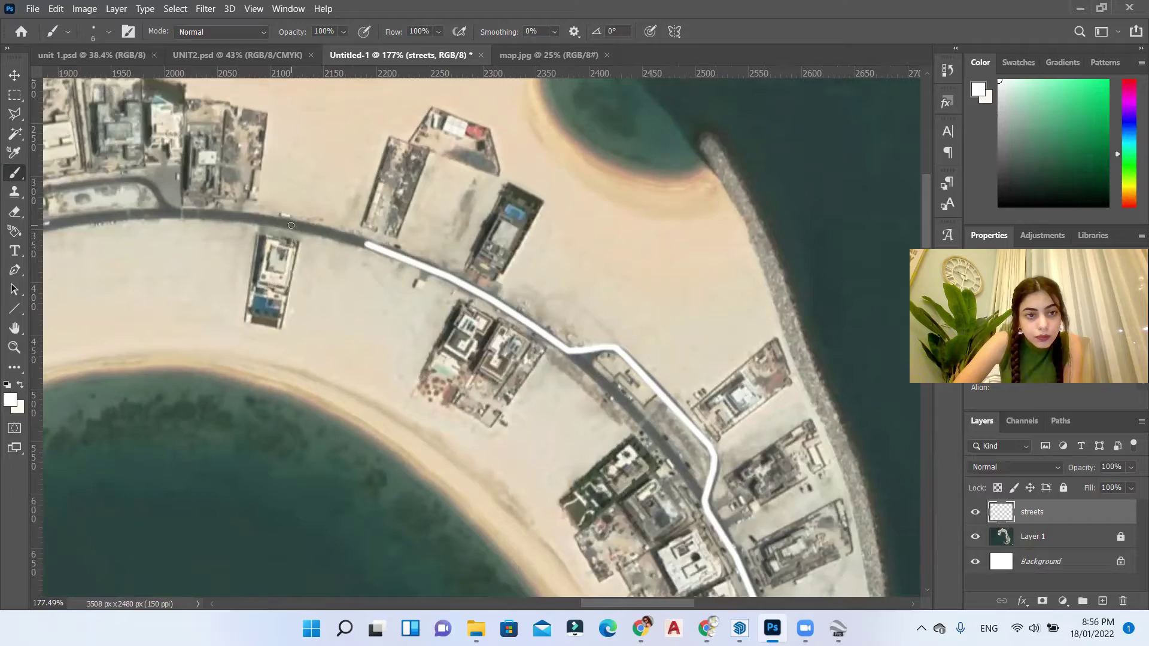
# Step: Paint white streets toward the upper left, down to the road's end, and over remaining sections
pyautogui.moveTo(364, 244)
pyautogui.mouseDown()
pyautogui.moveTo(132, 180)
pyautogui.moveTo(483, 180)
pyautogui.mouseUp()
pyautogui.moveTo(203, 299); pyautogui.dragTo(48, 395)
pyautogui.moveTo(49, 395); pyautogui.dragTo(470, 395)
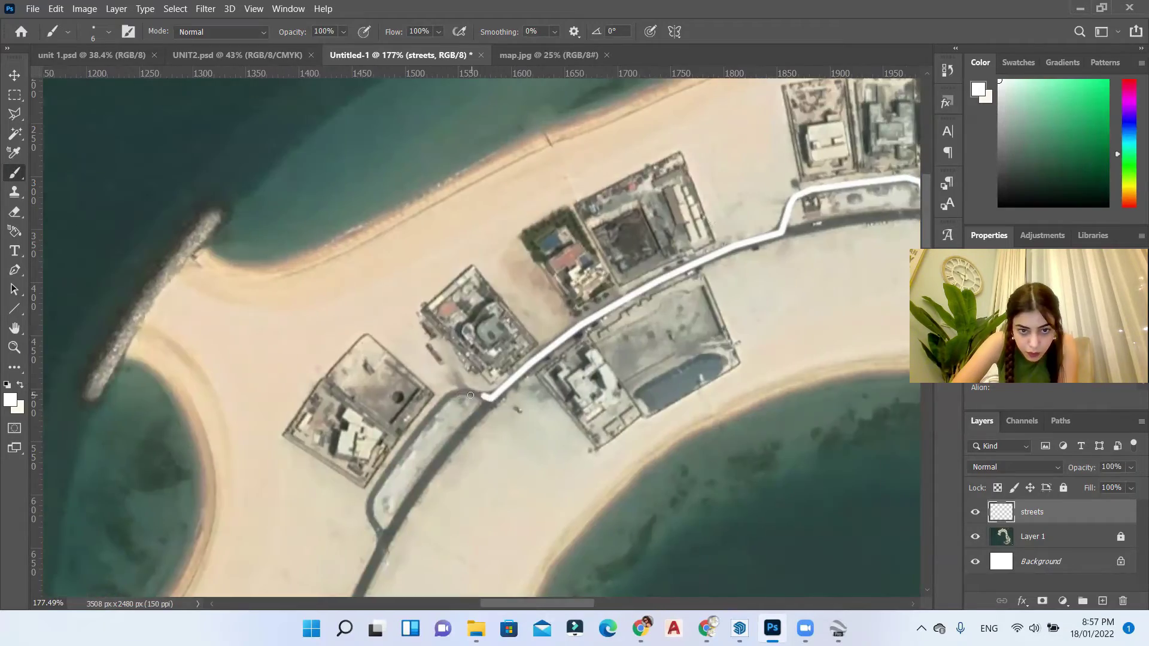
pyautogui.moveTo(382, 532); pyautogui.dragTo(358, 592)
pyautogui.scroll(-10, 359, 539)
pyautogui.scroll(10, 277, 411)
pyautogui.moveTo(313, 351); pyautogui.dragTo(389, 249)
pyautogui.moveTo(487, 205); pyautogui.dragTo(672, 182)
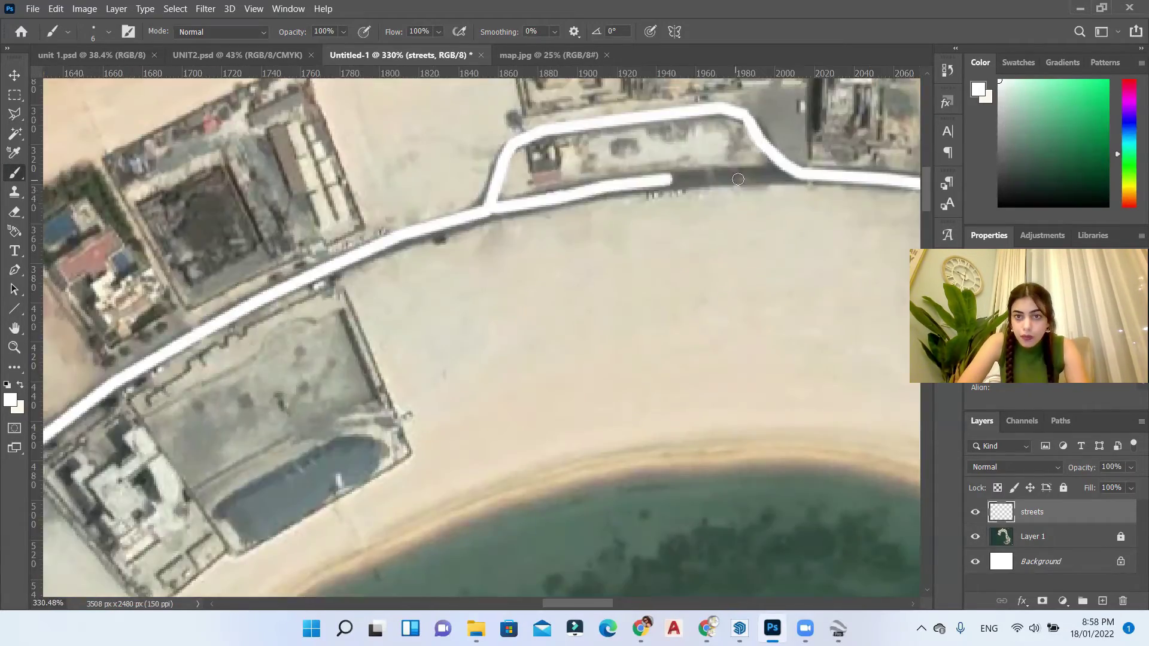
pyautogui.scroll(5, 498, 259)
pyautogui.scroll(-5, 498, 258)
pyautogui.scroll(5, 550, 429)
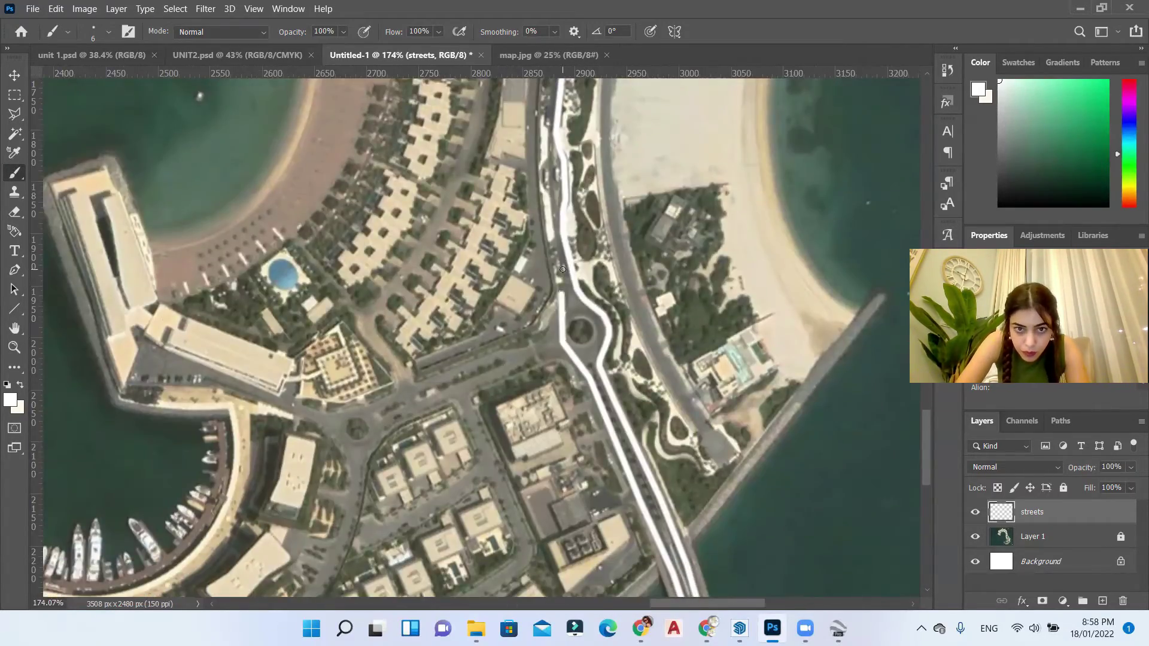
pyautogui.scroll(-3, 551, 429)
# Step: Paint a white street from the roundabout toward the lower left, undoing one overshooting stroke
pyautogui.moveTo(613, 335); pyautogui.dragTo(449, 411)
pyautogui.moveTo(448, 218); pyautogui.dragTo(522, 512)
pyautogui.moveTo(522, 371); pyautogui.dragTo(250, 482)
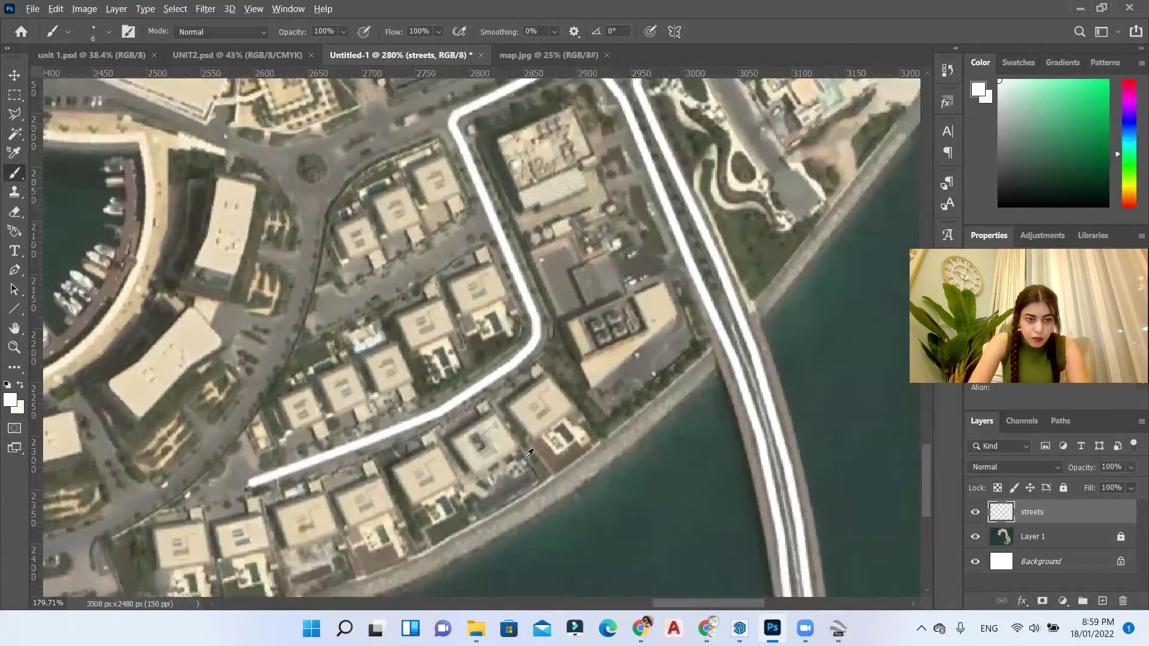
pyautogui.scroll(5, 250, 467)
pyautogui.moveTo(383, 414); pyautogui.dragTo(237, 414)
pyautogui.hotkey('ctrl', 'z')
pyautogui.scroll(-5, 413, 284)
# Step: Paint the white shoreline street down, left and back up along the shore
pyautogui.moveTo(527, 263); pyautogui.dragTo(386, 353)
pyautogui.moveTo(376, 222); pyautogui.dragTo(223, 526)
pyautogui.hscroll(-5, 223, 527)
pyautogui.moveTo(626, 383); pyautogui.dragTo(328, 457)
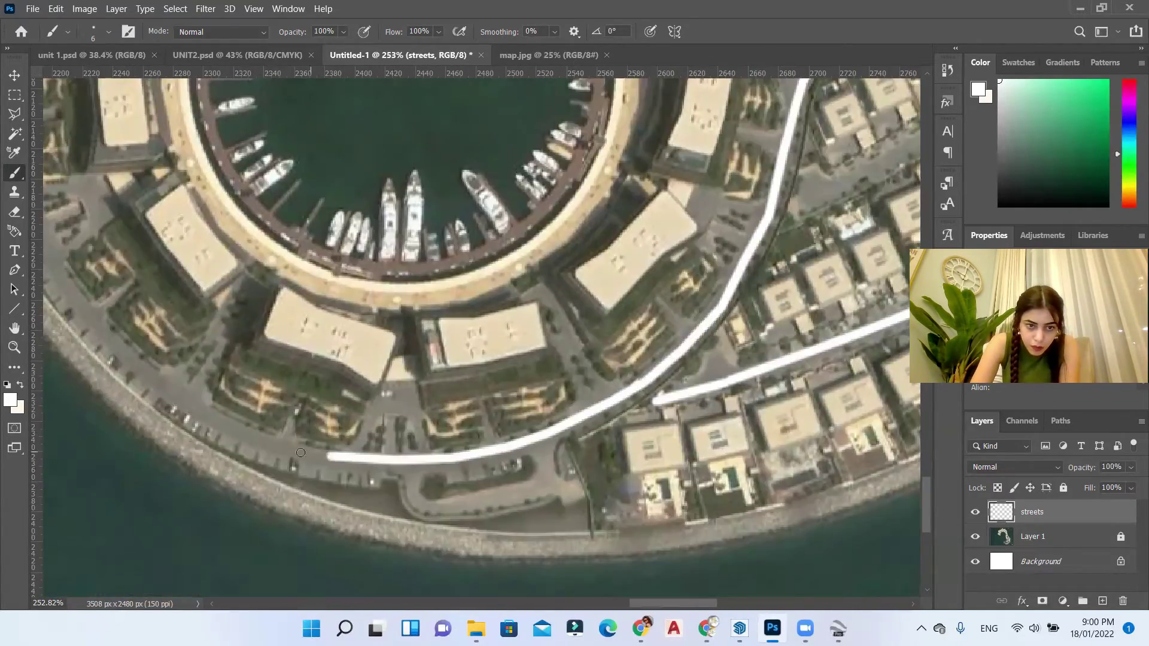
pyautogui.hscroll(-5, 329, 456)
pyautogui.moveTo(709, 569); pyautogui.dragTo(560, 496)
pyautogui.scroll(3, 528, 463)
pyautogui.moveTo(562, 577)
pyautogui.mouseDown()
pyautogui.moveTo(448, 457)
pyautogui.moveTo(383, 287)
pyautogui.mouseUp()
pyautogui.scroll(-4, 569, 436)
pyautogui.scroll(4, 718, 269)
# Step: Paint an upper street into the roundabout, a hooked street end, and a small road loop in white
pyautogui.moveTo(820, 219)
pyautogui.mouseDown()
pyautogui.moveTo(726, 242)
pyautogui.moveTo(495, 342)
pyautogui.moveTo(533, 400)
pyautogui.mouseUp()
pyautogui.moveTo(497, 341); pyautogui.dragTo(302, 273)
pyautogui.scroll(5, 250, 264)
pyautogui.moveTo(379, 293)
pyautogui.mouseDown()
pyautogui.moveTo(249, 264)
pyautogui.moveTo(280, 241)
pyautogui.moveTo(275, 229)
pyautogui.moveTo(218, 264)
pyautogui.mouseUp()
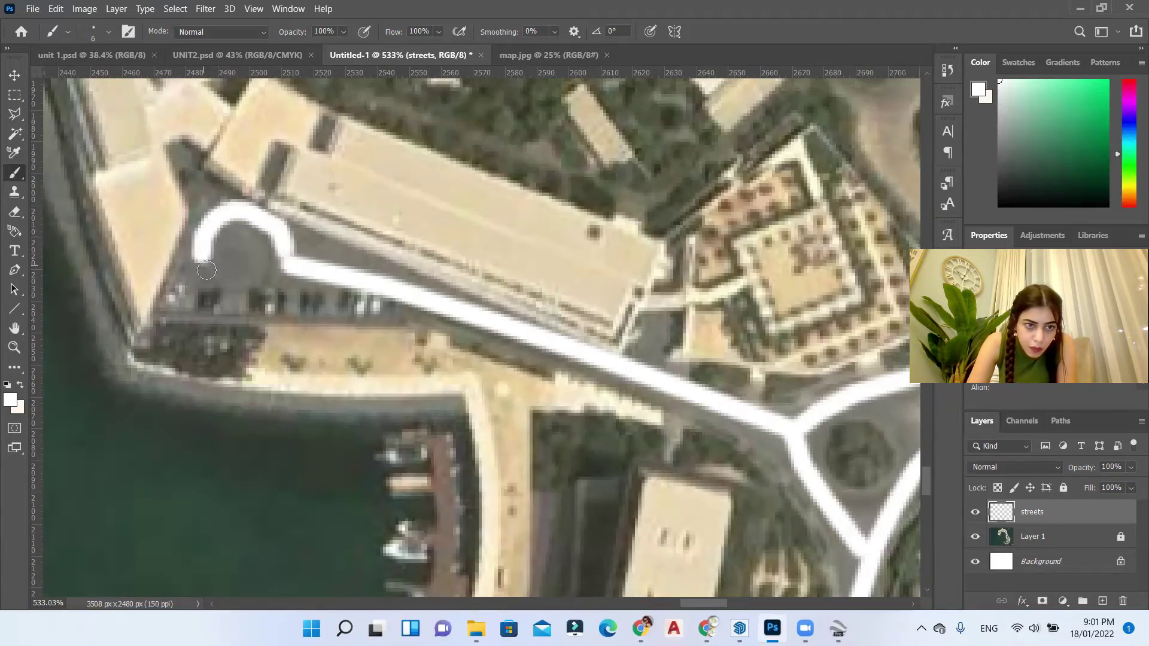
pyautogui.scroll(-7, 218, 264)
pyautogui.scroll(5, 515, 377)
pyautogui.scroll(5, 516, 377)
pyautogui.moveTo(497, 208)
pyautogui.mouseDown()
pyautogui.moveTo(458, 264)
pyautogui.moveTo(548, 365)
pyautogui.mouseUp()
pyautogui.scroll(-5, 547, 365)
# Step: Paint the white shoreline road and the last streets near the roundabout
pyautogui.moveTo(460, 144); pyautogui.dragTo(490, 275)
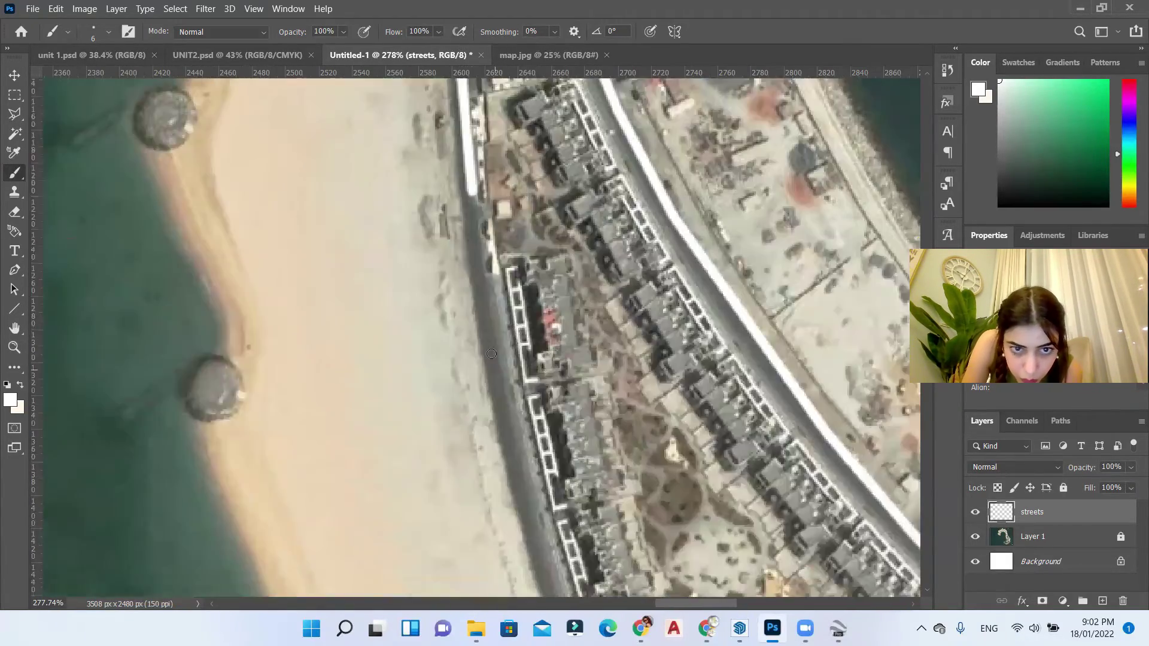
pyautogui.scroll(-5, 491, 275)
pyautogui.moveTo(519, 84); pyautogui.dragTo(638, 455)
pyautogui.scroll(-5, 549, 391)
pyautogui.scroll(5, 515, 335)
pyautogui.moveTo(542, 328); pyautogui.dragTo(602, 527)
pyautogui.scroll(4, 509, 520)
pyautogui.moveTo(494, 293); pyautogui.dragTo(499, 592)
pyautogui.scroll(-10, 487, 295)
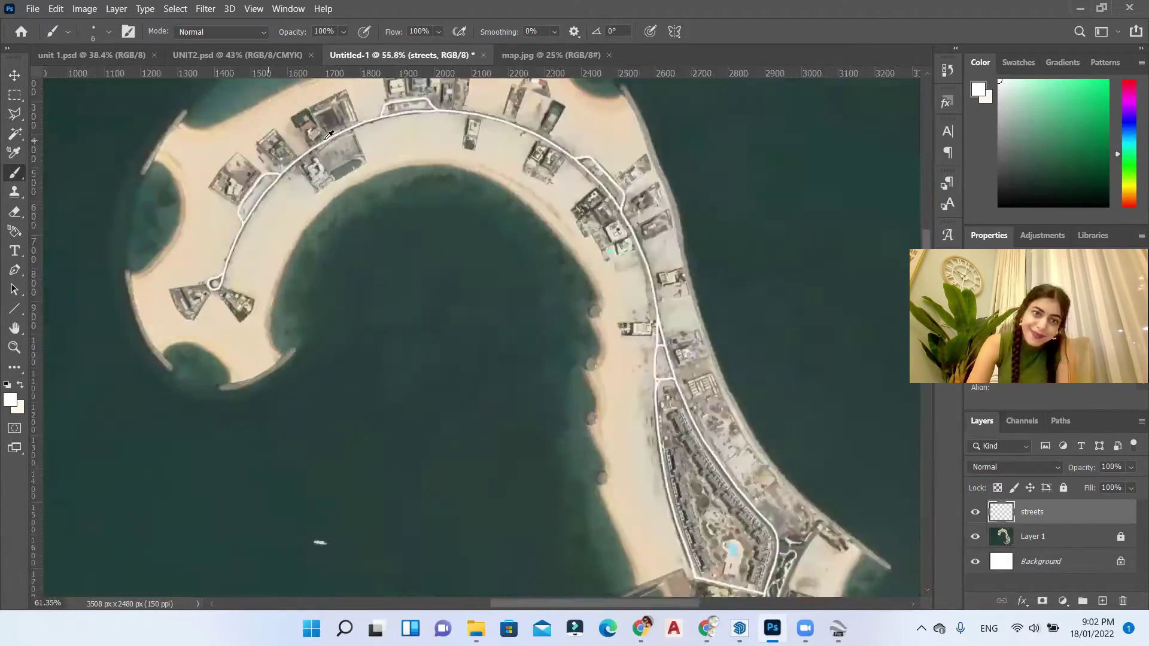
pyautogui.scroll(8, 680, 480)
pyautogui.moveTo(326, 424); pyautogui.dragTo(569, 505)
pyautogui.scroll(-5, 680, 479)
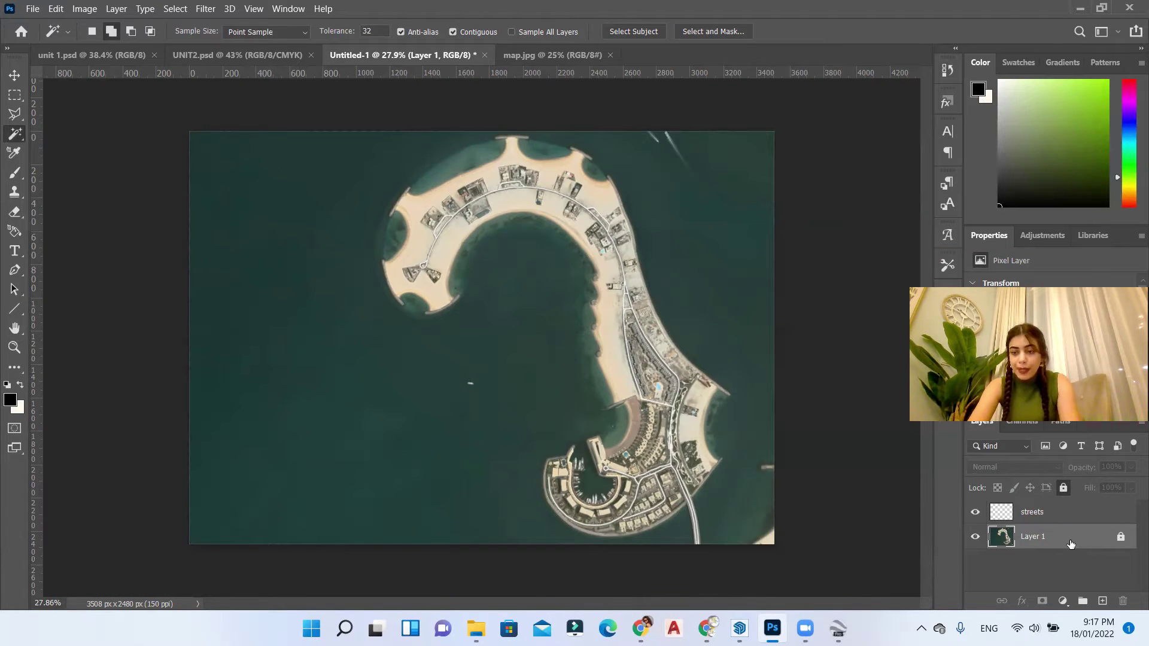
# Step: Rename Layer 1 to 'base layer' and duplicate it with Ctrl+J
pyautogui.doubleClick(1035, 537)
pyautogui.write('bas')
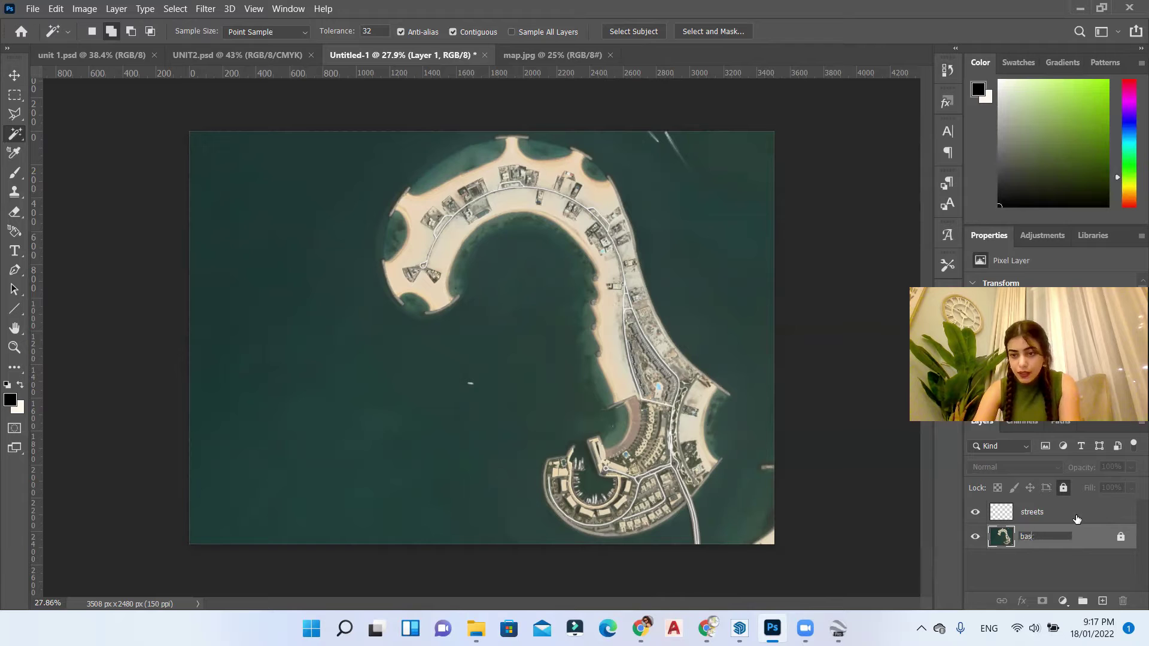
pyautogui.write('d layer')
pyautogui.press('Return')
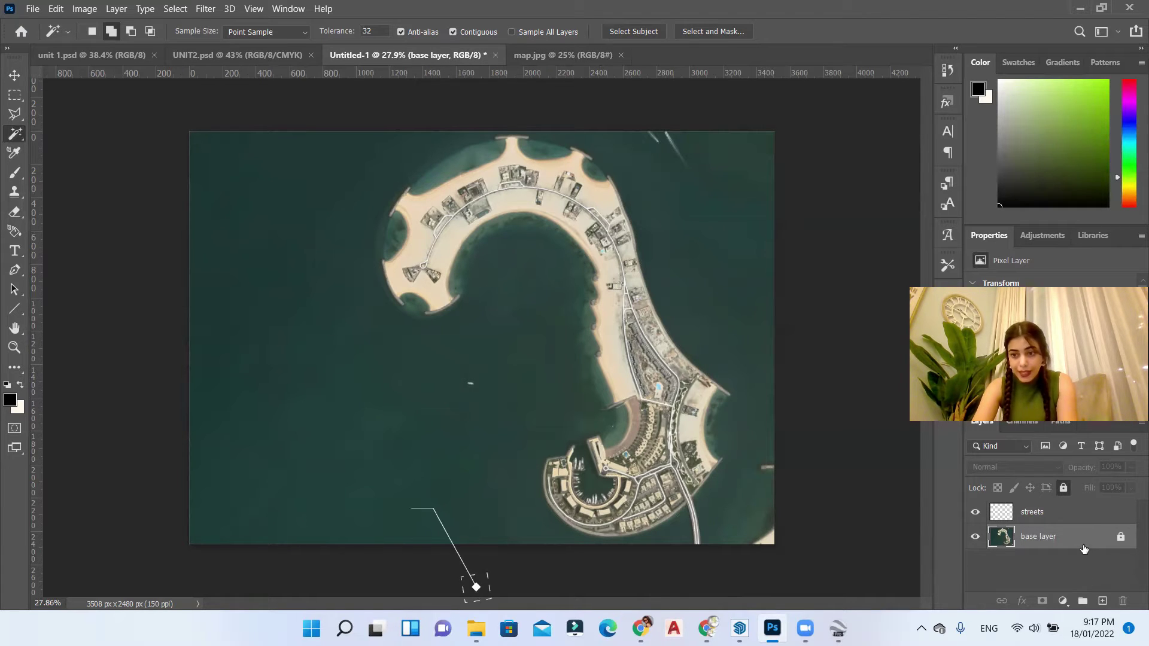
pyautogui.hotkey('ctrl', 'j')
# Step: Rename the original layer to 'backup', select the copy, and switch to the Rectangular Marquee tool
pyautogui.click(1042, 562)
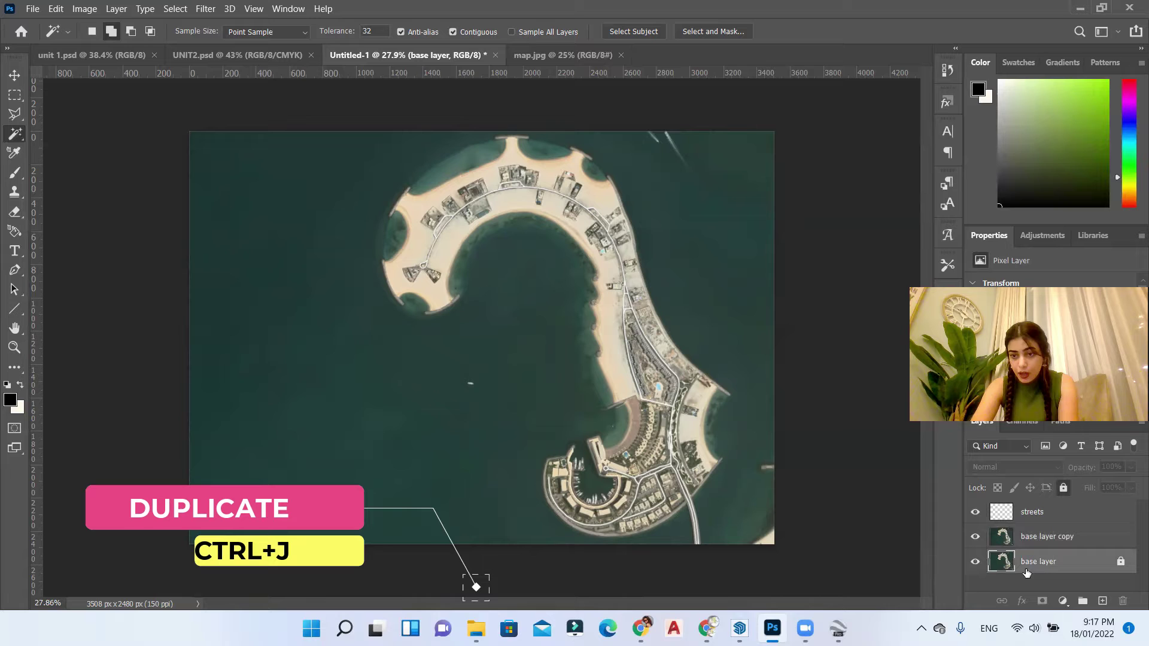
pyautogui.doubleClick(1042, 563)
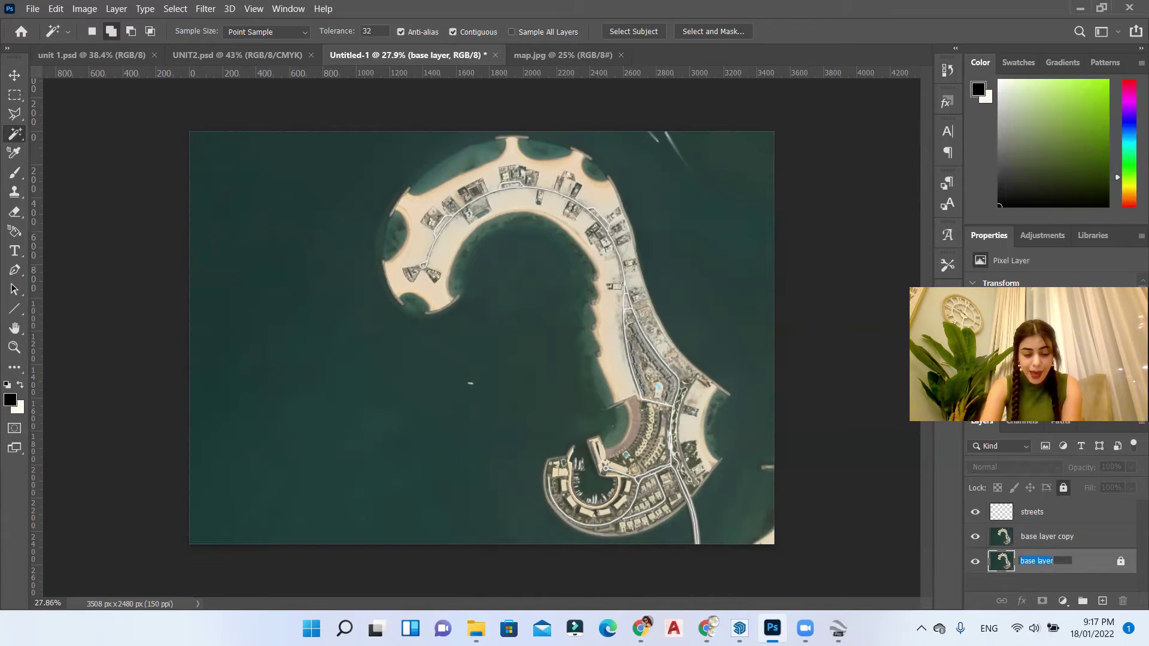
pyautogui.write('backup')
pyautogui.click(1046, 537)
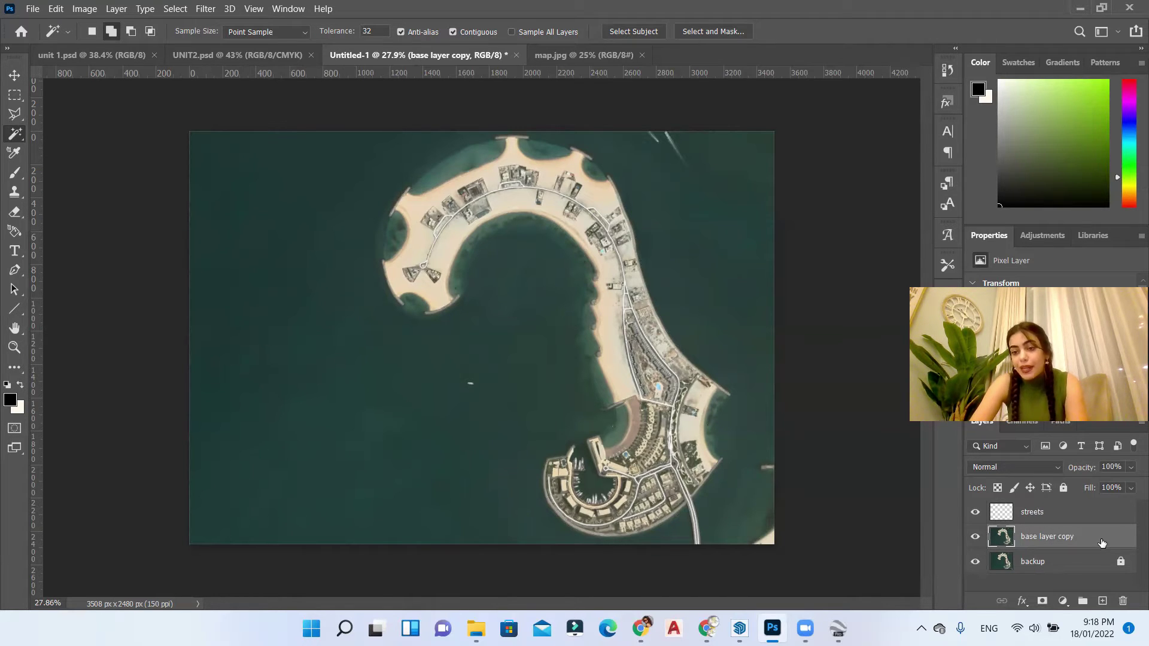
pyautogui.click(14, 75)
pyautogui.click(14, 95)
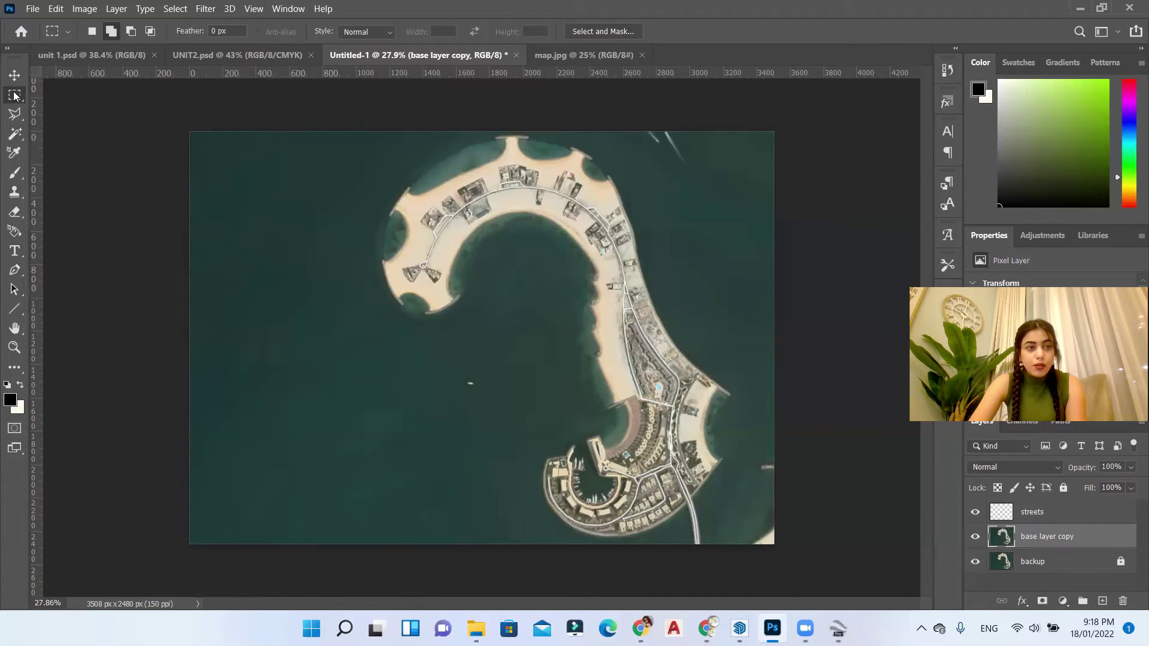
# Step: Open Color Range from the canvas context menu and move the dialog off the island
pyautogui.rightClick(341, 265)
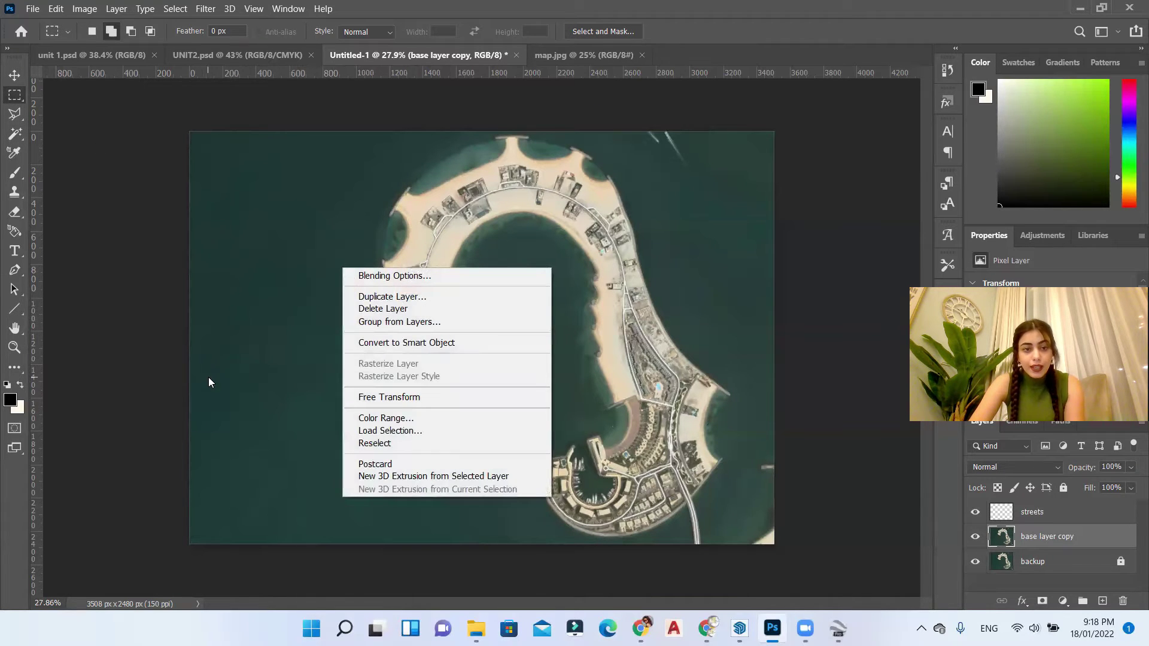
pyautogui.click(358, 418)
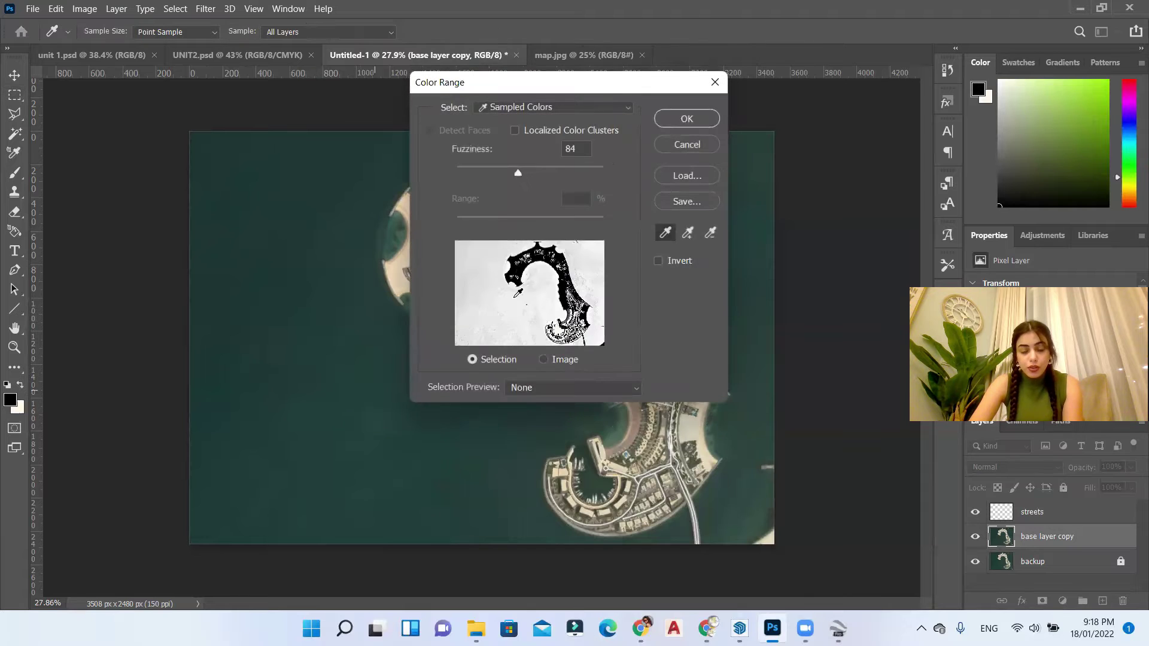
pyautogui.moveTo(601, 90); pyautogui.dragTo(278, 168)
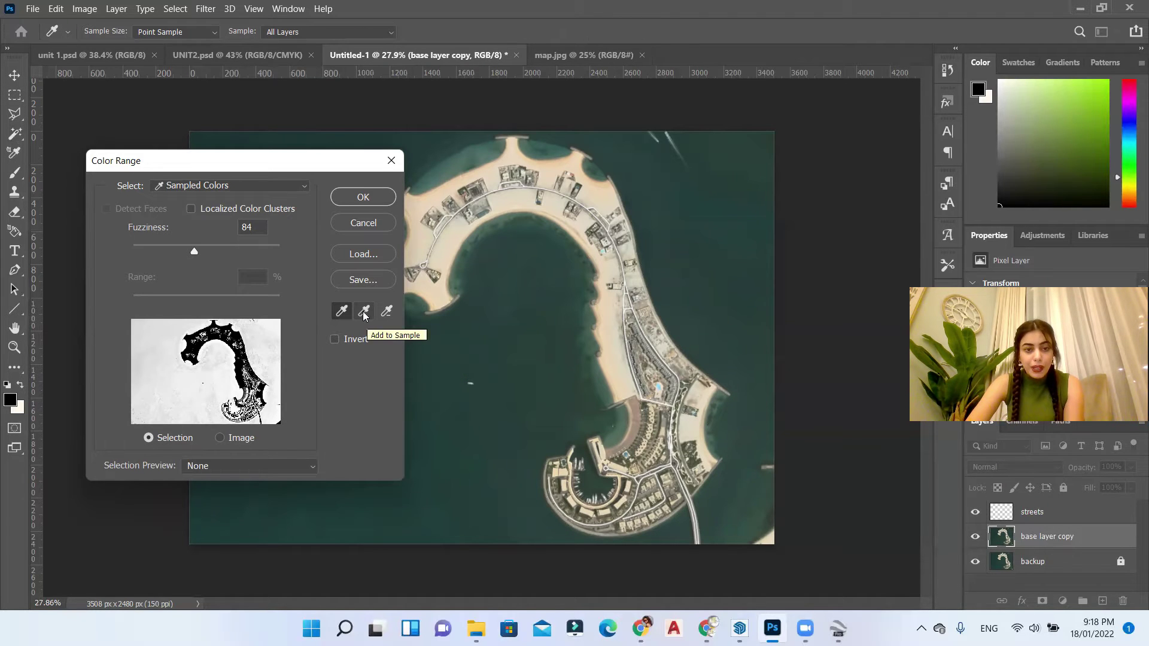
# Step: Add three dark grey-green map samples with Add to Sample and set Fuzziness to 30
pyautogui.click(364, 312)
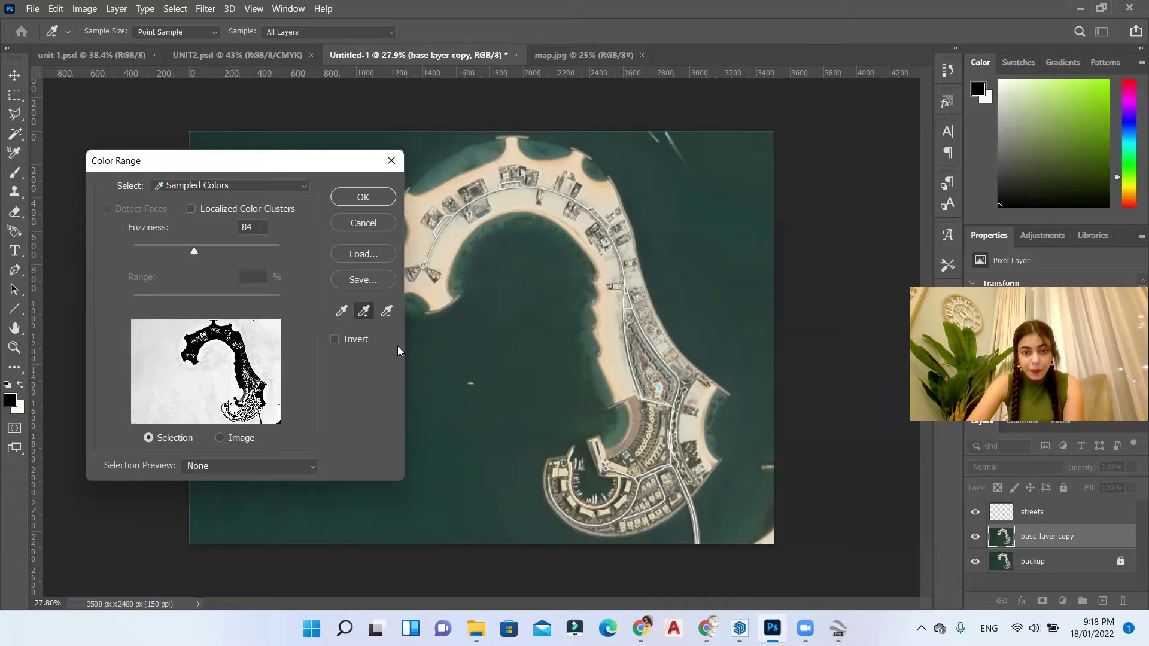
pyautogui.scroll(2, 642, 502)
pyautogui.scroll(2, 759, 446)
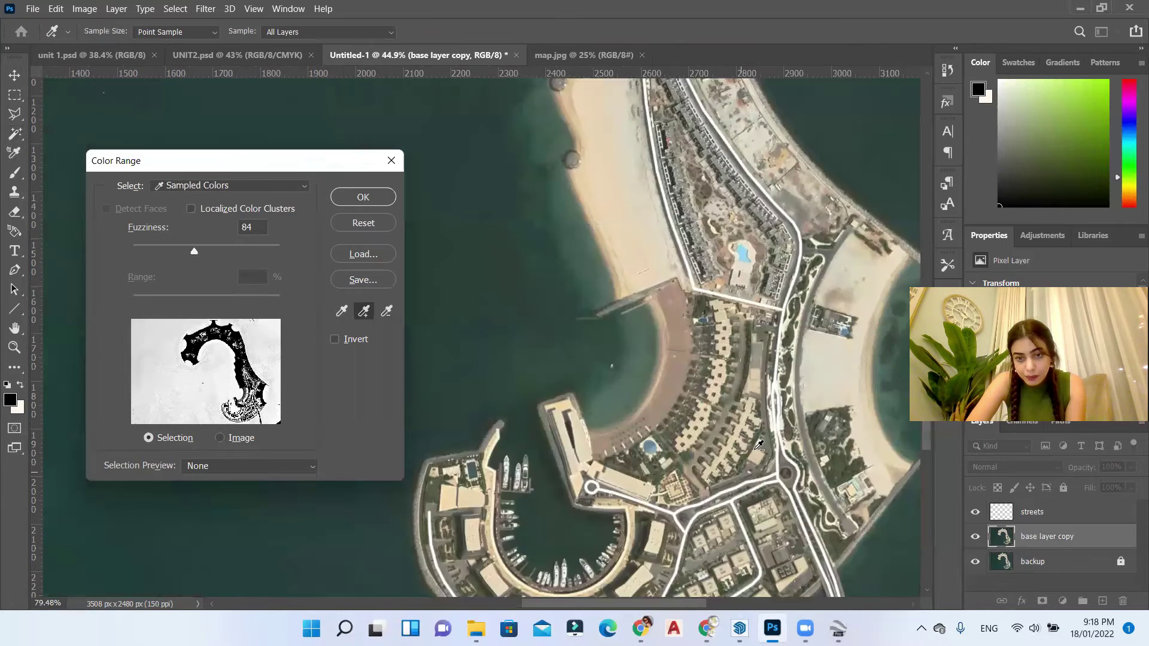
pyautogui.scroll(3, 644, 370)
pyautogui.scroll(2, 797, 417)
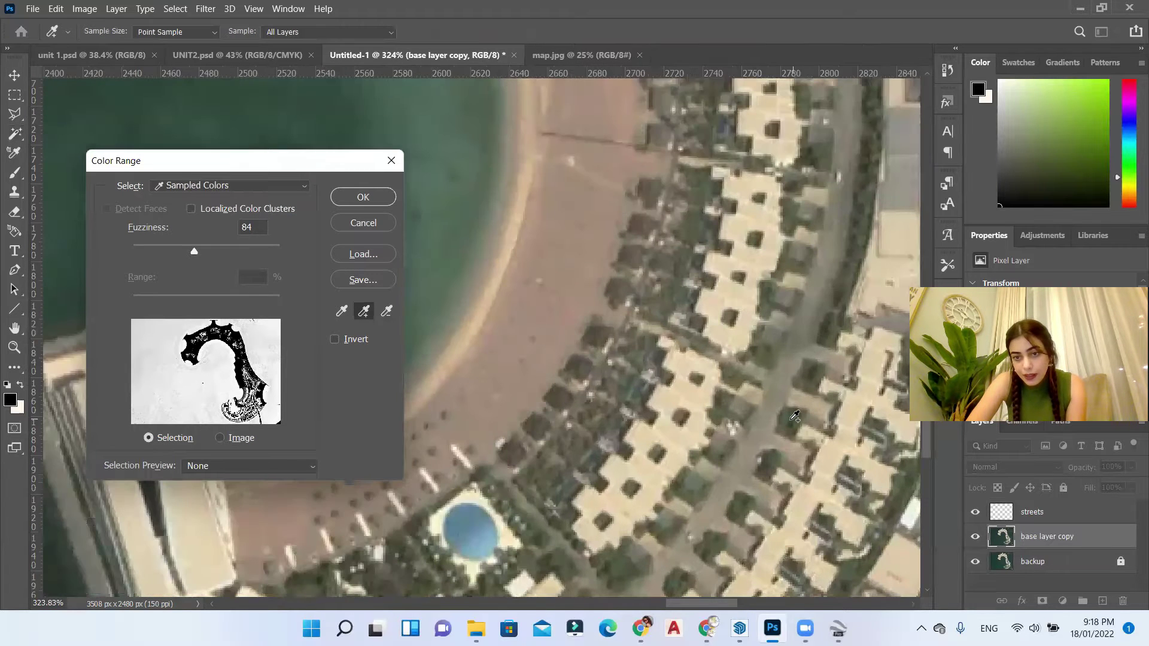
pyautogui.click(796, 416)
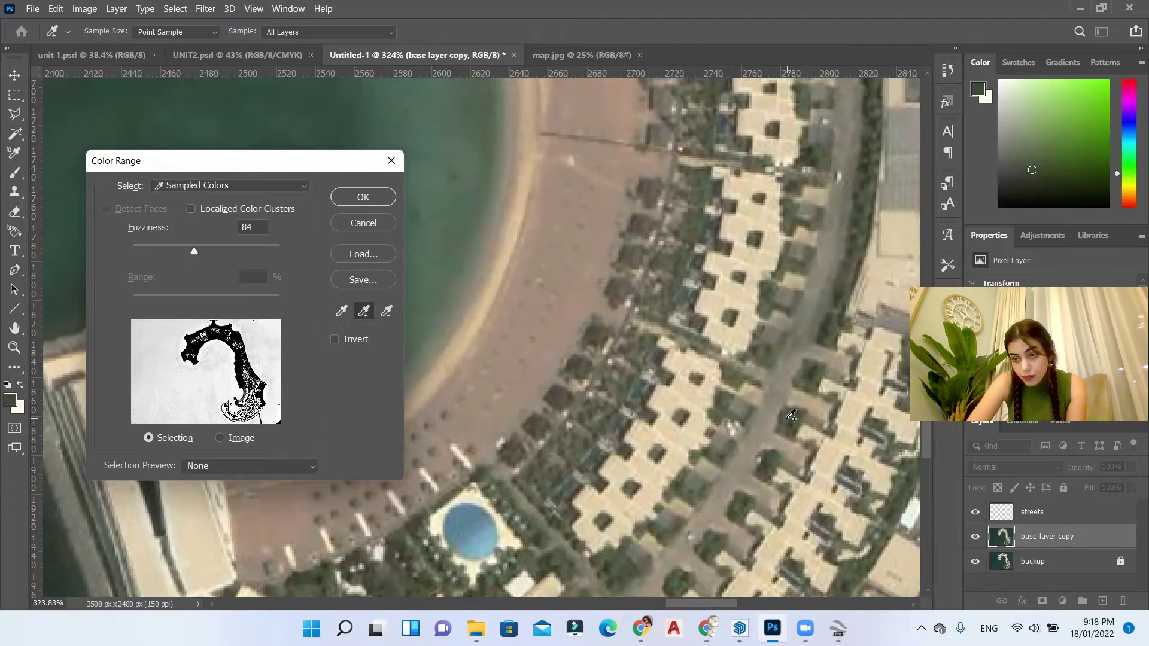
pyautogui.click(786, 427)
pyautogui.click(786, 431)
pyautogui.scroll(-2, 663, 357)
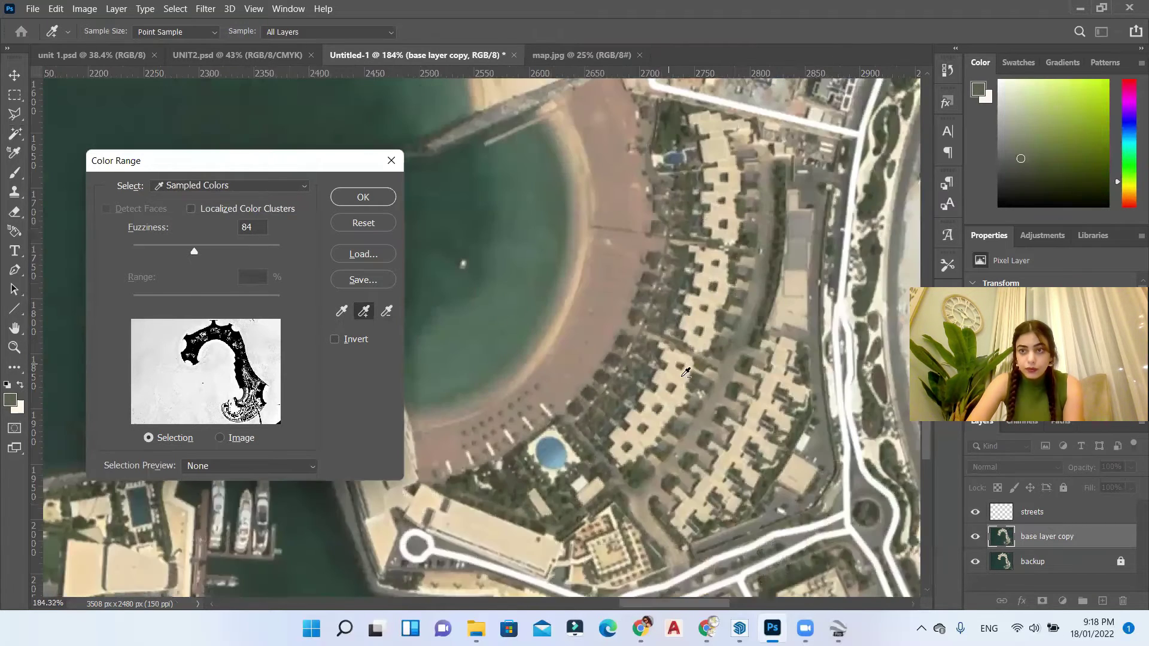
pyautogui.scroll(-3, 686, 373)
pyautogui.scroll(-3, 693, 376)
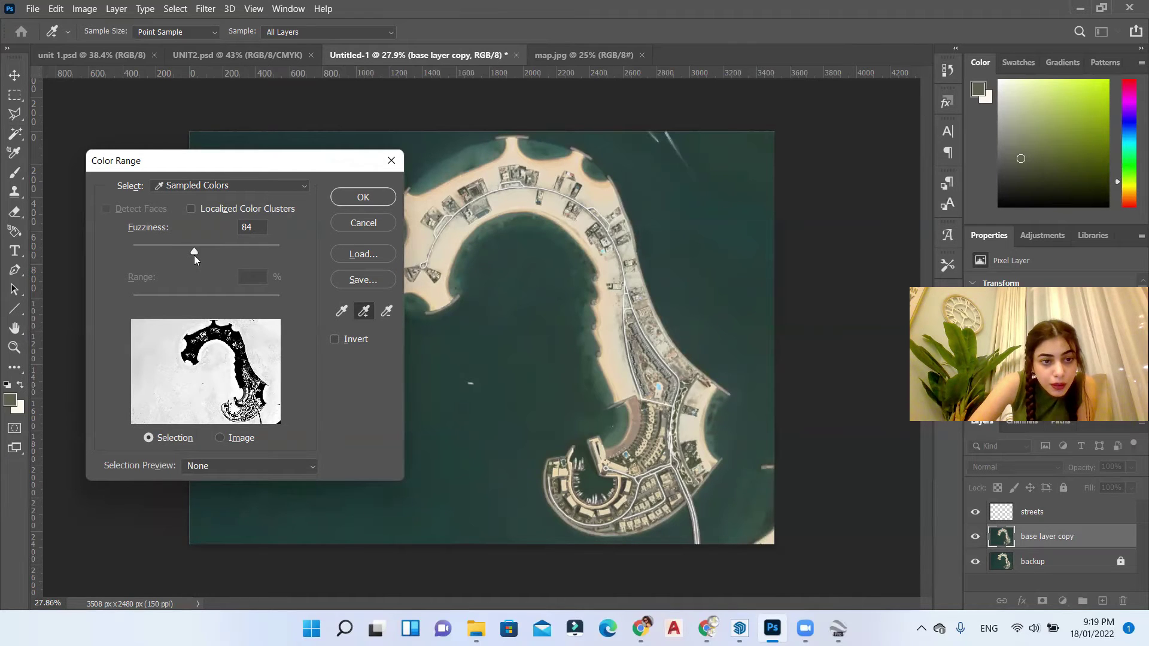
pyautogui.moveTo(194, 255); pyautogui.dragTo(155, 252)
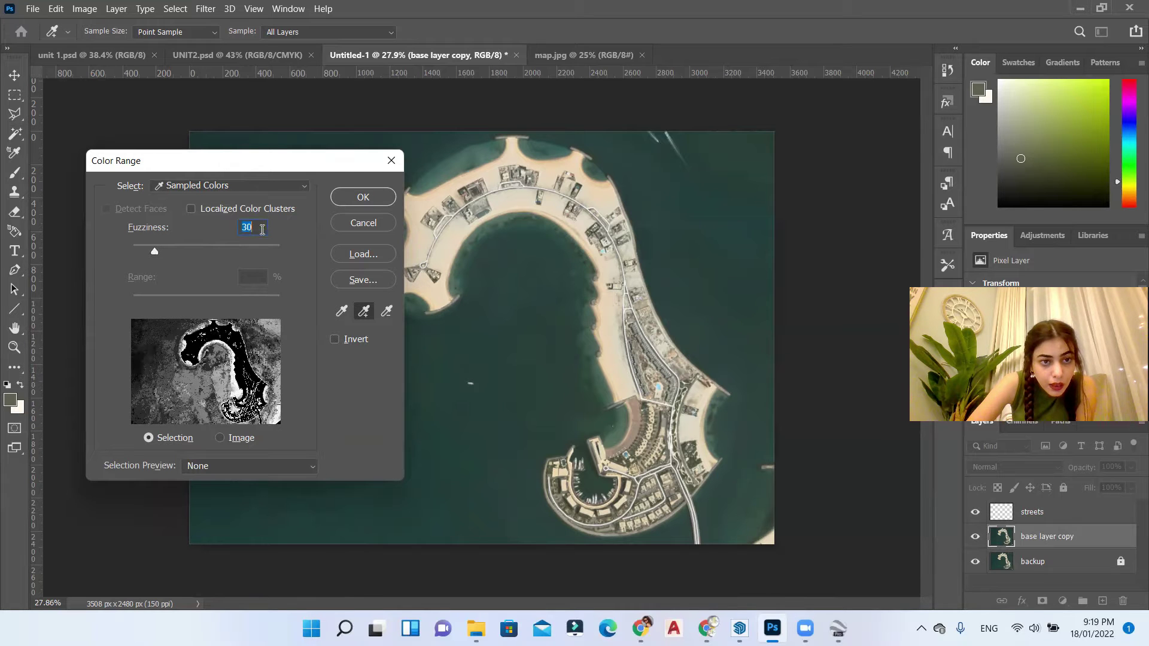
# Step: Apply the Color Range selection, then subtract the water speckles with an Alt-click of the Magic Wand
pyautogui.click(355, 198)
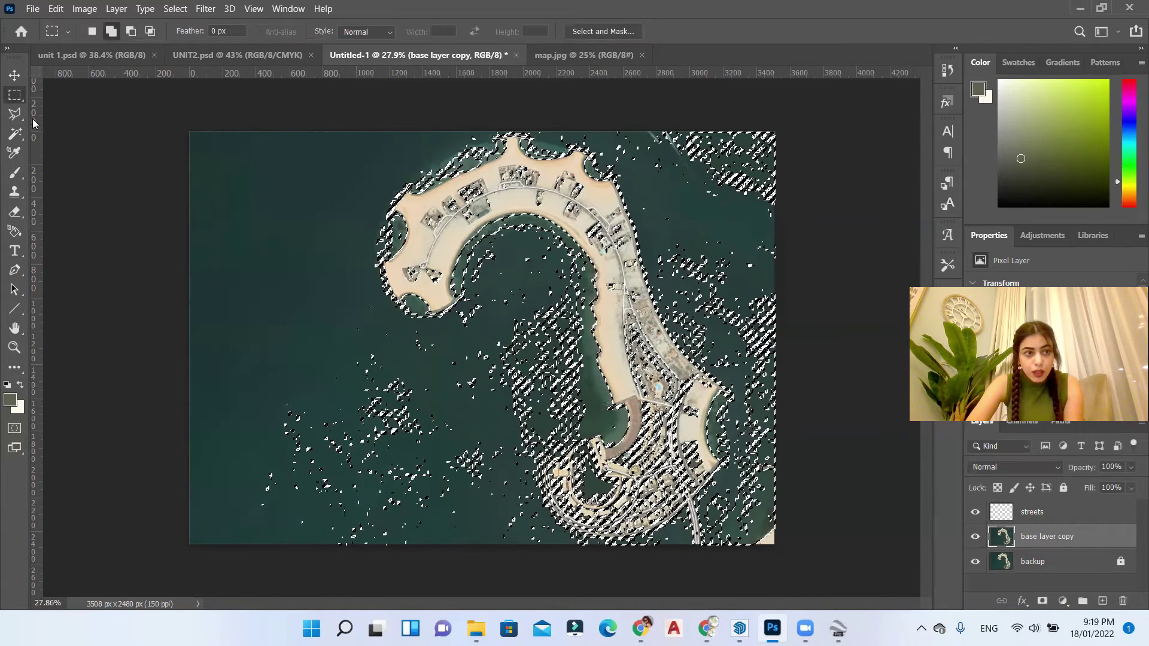
pyautogui.click(15, 132)
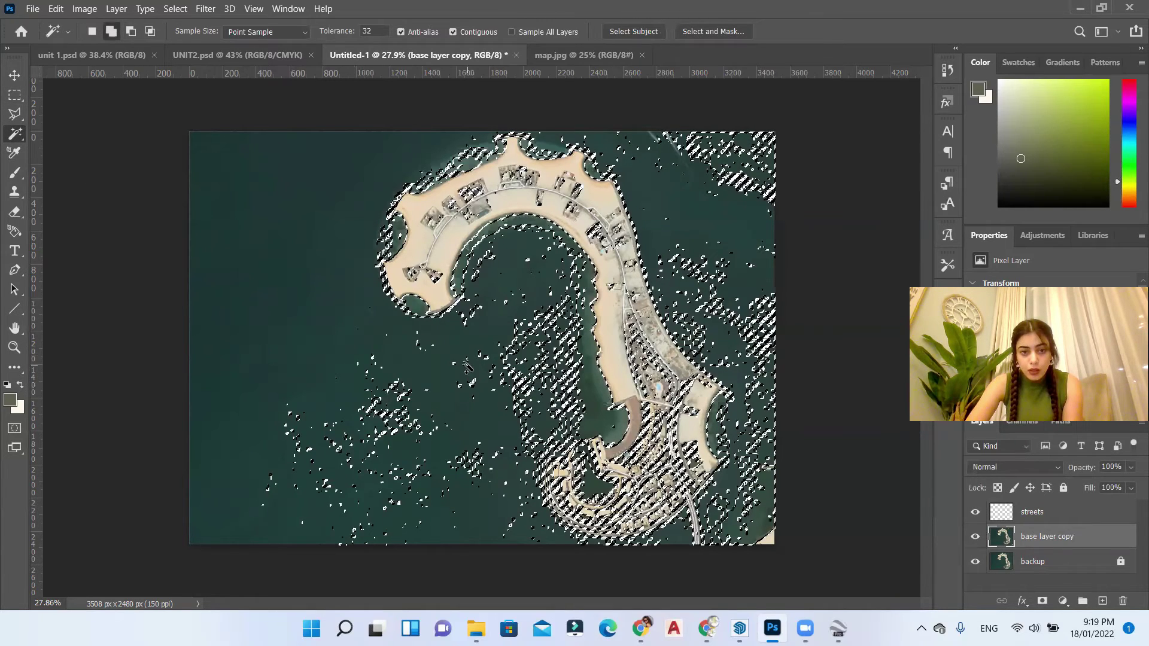
pyautogui.press('alt')
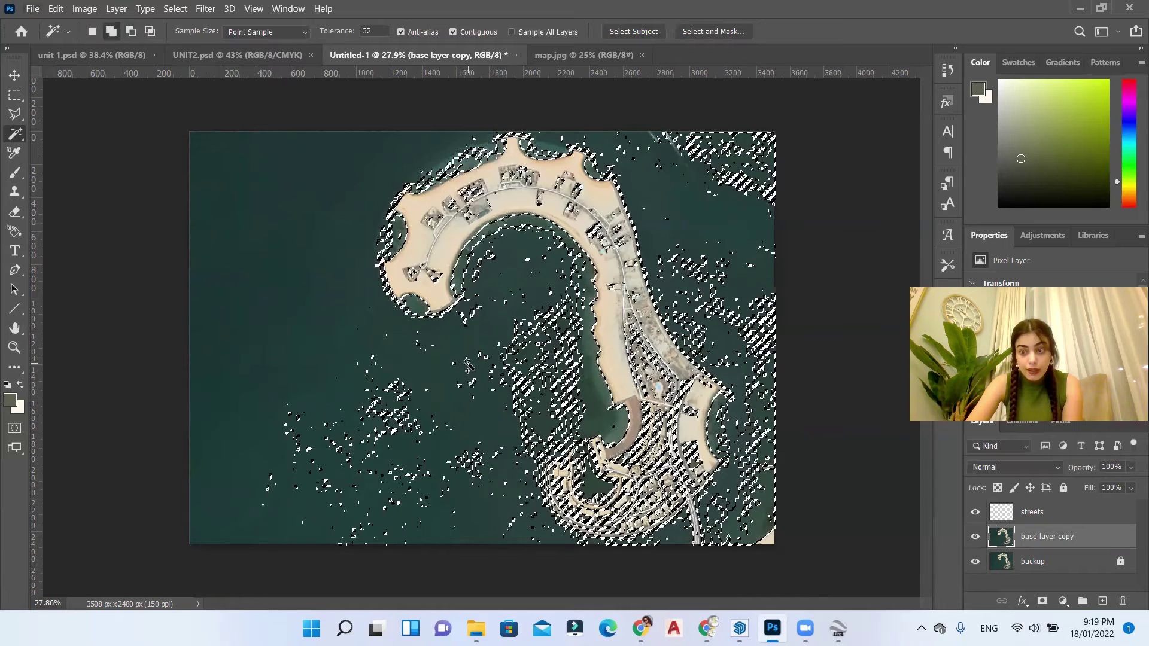
pyautogui.press('alt')
pyautogui.keyDown('alt'); pyautogui.click(525, 357); pyautogui.keyUp('alt')
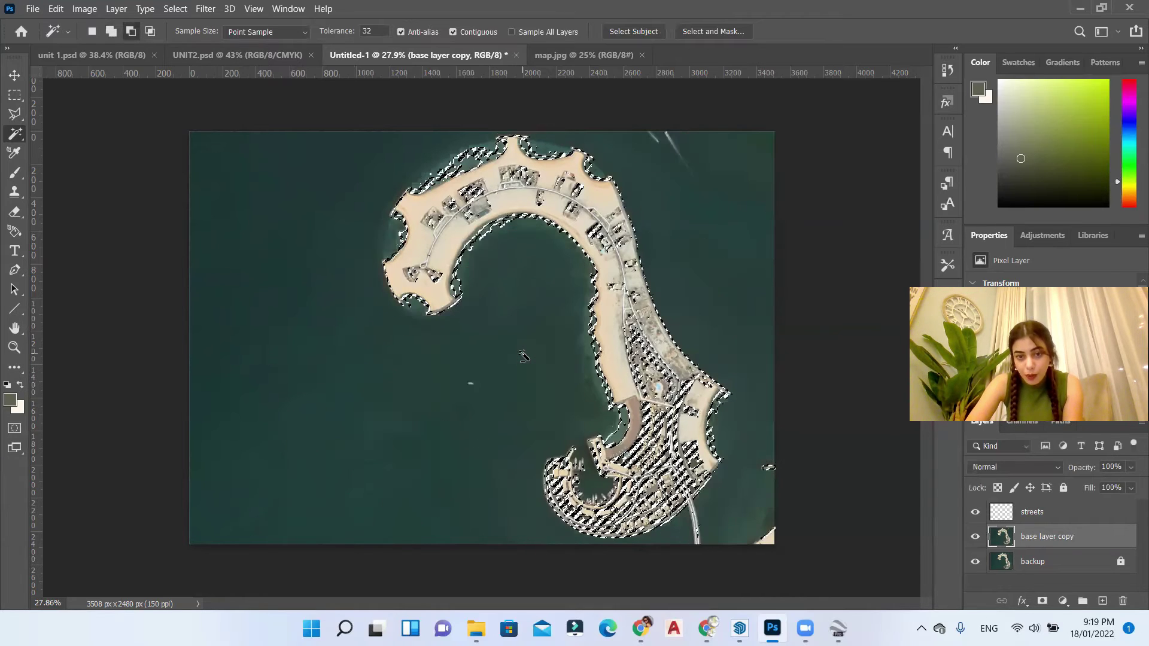
pyautogui.scroll(2, 396, 145)
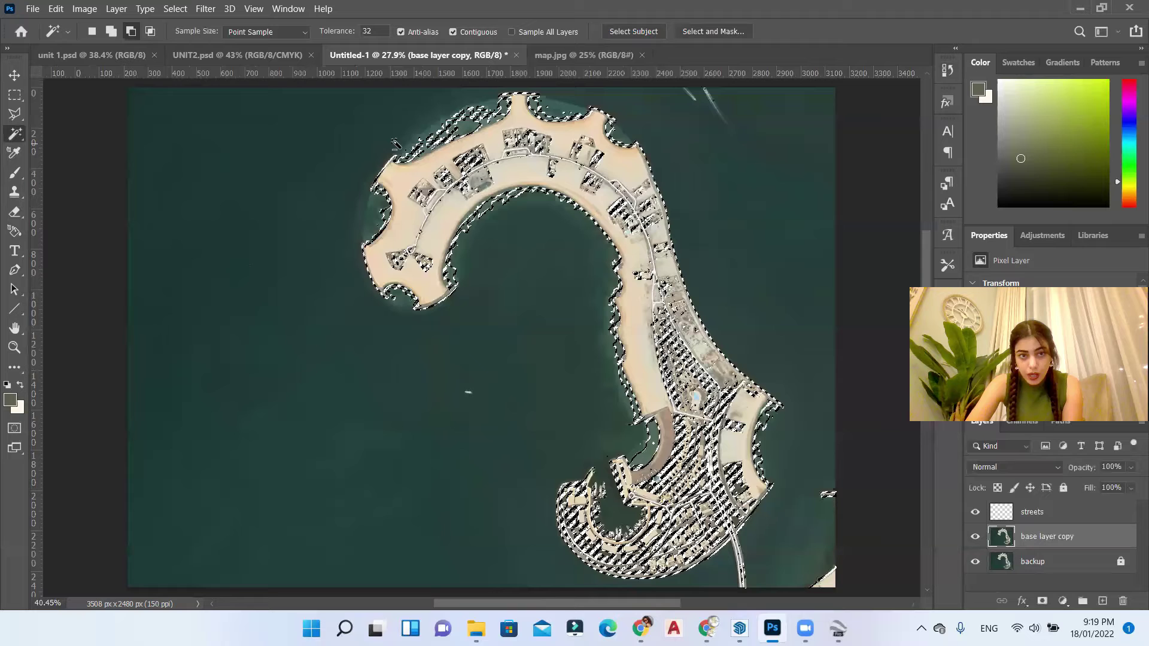
pyautogui.scroll(4, 421, 153)
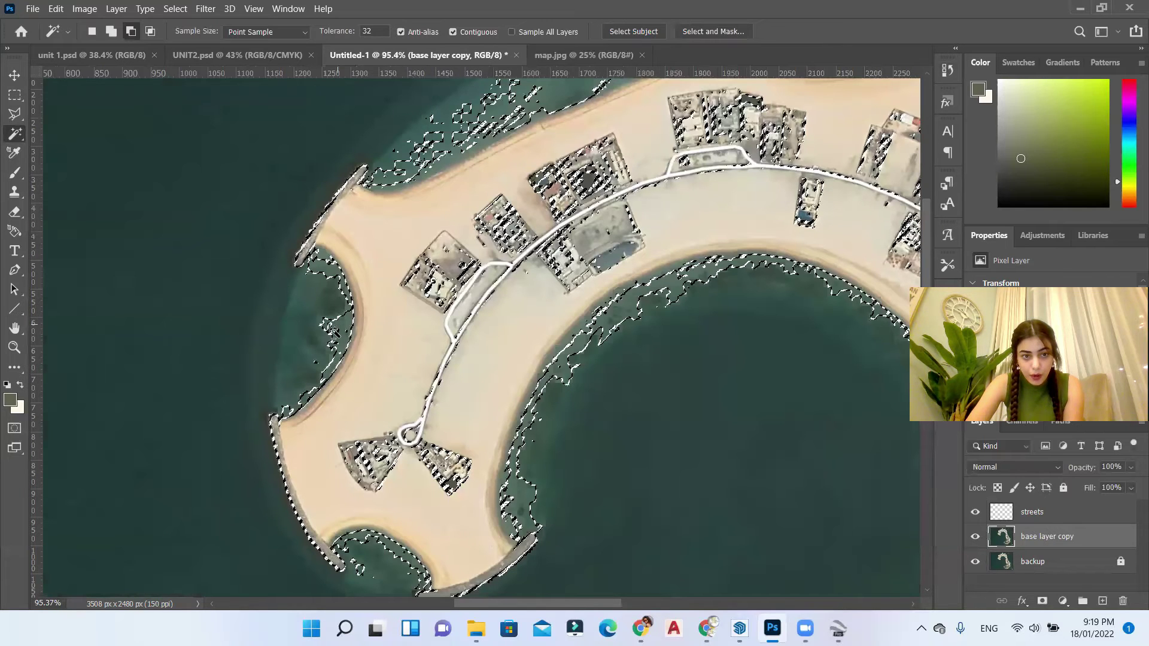
pyautogui.scroll(-3, 333, 332)
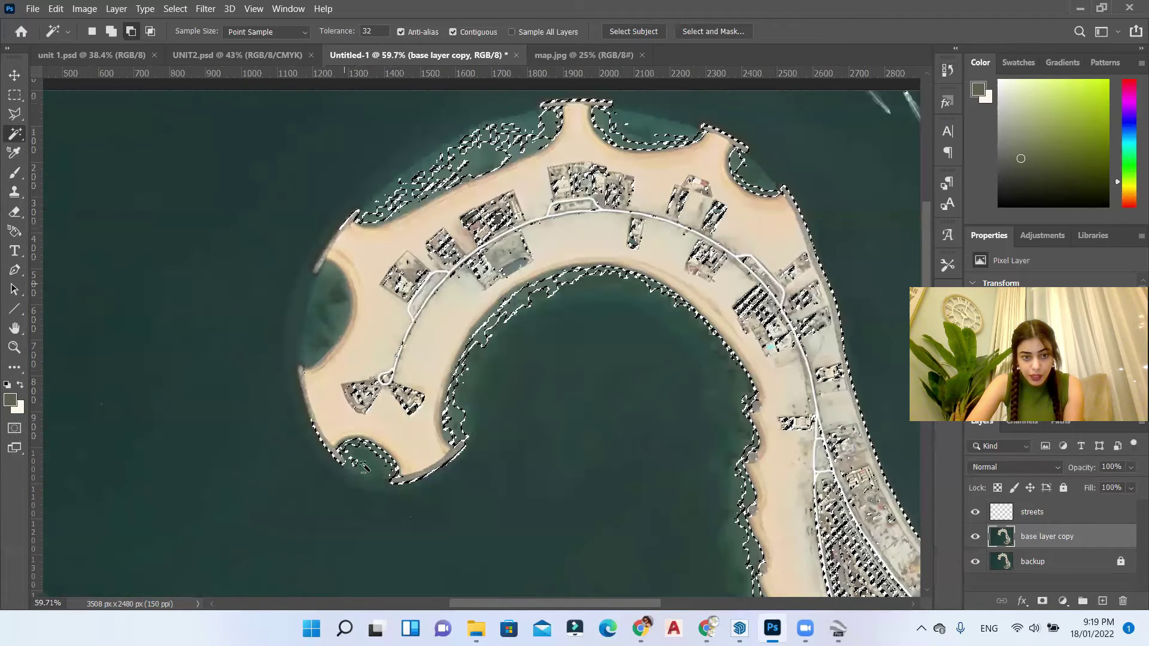
pyautogui.scroll(4, 364, 470)
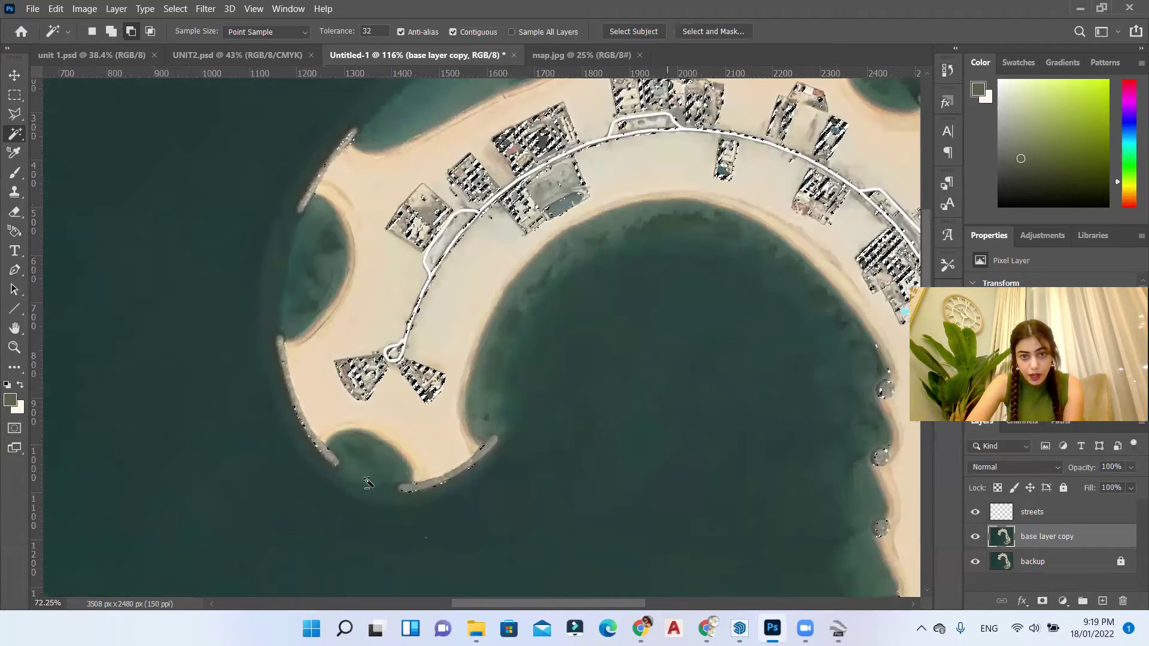
pyautogui.scroll(-3, 557, 359)
pyautogui.scroll(-2, 551, 205)
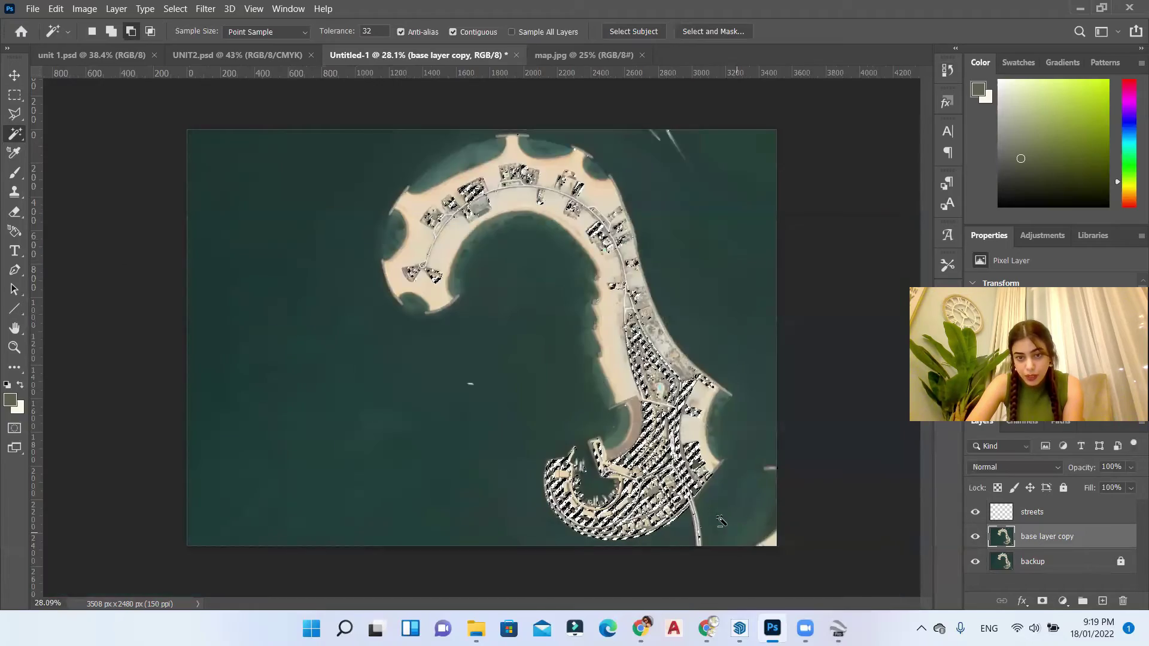
pyautogui.scroll(2, 713, 428)
pyautogui.scroll(5, 529, 359)
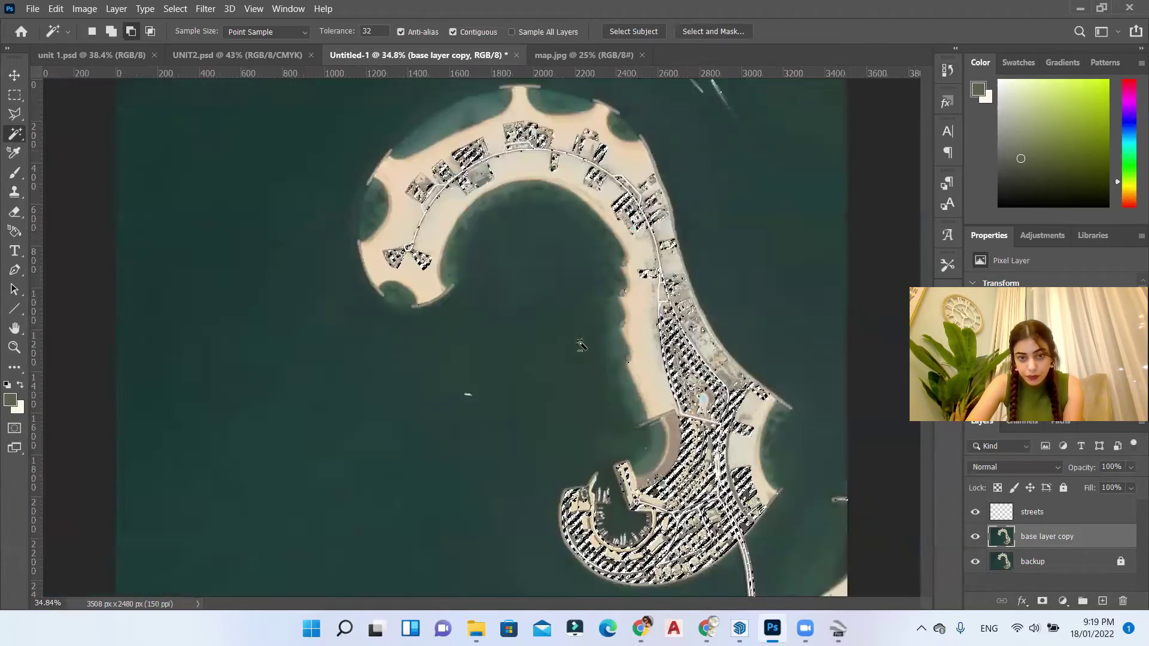
pyautogui.scroll(-5, 505, 293)
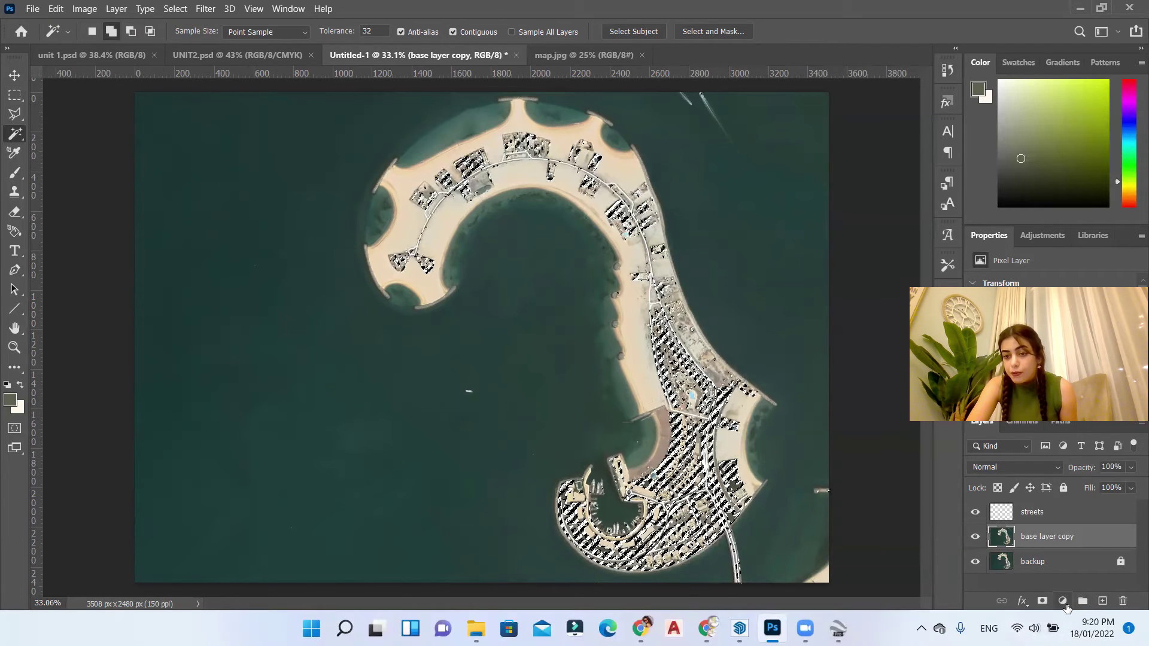
# Step: Add a layer mask from the plot selection and name the layer 'greenary'
pyautogui.click(1042, 601)
pyautogui.doubleClick(1065, 536)
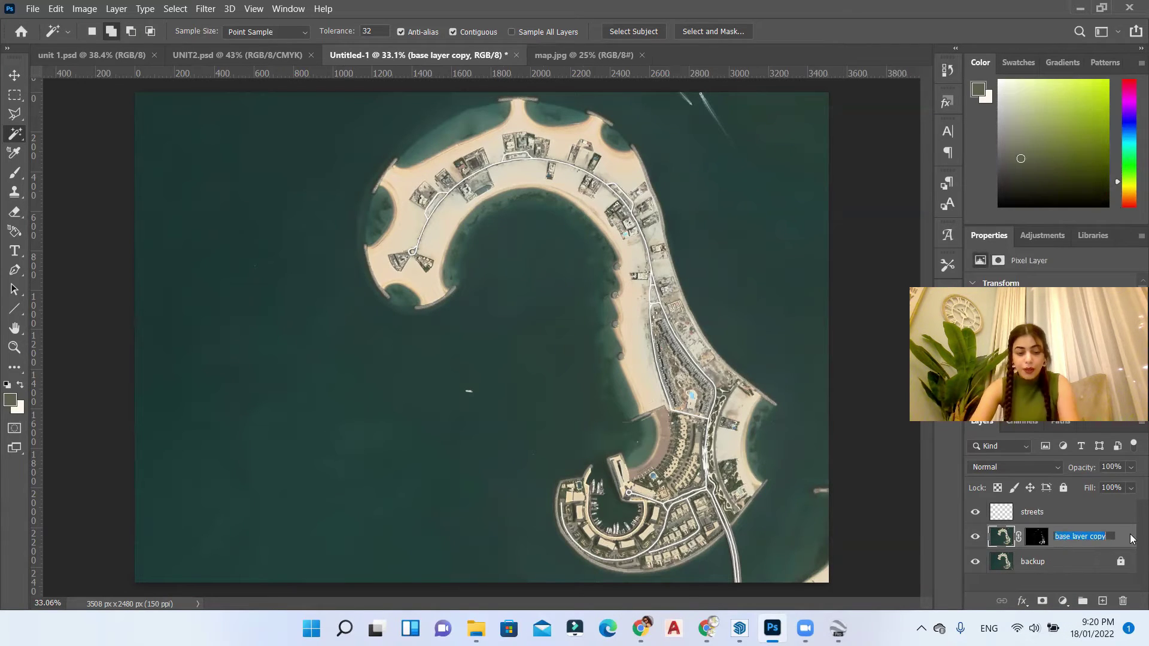
pyautogui.write('d')
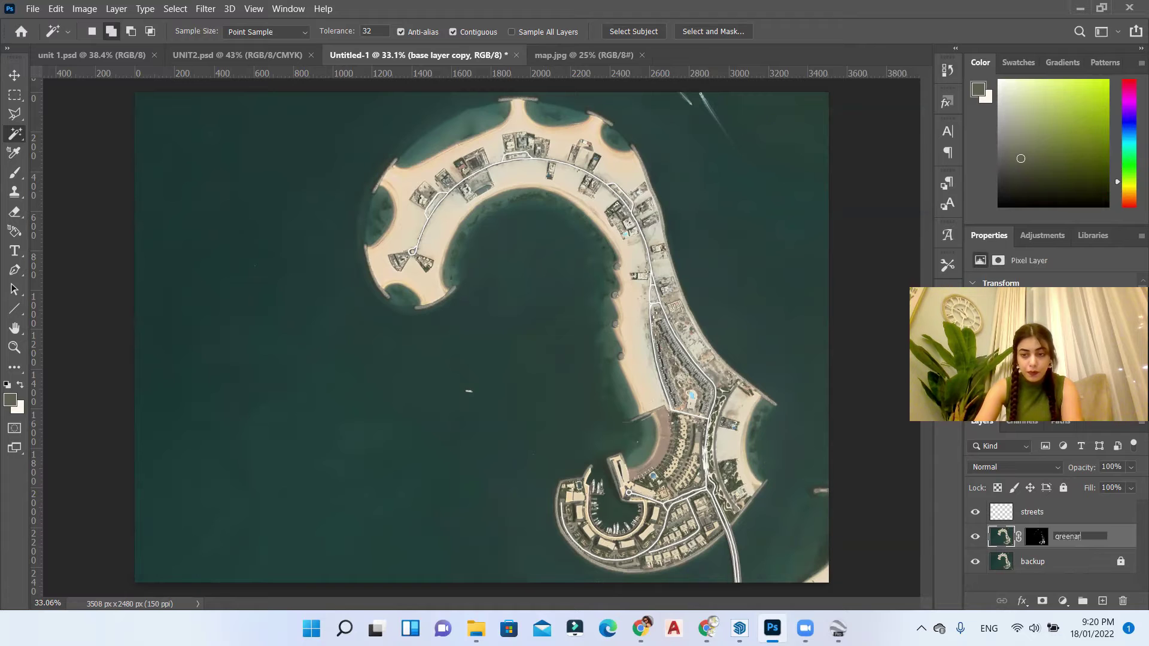
pyautogui.write('reenary')
pyautogui.press('Return')
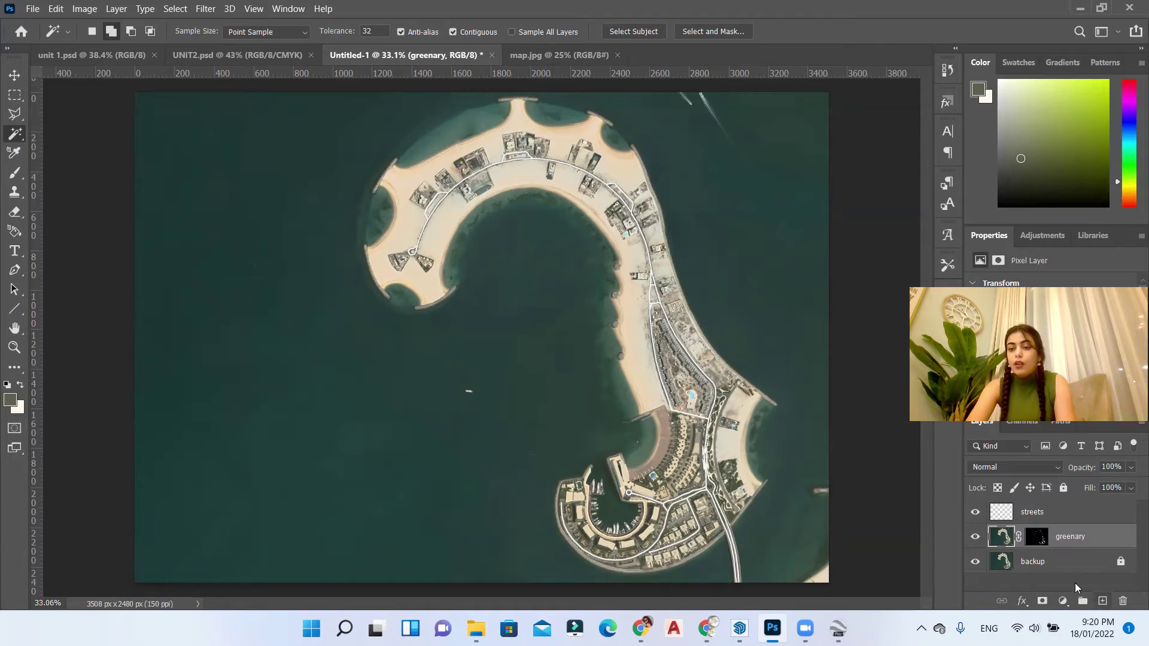
# Step: Duplicate the backup layer and rename the copy 'base layer'
pyautogui.click(1059, 566)
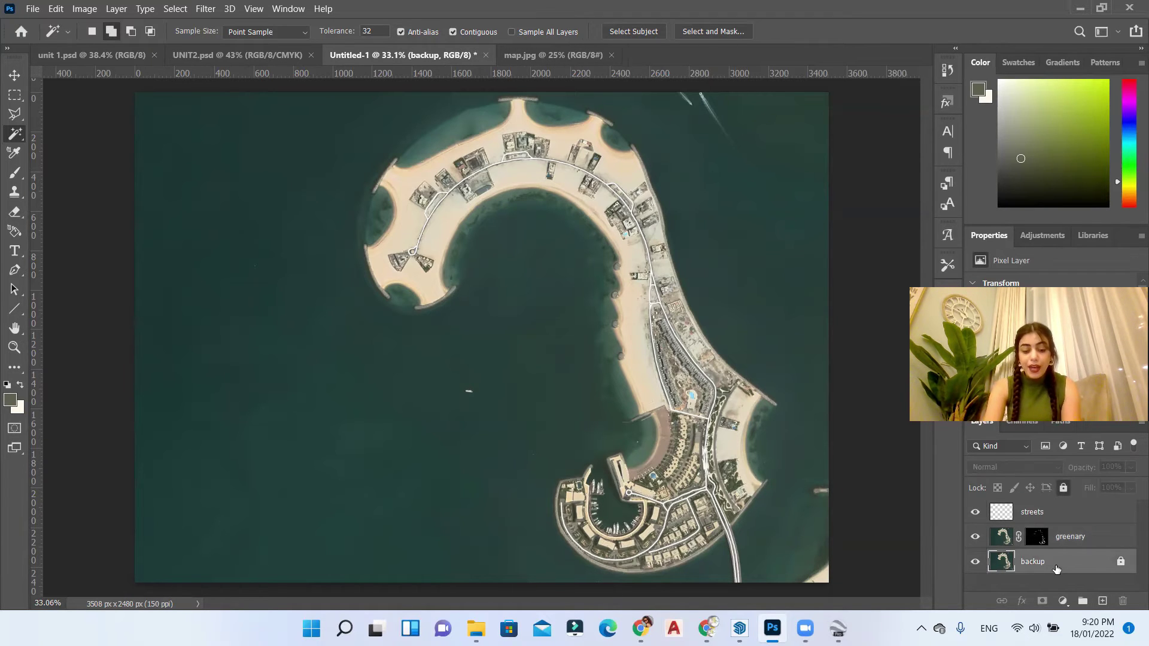
pyautogui.hotkey('ctrl', 'j')
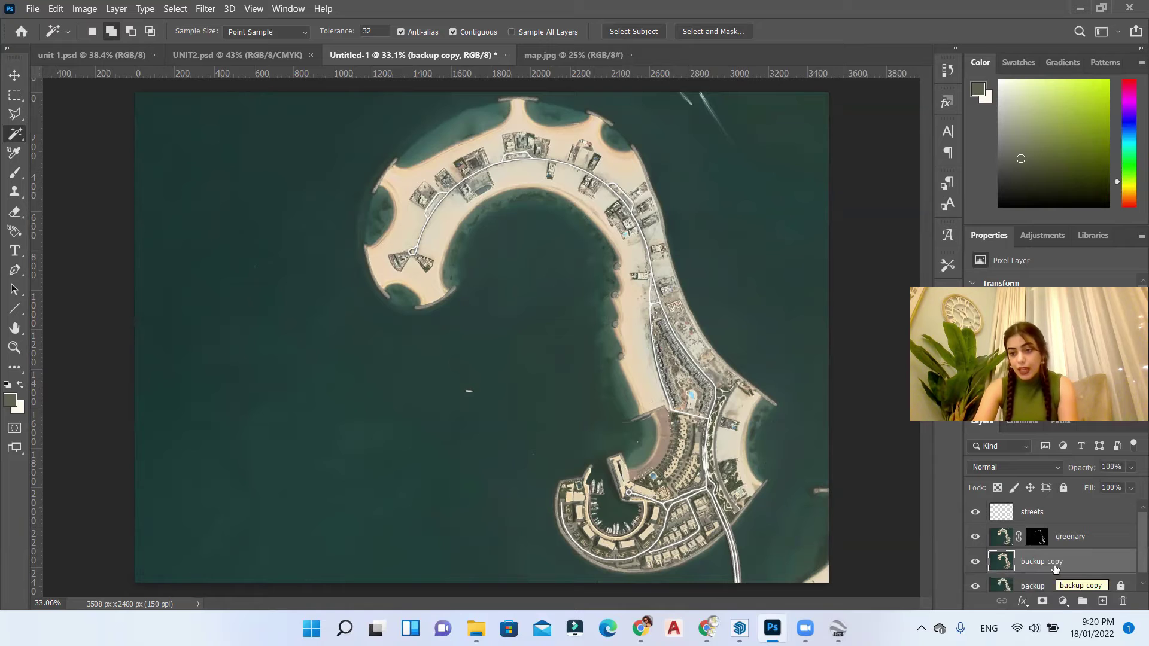
pyautogui.doubleClick(1042, 562)
pyautogui.write('b')
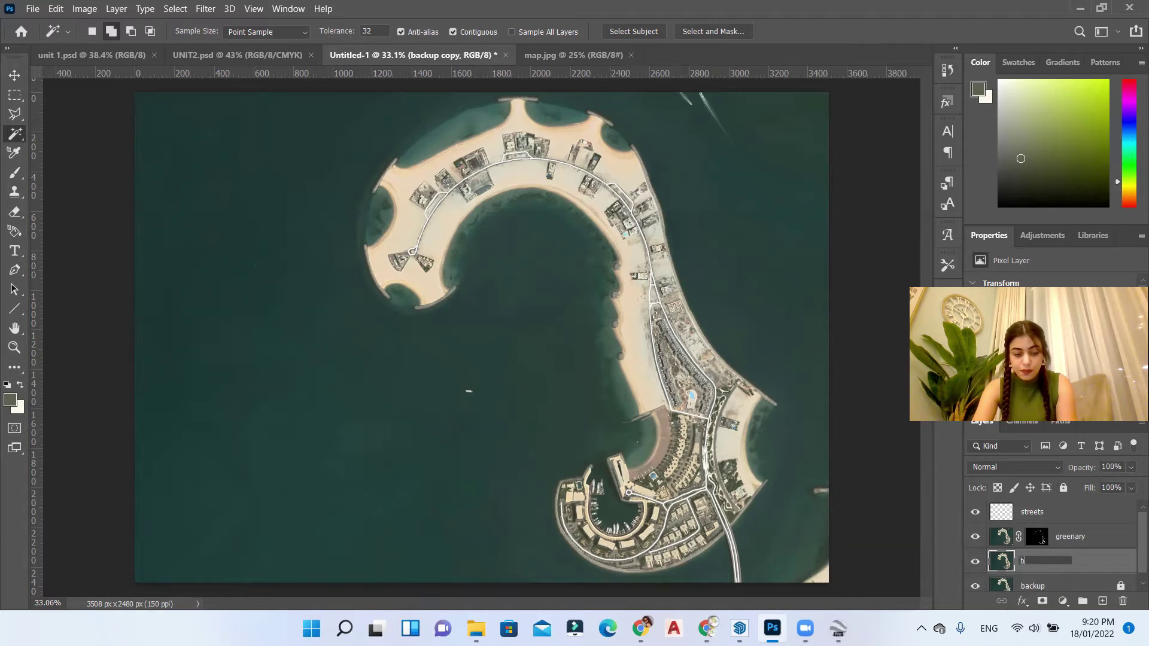
pyautogui.write('ase')
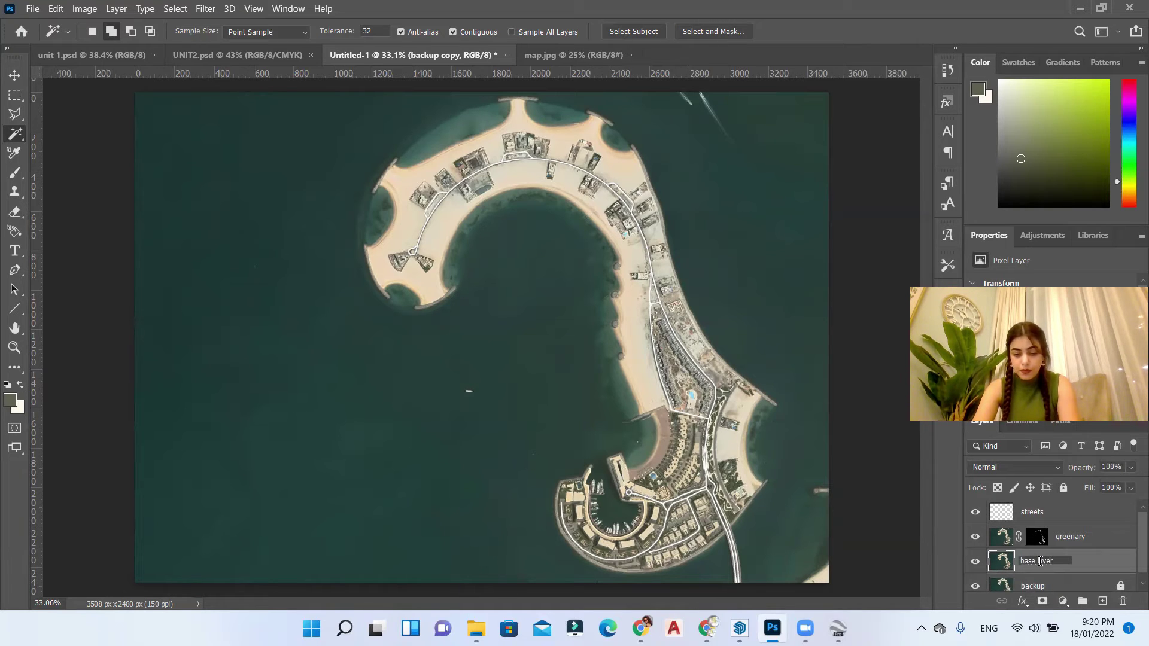
pyautogui.write(' layer')
pyautogui.press('Return')
pyautogui.scroll(-1, 1068, 569)
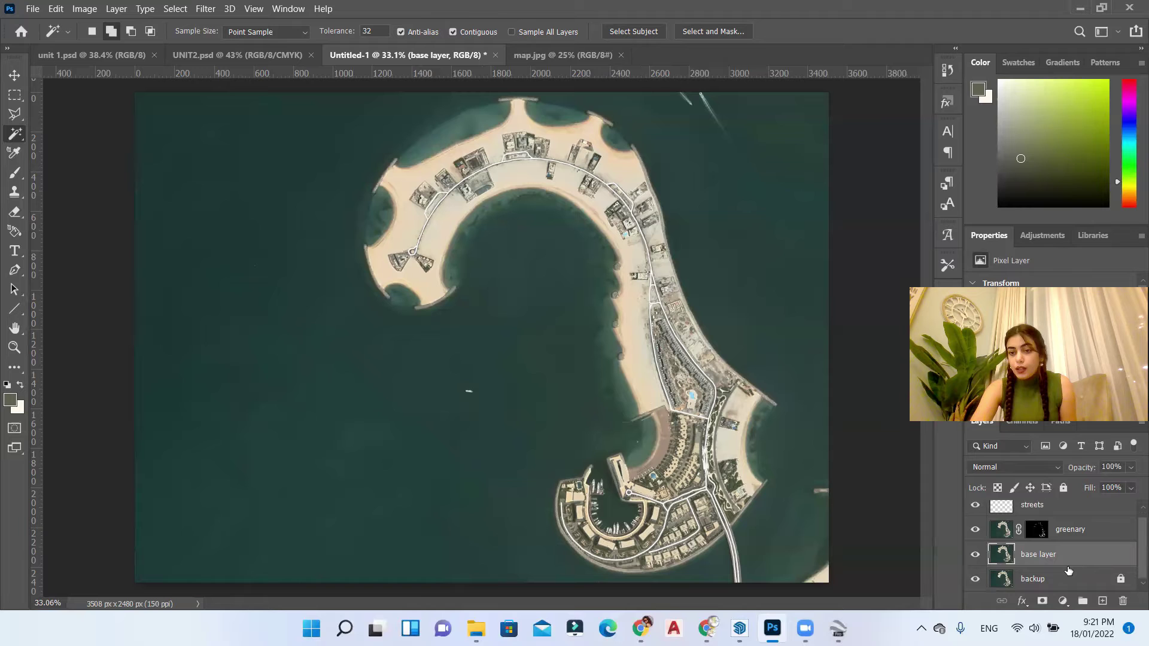
pyautogui.rightClick(1039, 556)
pyautogui.click(1069, 556)
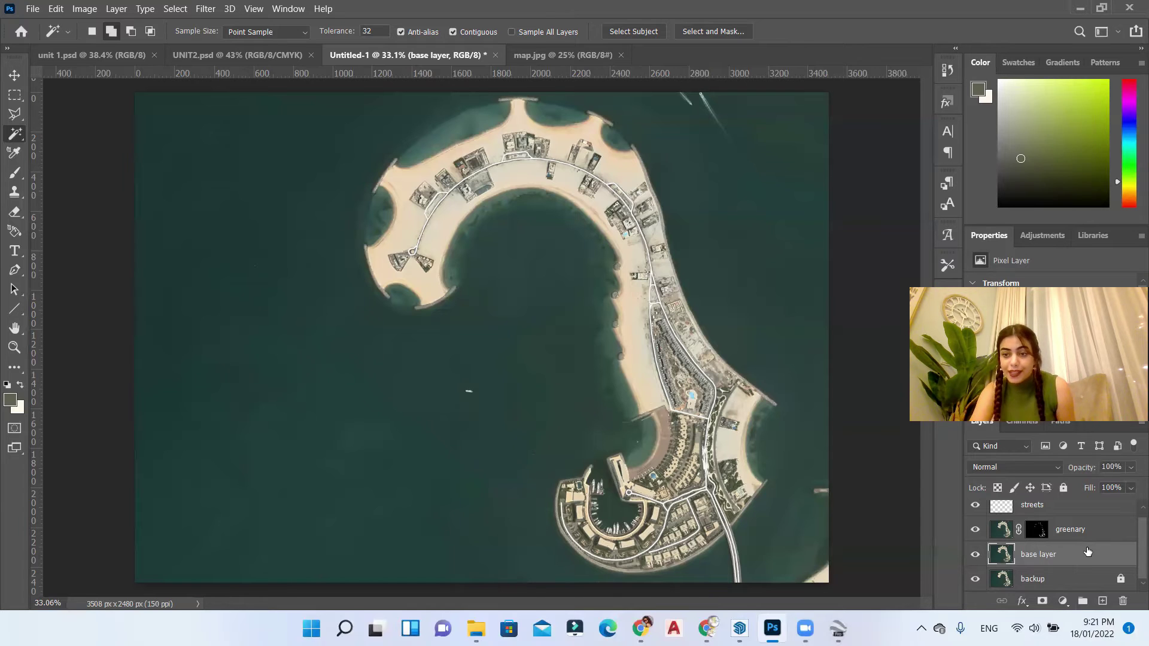
# Step: Add a Hue/Saturation adjustment layer and drag Saturation down to -100
pyautogui.click(1063, 601)
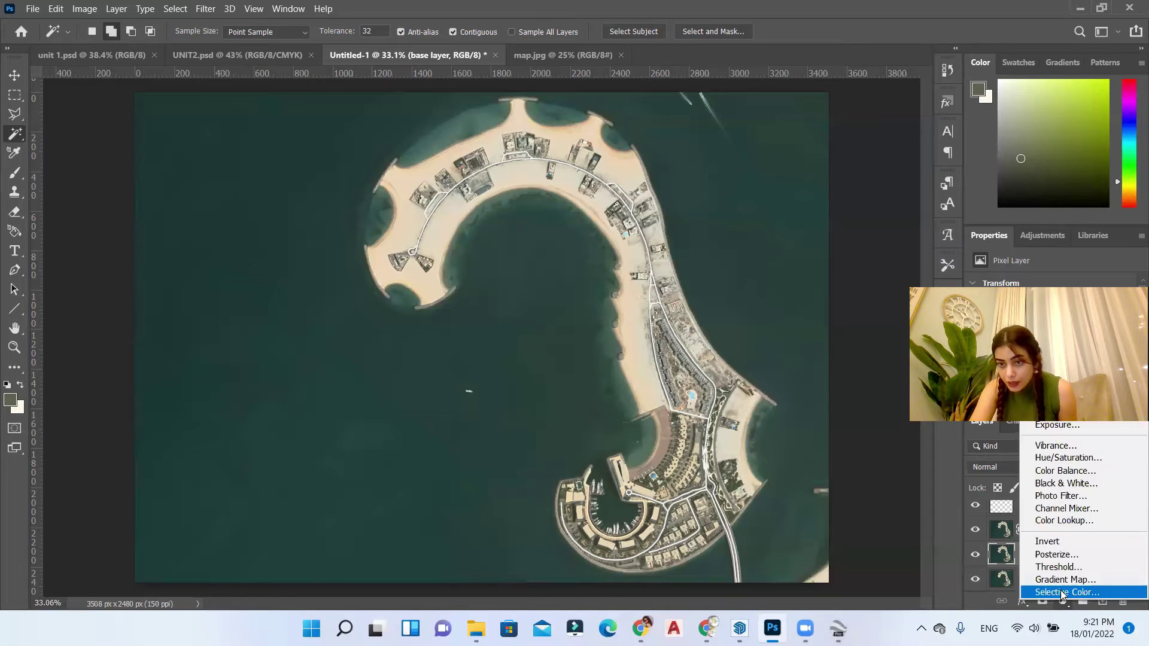
pyautogui.click(1106, 458)
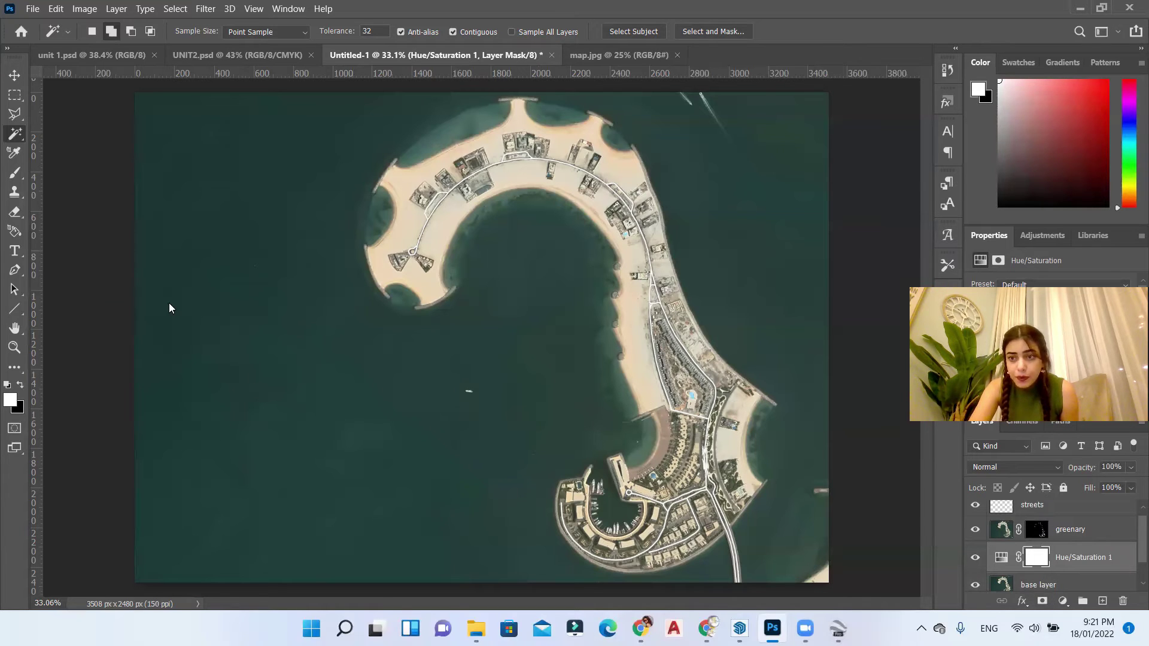
pyautogui.moveTo(1068, 375); pyautogui.dragTo(945, 376)
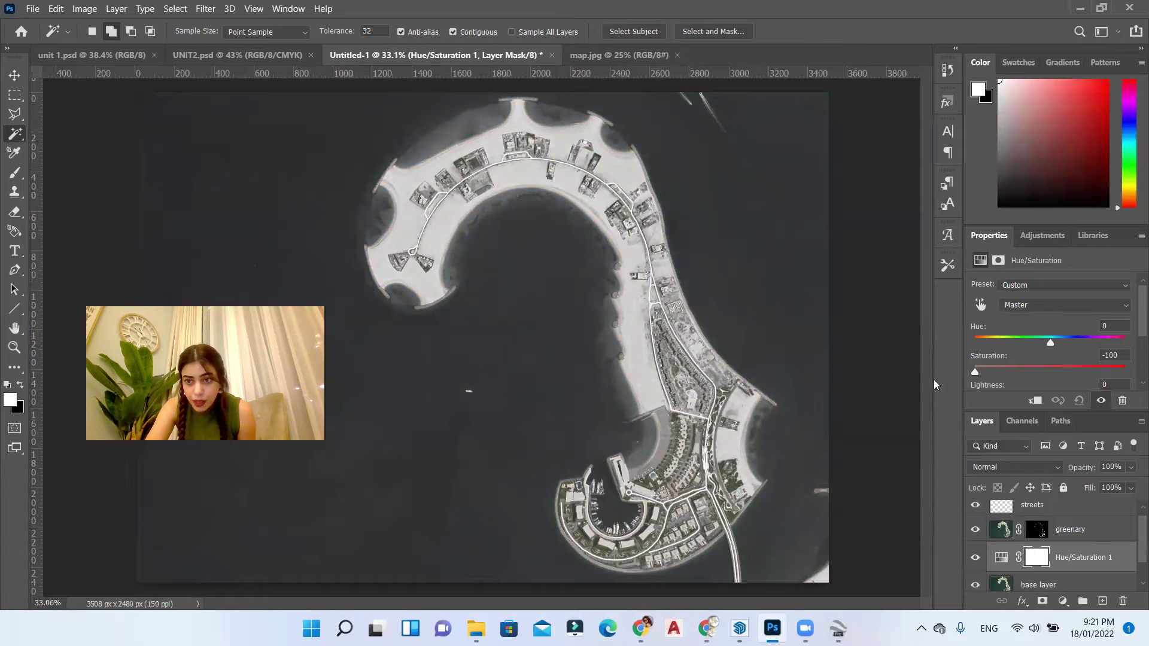
pyautogui.moveTo(989, 390); pyautogui.dragTo(933, 409)
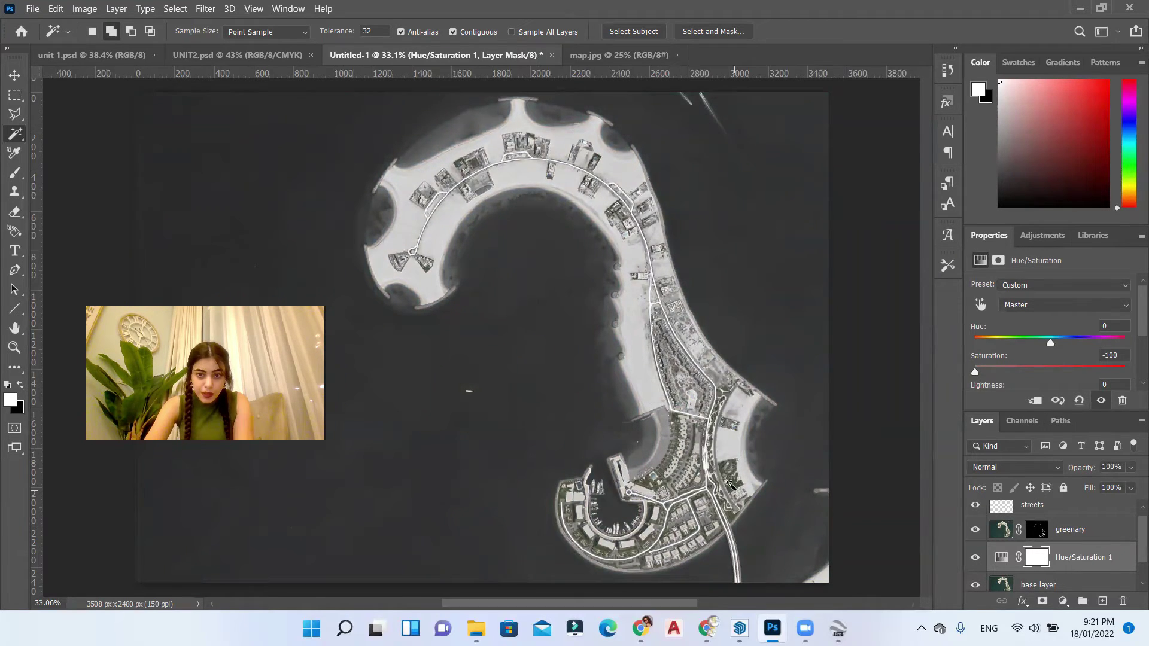
pyautogui.scroll(3, 730, 483)
pyautogui.scroll(-2, 730, 484)
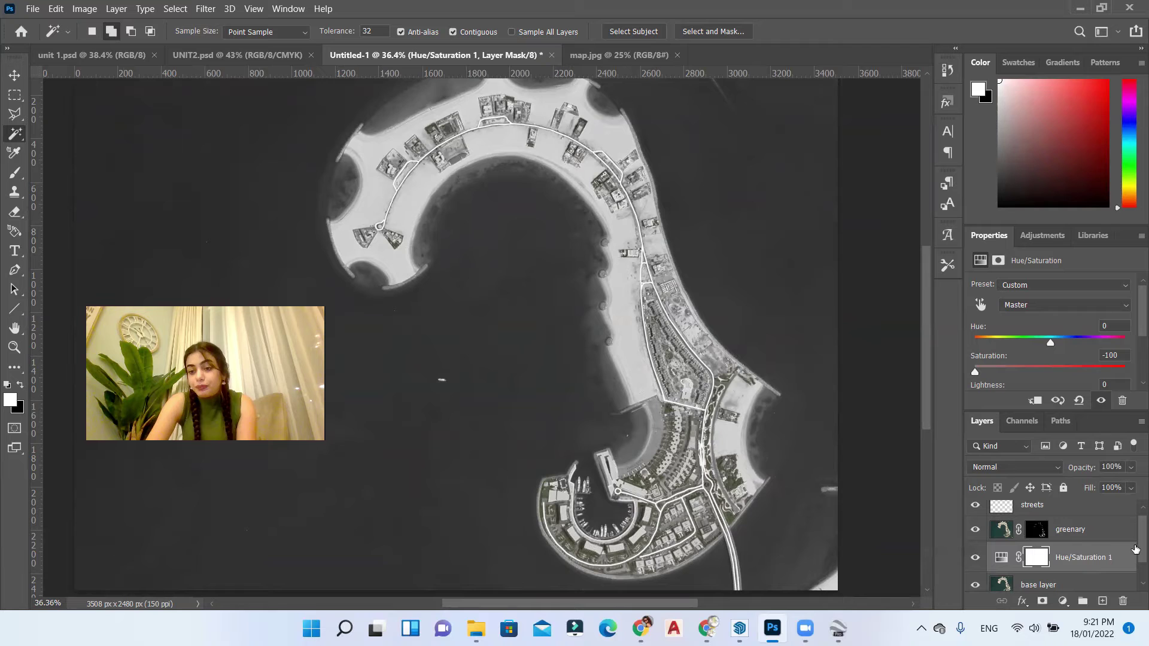
# Step: Add Hue/Saturation 2 above greenary, clip it to greenary, and shift its Hue to +39
pyautogui.click(1097, 536)
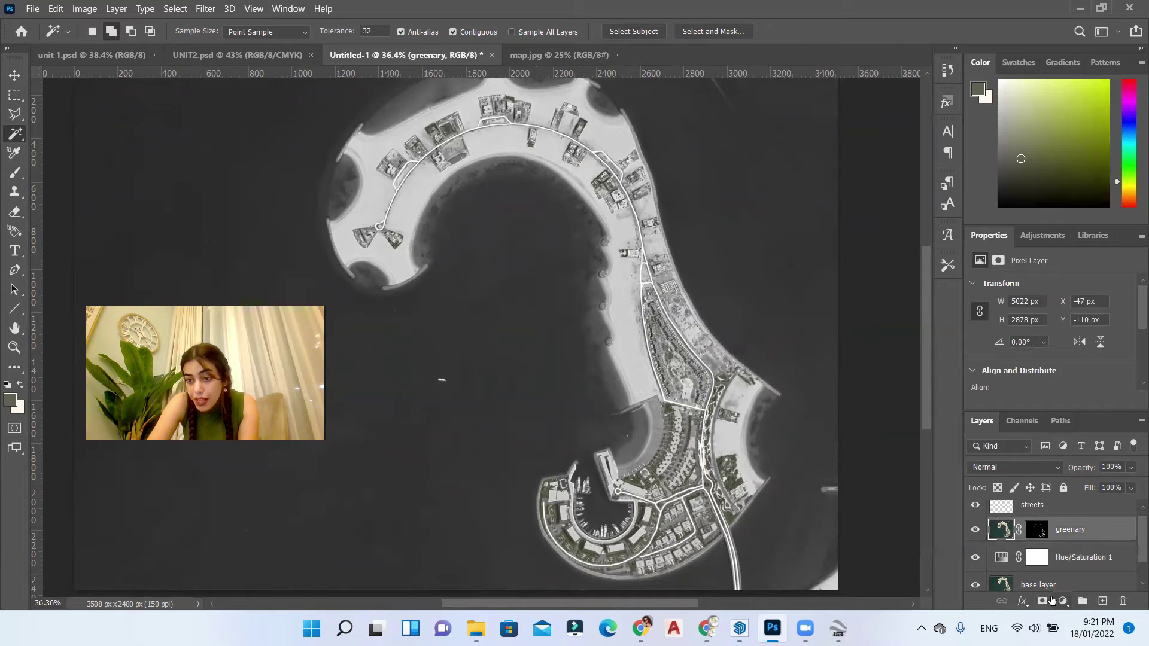
pyautogui.click(1057, 602)
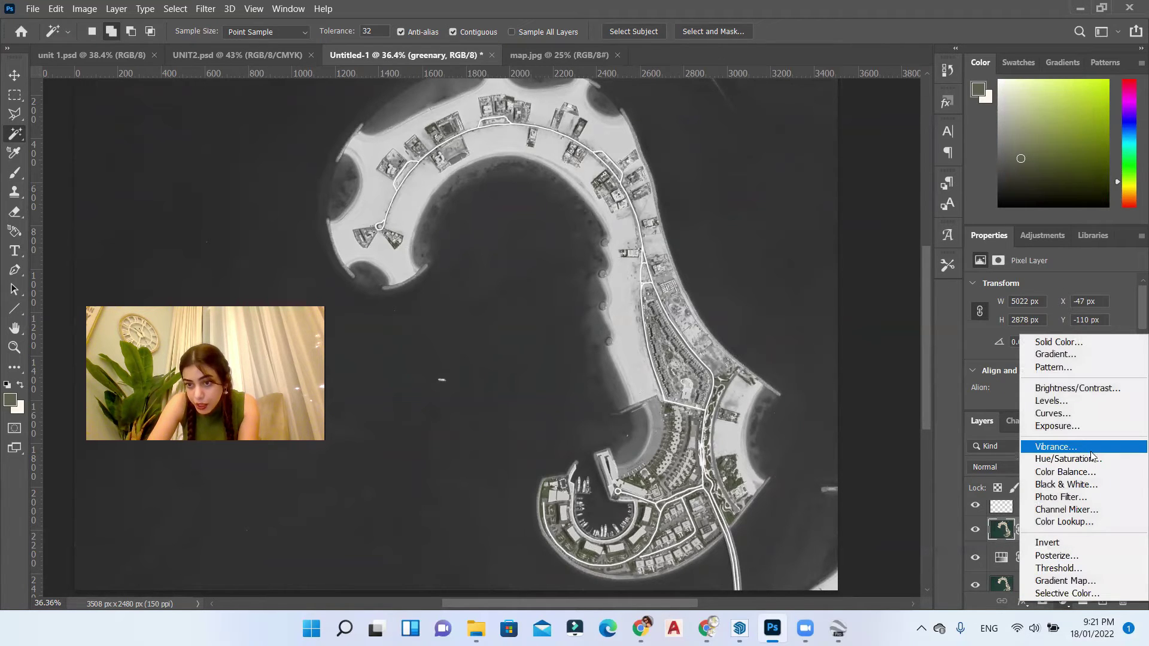
pyautogui.click(1068, 459)
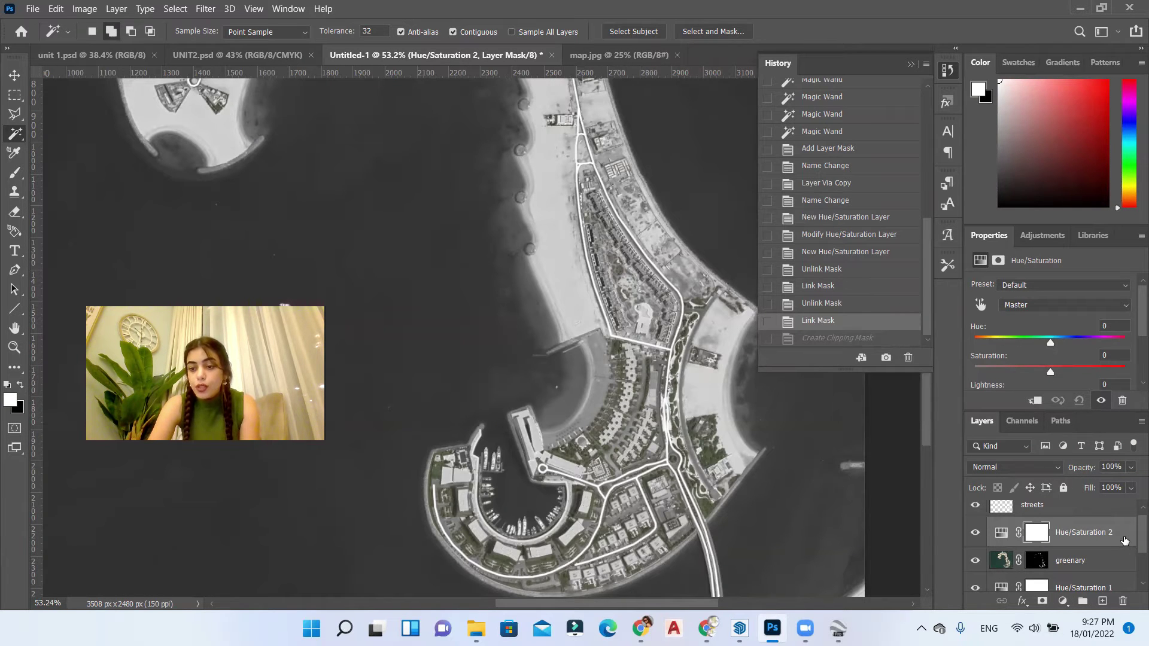
pyautogui.rightClick(1124, 535)
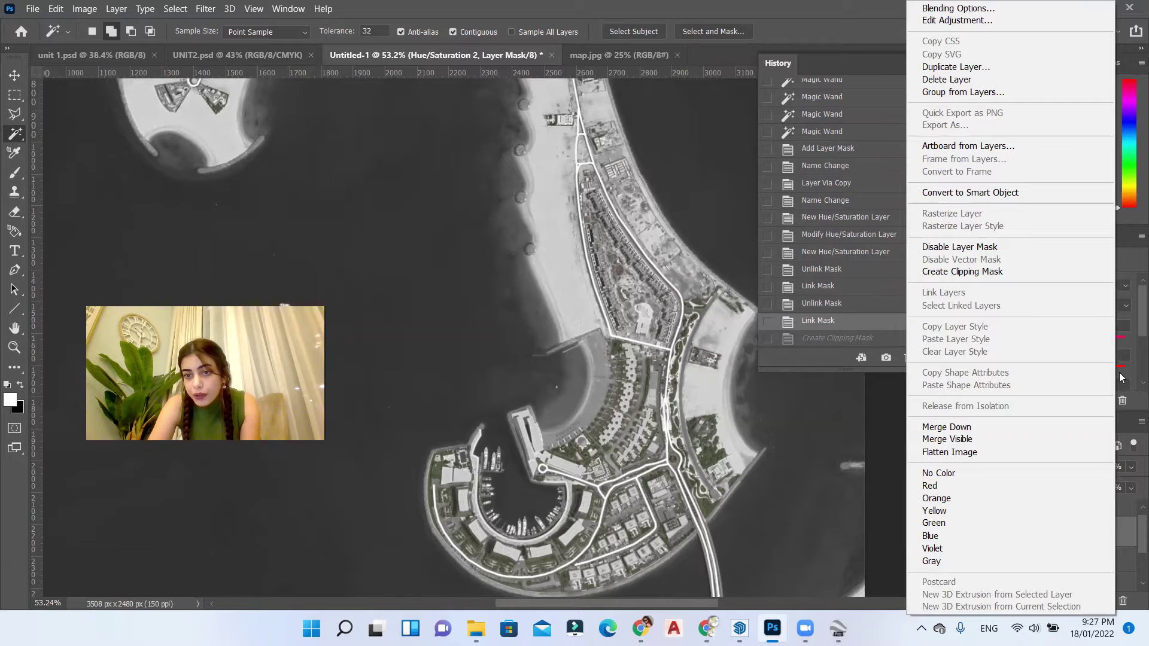
pyautogui.click(963, 271)
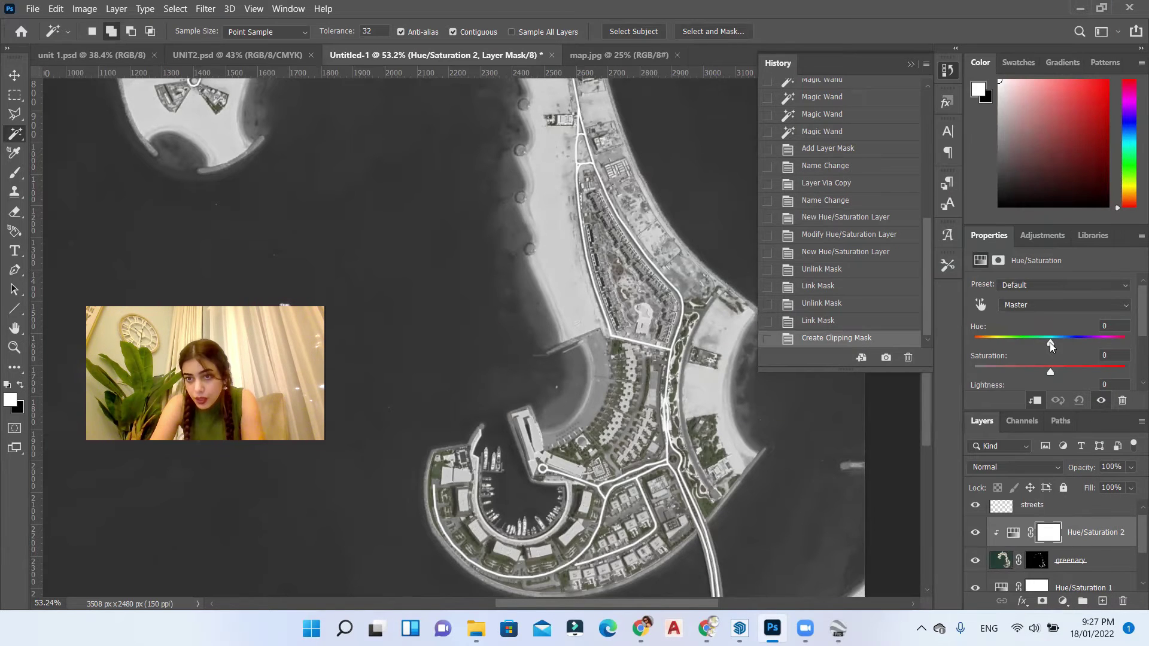
pyautogui.moveTo(1050, 342); pyautogui.dragTo(1027, 341)
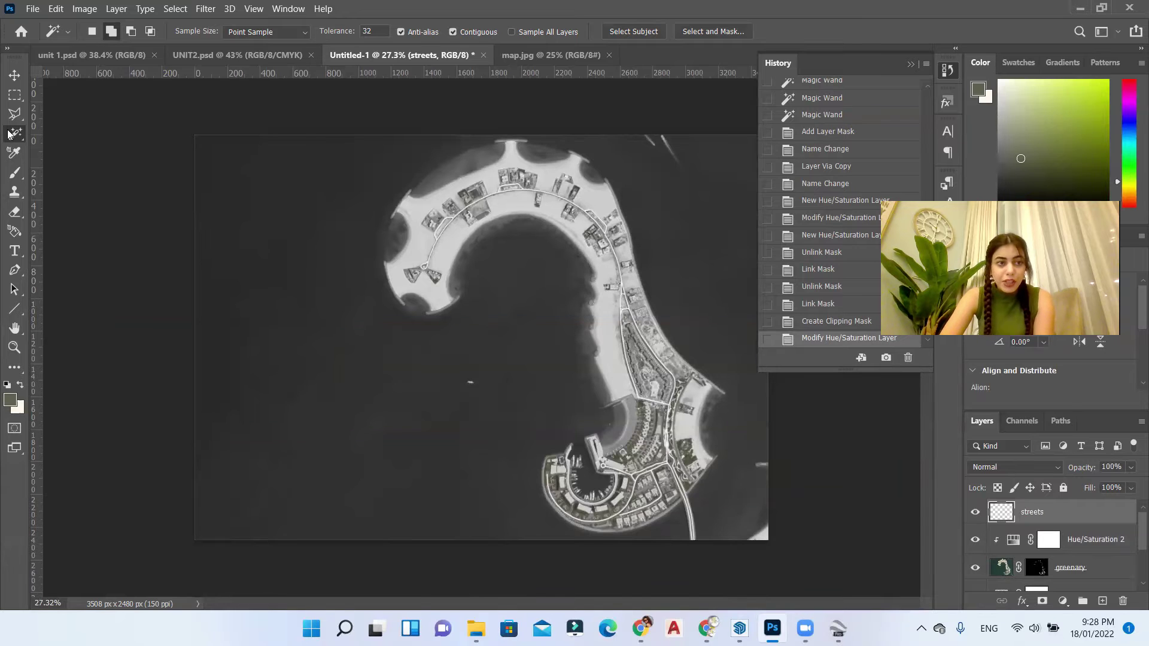
# Step: Select the dark sea around the island on the base layer with the Magic Wand
pyautogui.scroll(-3, 1042, 532)
pyautogui.click(1045, 554)
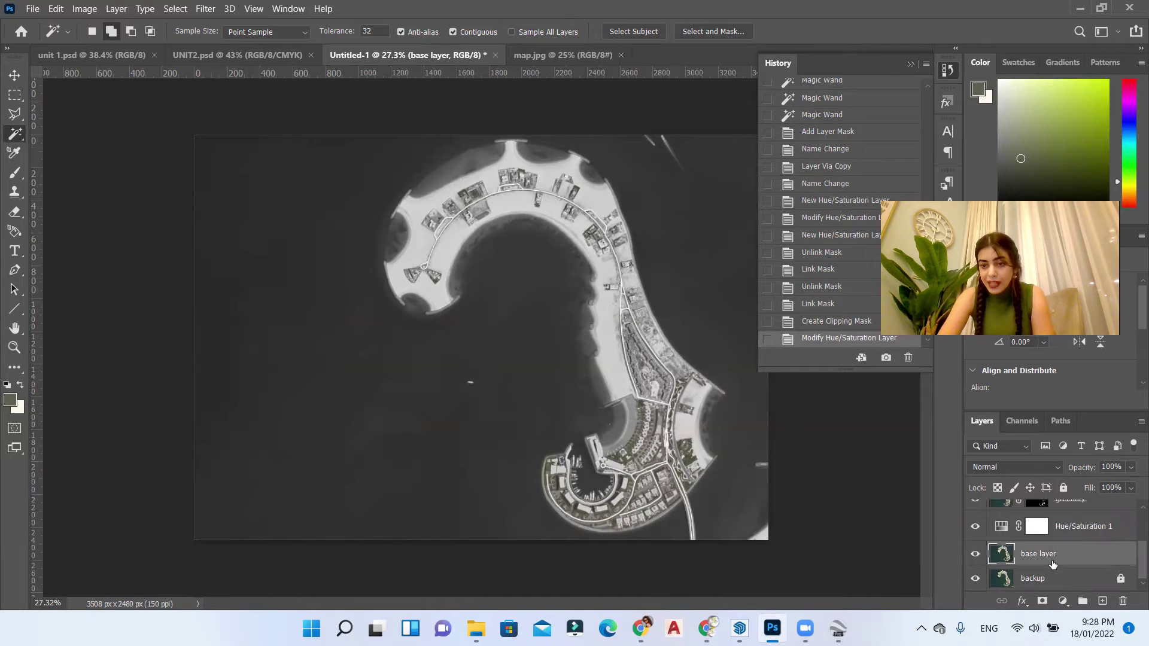
pyautogui.click(291, 271)
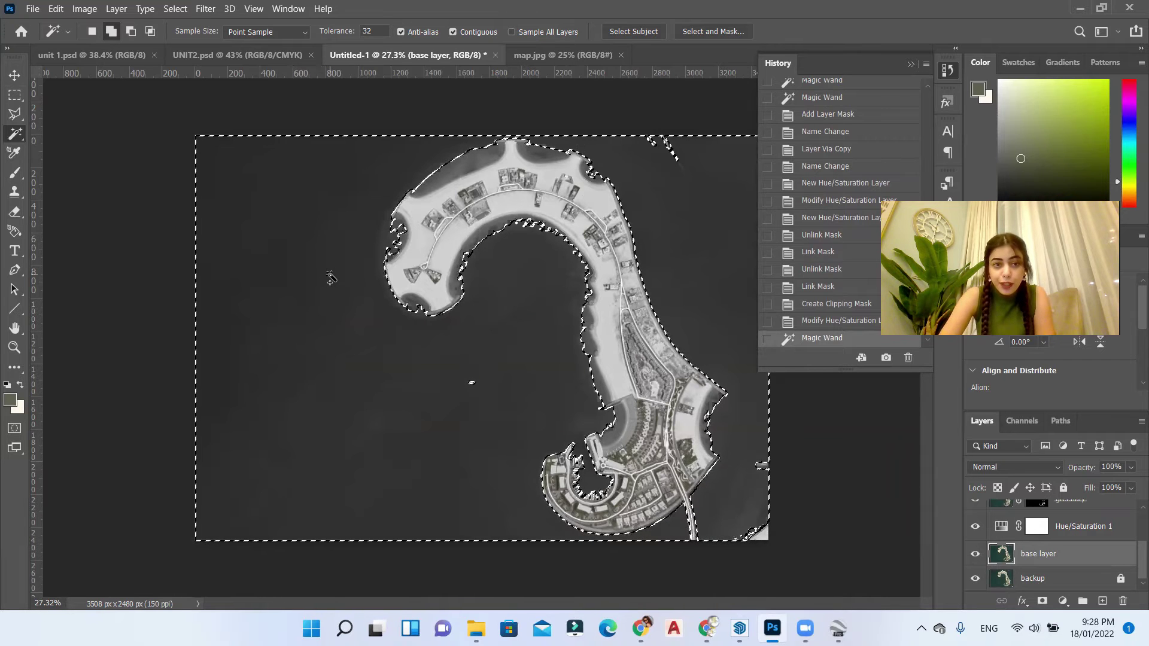
# Step: Colorize the water's Hue/Saturation layer blue with saturation 21 and lightness +10
pyautogui.scroll(3, 386, 197)
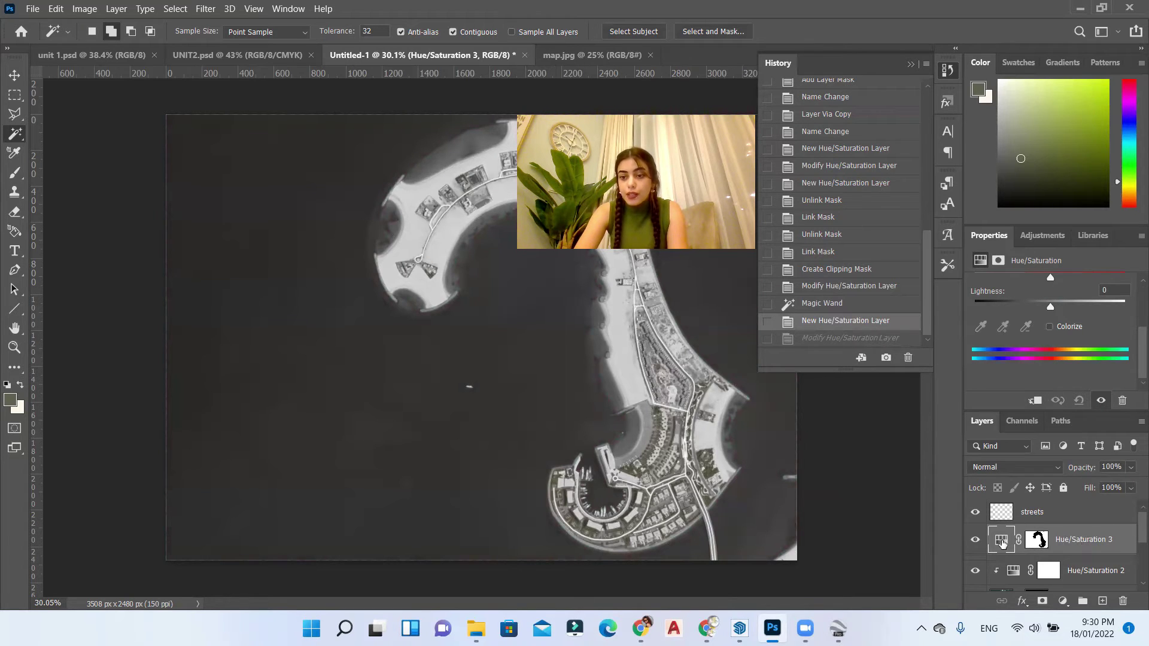
pyautogui.scroll(1, 1053, 353)
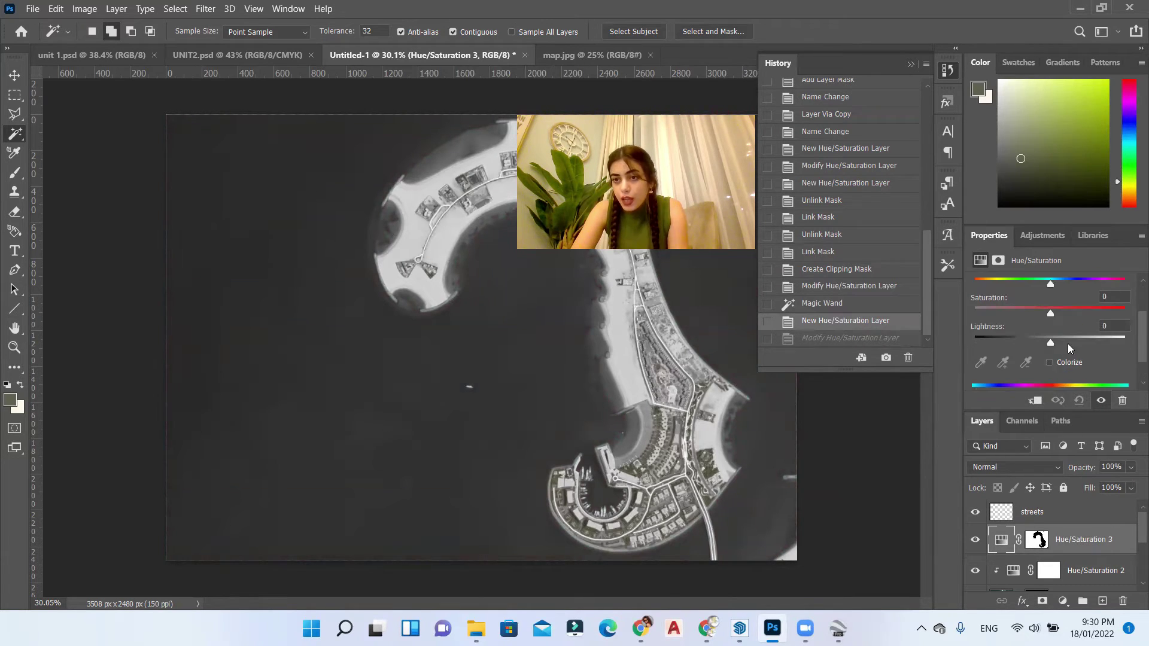
pyautogui.click(1069, 286)
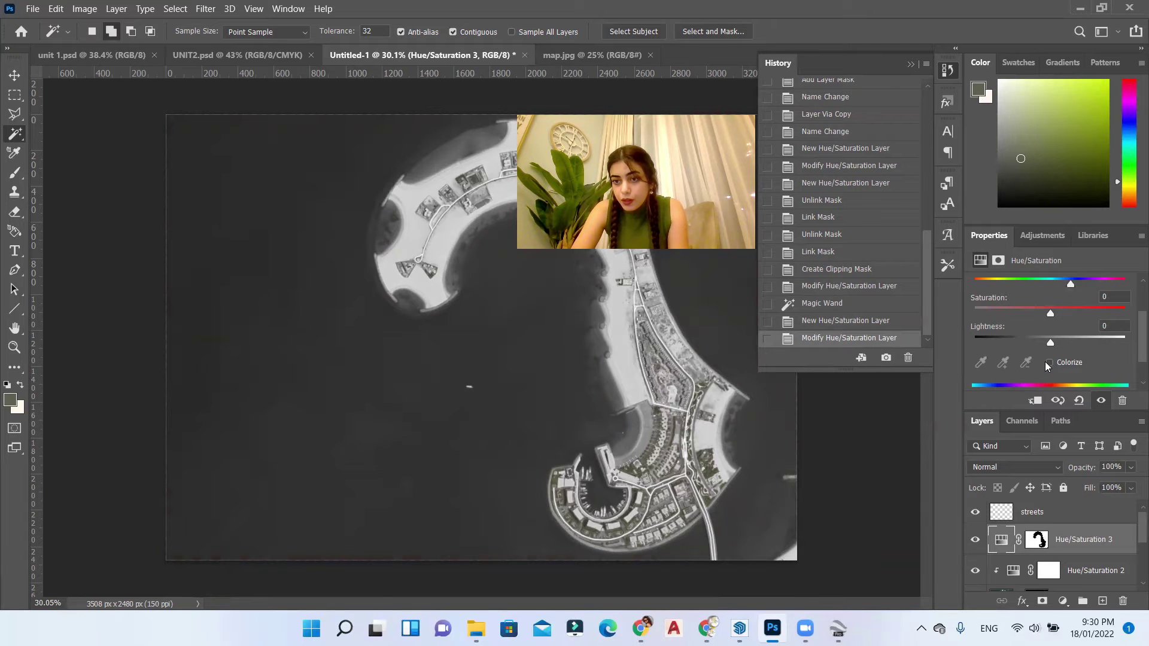
pyautogui.click(1051, 363)
pyautogui.click(1072, 285)
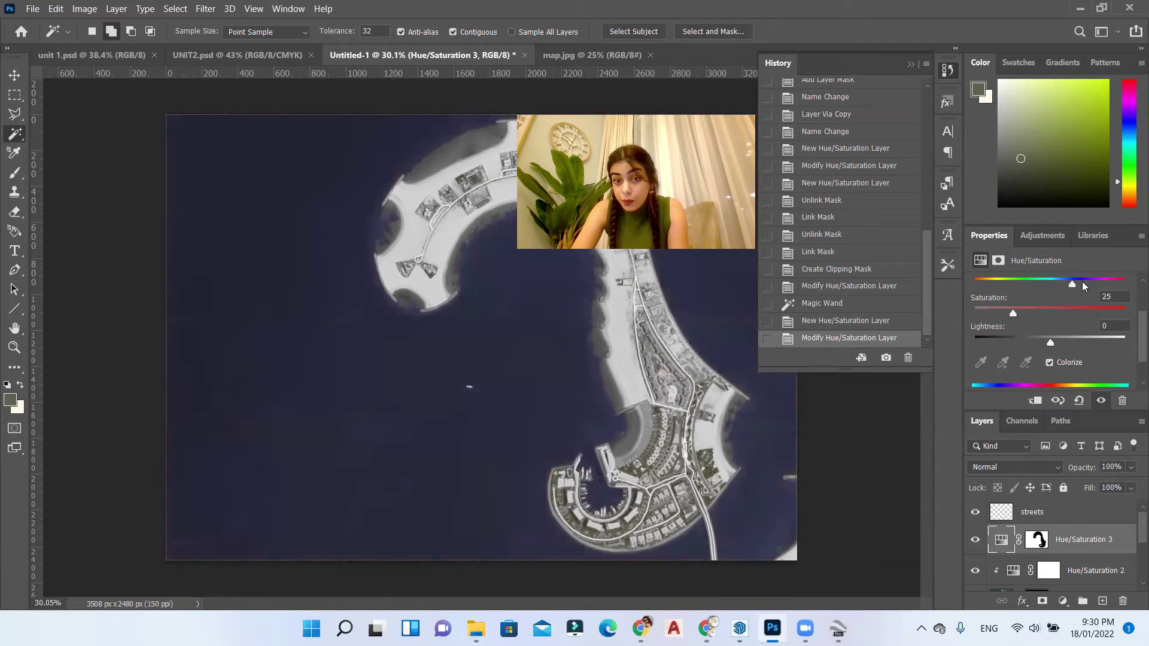
pyautogui.moveTo(1013, 314); pyautogui.dragTo(1006, 314)
pyautogui.moveTo(1050, 343)
pyautogui.mouseDown()
pyautogui.moveTo(1036, 344)
pyautogui.moveTo(1058, 344)
pyautogui.mouseUp()
pyautogui.moveTo(1072, 287); pyautogui.dragTo(1054, 292)
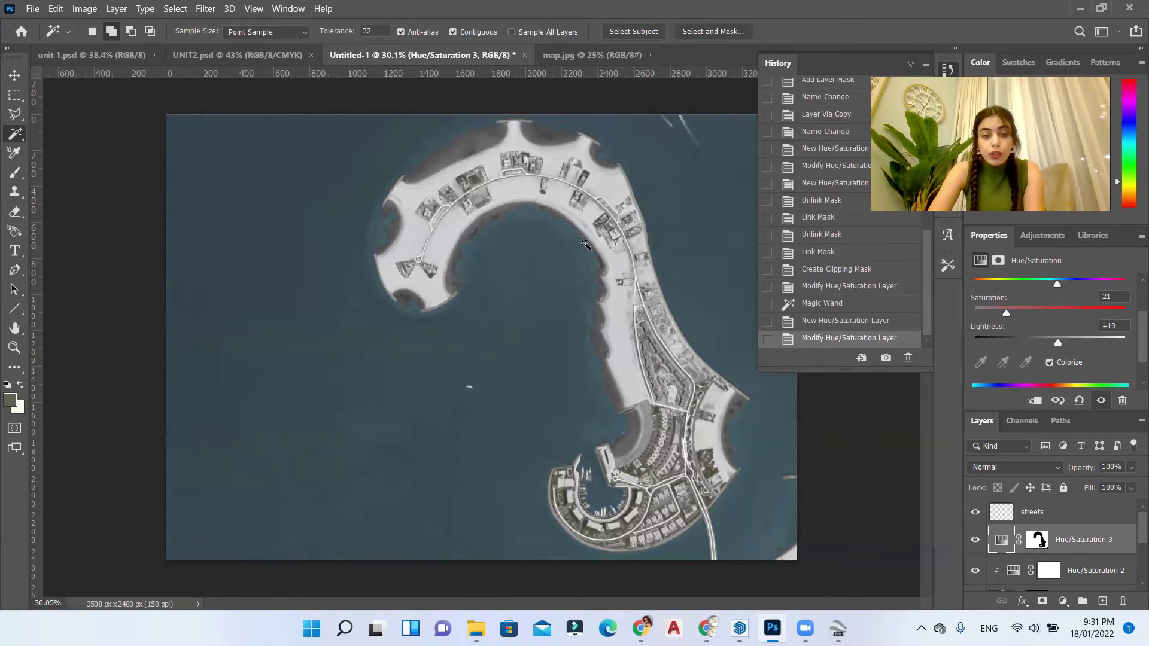
pyautogui.scroll(5, 553, 225)
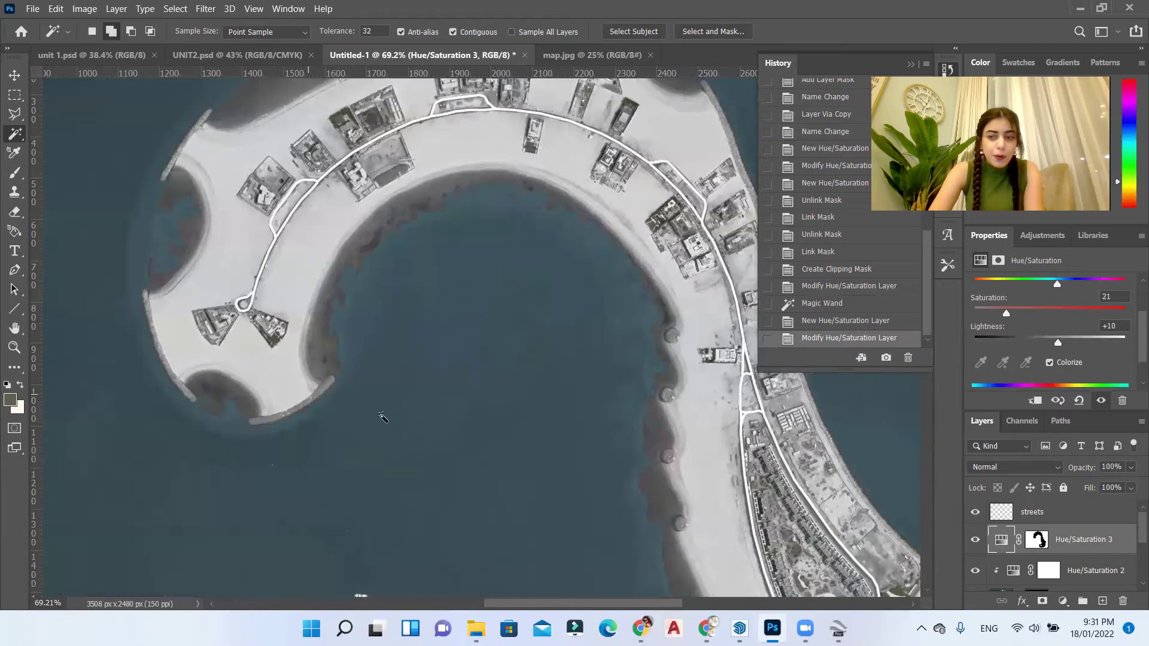
# Step: Target the Hue/Saturation 3 mask and set up a fully hard (100%) brush
pyautogui.click(1039, 540)
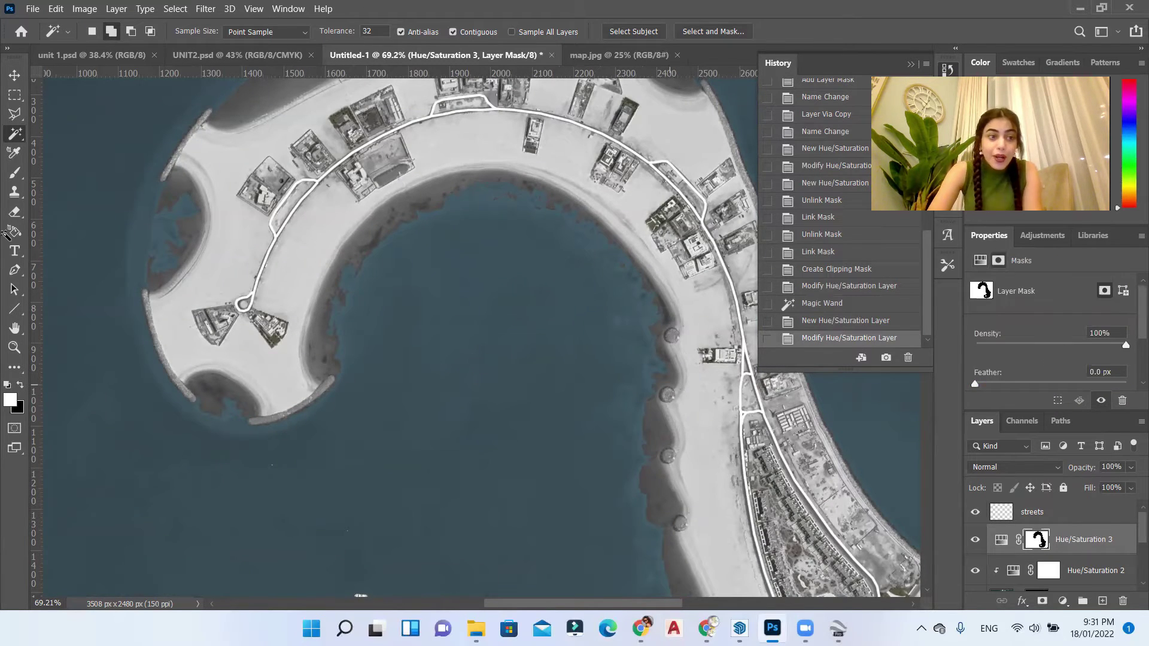
pyautogui.press('b')
pyautogui.scroll(2, 504, 247)
pyautogui.rightClick(418, 248)
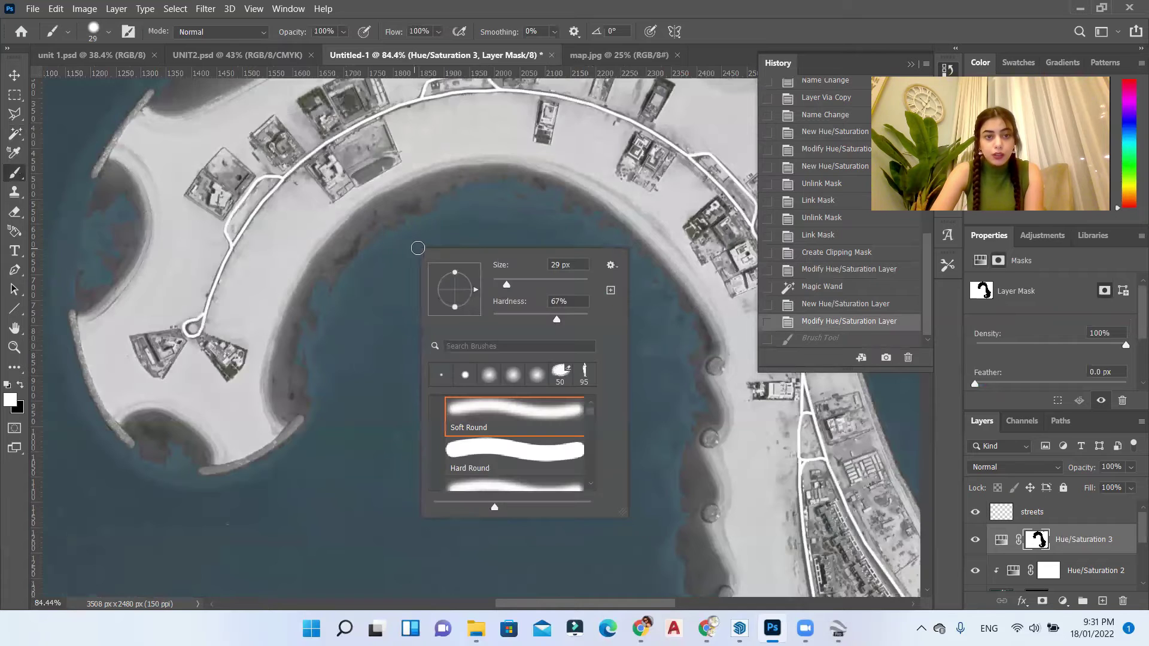
pyautogui.click(587, 319)
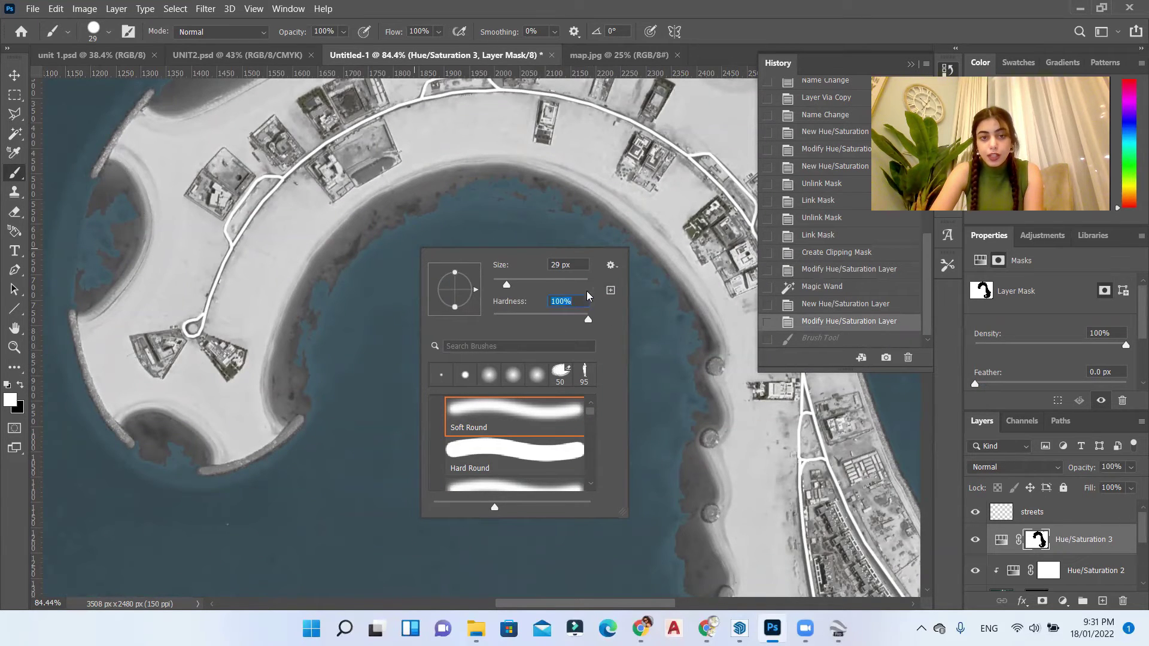
pyautogui.press('Return')
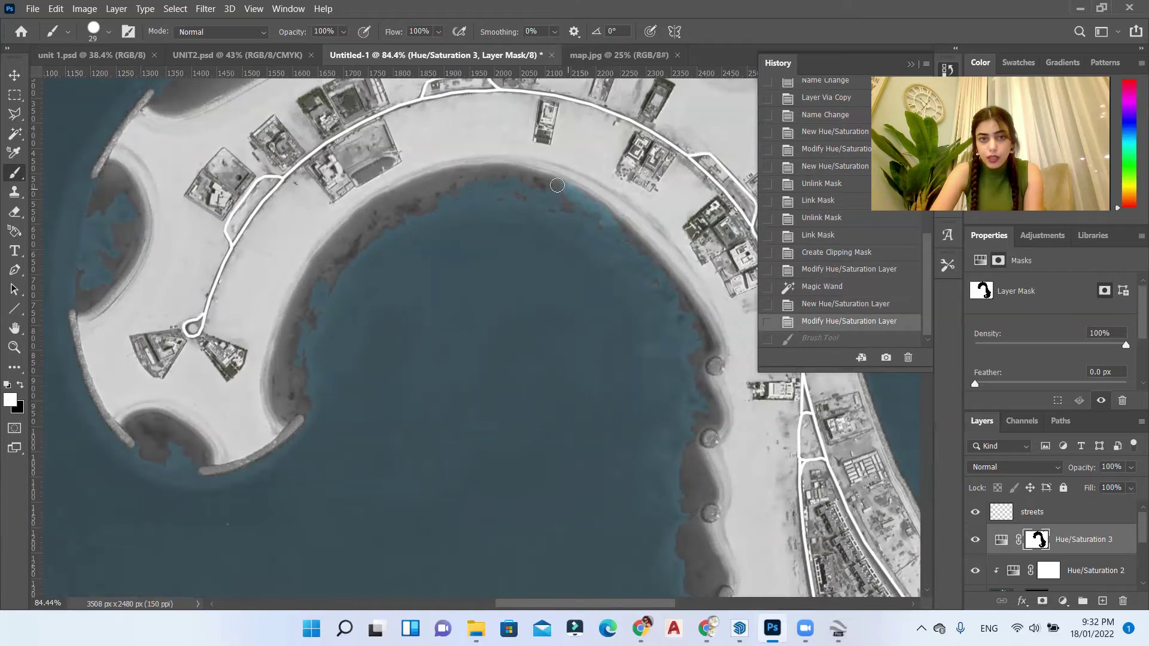
# Step: Paint the mask along the shoreline edges, shrinking the brush for finer edge work
pyautogui.moveTo(552, 182)
pyautogui.mouseDown()
pyautogui.moveTo(603, 223)
pyautogui.moveTo(516, 182)
pyautogui.moveTo(416, 174)
pyautogui.moveTo(297, 193)
pyautogui.moveTo(209, 226)
pyautogui.moveTo(129, 280)
pyautogui.moveTo(389, 254)
pyautogui.moveTo(629, 298)
pyautogui.moveTo(513, 216)
pyautogui.moveTo(456, 193)
pyautogui.moveTo(500, 196)
pyautogui.mouseUp()
pyautogui.click(565, 201)
pyautogui.scroll(5, 533, 162)
pyautogui.moveTo(157, 336); pyautogui.dragTo(90, 393)
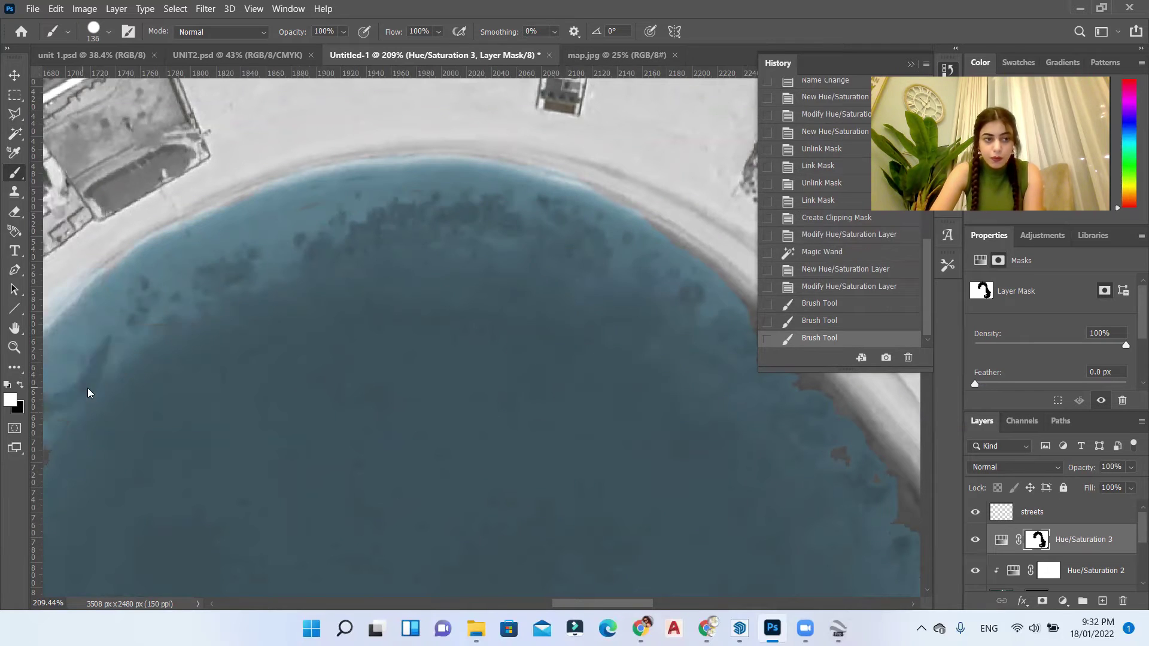
pyautogui.hotkey('ctrl', 'z')
pyautogui.scroll(-5, 604, 282)
pyautogui.scroll(3, 414, 349)
pyautogui.click(448, 264)
pyautogui.moveTo(447, 265); pyautogui.dragTo(347, 482)
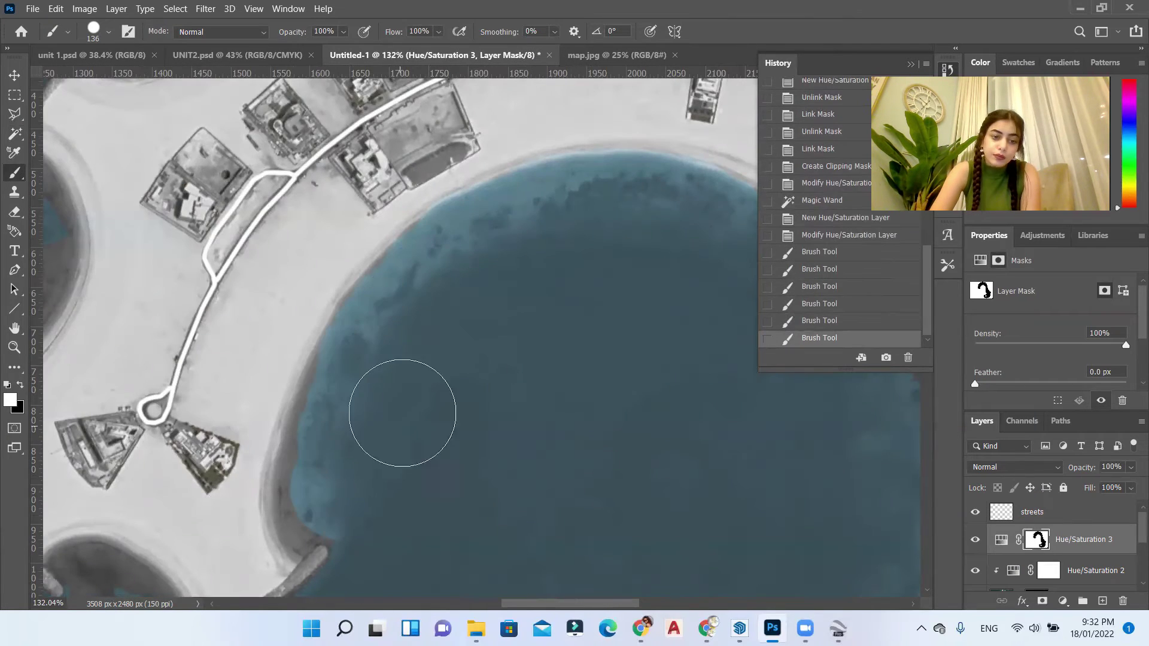
pyautogui.moveTo(403, 413); pyautogui.dragTo(386, 347)
pyautogui.moveTo(383, 337); pyautogui.dragTo(454, 259)
pyautogui.scroll(9, 263, 550)
pyautogui.press('[')
pyautogui.press('[')
pyautogui.press('[')
pyautogui.press('[')
pyautogui.press('[')
pyautogui.press('[')
pyautogui.press('[')
pyautogui.press('[')
pyautogui.moveTo(359, 520)
pyautogui.mouseDown()
pyautogui.moveTo(317, 345)
pyautogui.moveTo(443, 182)
pyautogui.moveTo(368, 269)
pyautogui.mouseUp()
pyautogui.scroll(3, 344, 300)
pyautogui.scroll(-3, 359, 281)
pyautogui.moveTo(307, 321); pyautogui.dragTo(307, 455)
pyautogui.scroll(-10, 407, 401)
pyautogui.scroll(8, 321, 441)
pyautogui.moveTo(314, 359)
pyautogui.mouseDown()
pyautogui.moveTo(399, 349)
pyautogui.moveTo(466, 413)
pyautogui.mouseUp()
pyautogui.scroll(-7, 465, 413)
pyautogui.scroll(8, 383, 240)
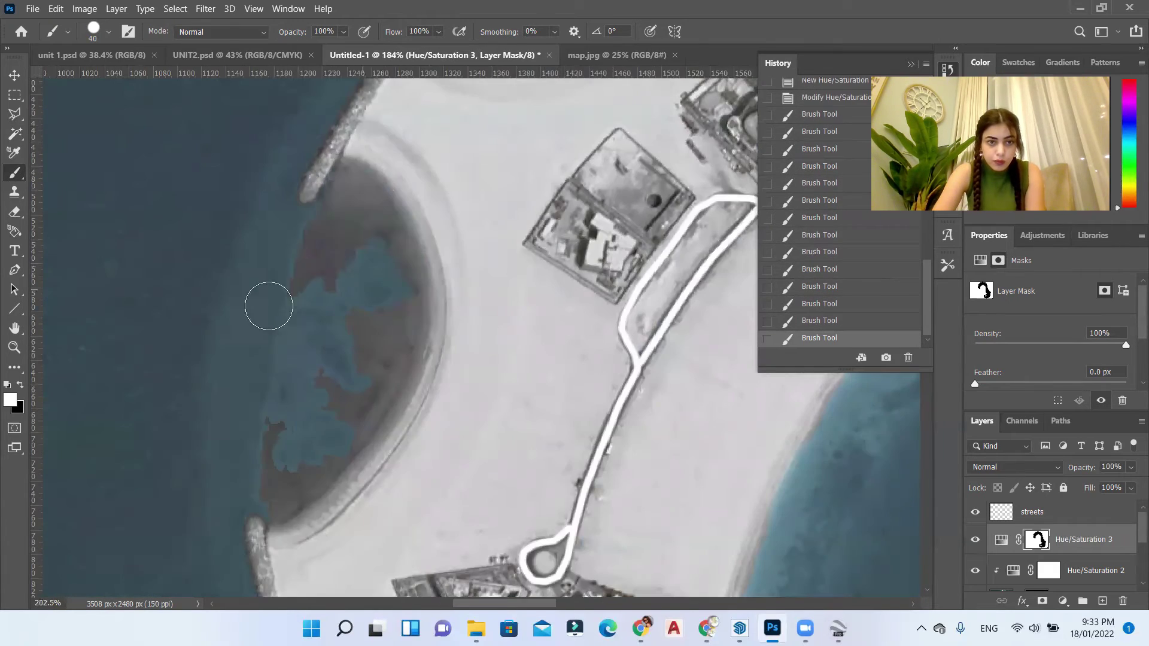
# Step: Brush blue water into the grey bays, including the left bay
pyautogui.moveTo(270, 305)
pyautogui.mouseDown()
pyautogui.moveTo(341, 357)
pyautogui.moveTo(279, 493)
pyautogui.mouseUp()
pyautogui.scroll(-8, 280, 492)
pyautogui.scroll(5, 473, 240)
pyautogui.moveTo(468, 244)
pyautogui.mouseDown()
pyautogui.moveTo(473, 320)
pyautogui.moveTo(514, 257)
pyautogui.moveTo(500, 279)
pyautogui.moveTo(334, 328)
pyautogui.mouseUp()
pyautogui.scroll(-5, 251, 289)
pyautogui.scroll(8, 599, 260)
pyautogui.moveTo(569, 301)
pyautogui.mouseDown()
pyautogui.moveTo(590, 311)
pyautogui.moveTo(366, 343)
pyautogui.moveTo(385, 261)
pyautogui.moveTo(326, 259)
pyautogui.mouseUp()
pyautogui.scroll(-6, 326, 259)
pyautogui.scroll(9, 598, 377)
pyautogui.moveTo(419, 244); pyautogui.dragTo(426, 284)
pyautogui.scroll(-9, 426, 284)
pyautogui.scroll(8, 718, 440)
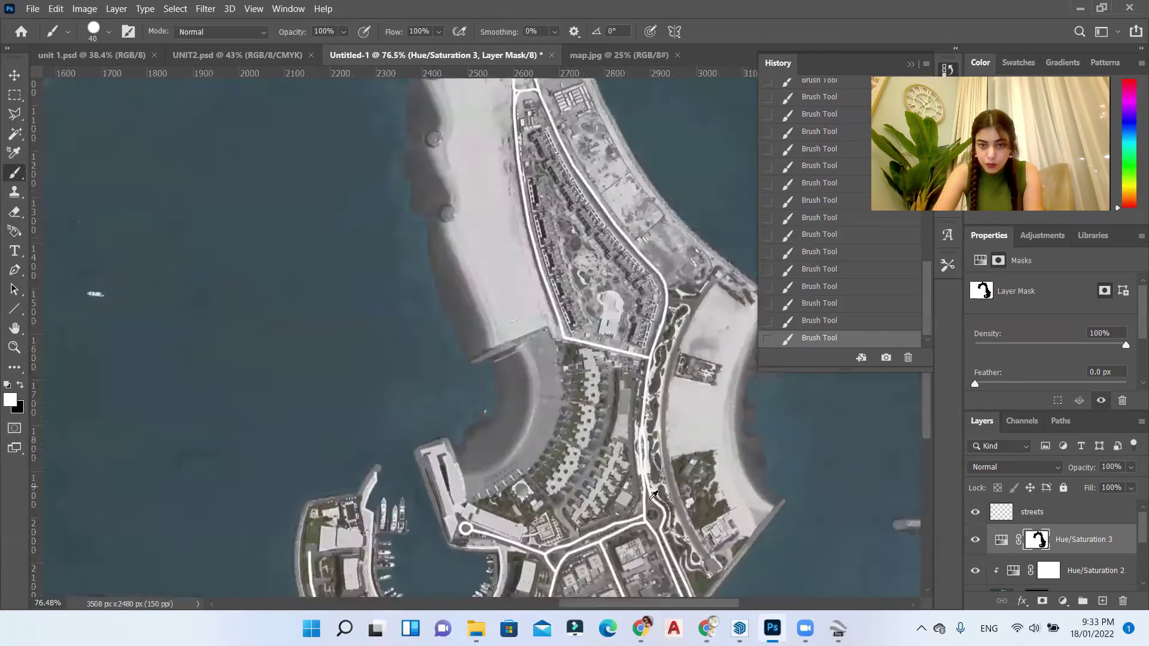
# Step: Paint the eastern bay and shore blue, then finish the western shoreline
pyautogui.moveTo(670, 482)
pyautogui.mouseDown()
pyautogui.moveTo(725, 183)
pyautogui.moveTo(662, 373)
pyautogui.mouseUp()
pyautogui.moveTo(666, 286)
pyautogui.mouseDown()
pyautogui.moveTo(683, 222)
pyautogui.moveTo(676, 434)
pyautogui.moveTo(665, 439)
pyautogui.moveTo(628, 294)
pyautogui.moveTo(686, 276)
pyautogui.moveTo(658, 451)
pyautogui.mouseUp()
pyautogui.scroll(-6, 659, 450)
pyautogui.scroll(7, 419, 395)
pyautogui.moveTo(434, 263)
pyautogui.mouseDown()
pyautogui.moveTo(346, 487)
pyautogui.moveTo(372, 429)
pyautogui.mouseUp()
pyautogui.scroll(-2, 371, 429)
pyautogui.moveTo(338, 179); pyautogui.dragTo(377, 326)
pyautogui.scroll(3, 377, 325)
pyautogui.moveTo(374, 419); pyautogui.dragTo(369, 345)
pyautogui.scroll(-8, 369, 345)
pyautogui.scroll(10, 332, 181)
pyautogui.moveTo(354, 179)
pyautogui.mouseDown()
pyautogui.moveTo(341, 293)
pyautogui.moveTo(377, 441)
pyautogui.moveTo(364, 438)
pyautogui.mouseUp()
pyautogui.scroll(-5, 365, 439)
pyautogui.scroll(5, 366, 207)
pyautogui.moveTo(335, 215)
pyautogui.mouseDown()
pyautogui.moveTo(399, 230)
pyautogui.moveTo(327, 270)
pyautogui.mouseUp()
pyautogui.scroll(5, 324, 287)
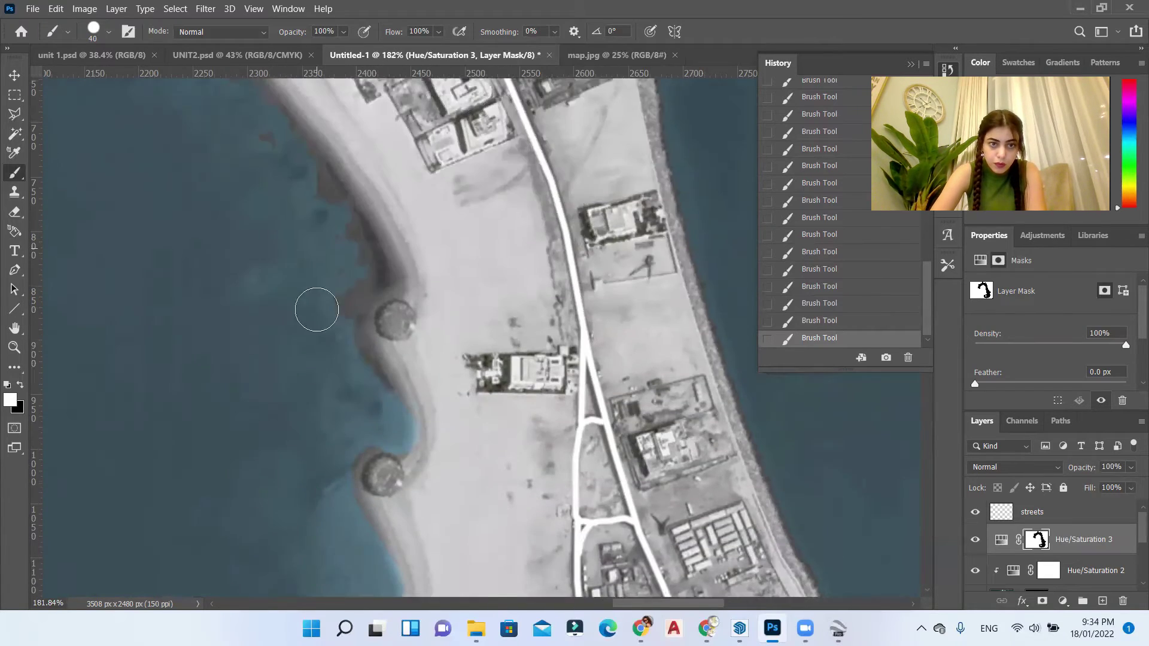
pyautogui.moveTo(316, 311)
pyautogui.mouseDown()
pyautogui.moveTo(387, 425)
pyautogui.moveTo(357, 300)
pyautogui.mouseUp()
pyautogui.scroll(-5, 353, 317)
pyautogui.scroll(7, 353, 328)
pyautogui.scroll(-4, 290, 128)
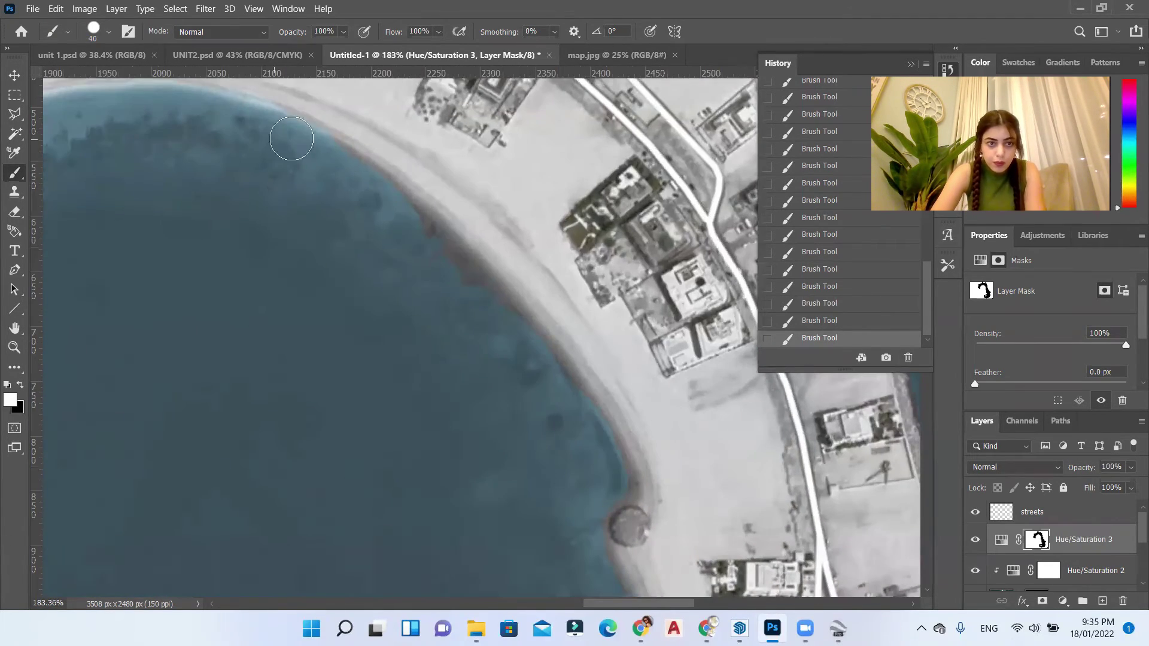
pyautogui.scroll(-5, 501, 377)
pyautogui.scroll(-2, 710, 499)
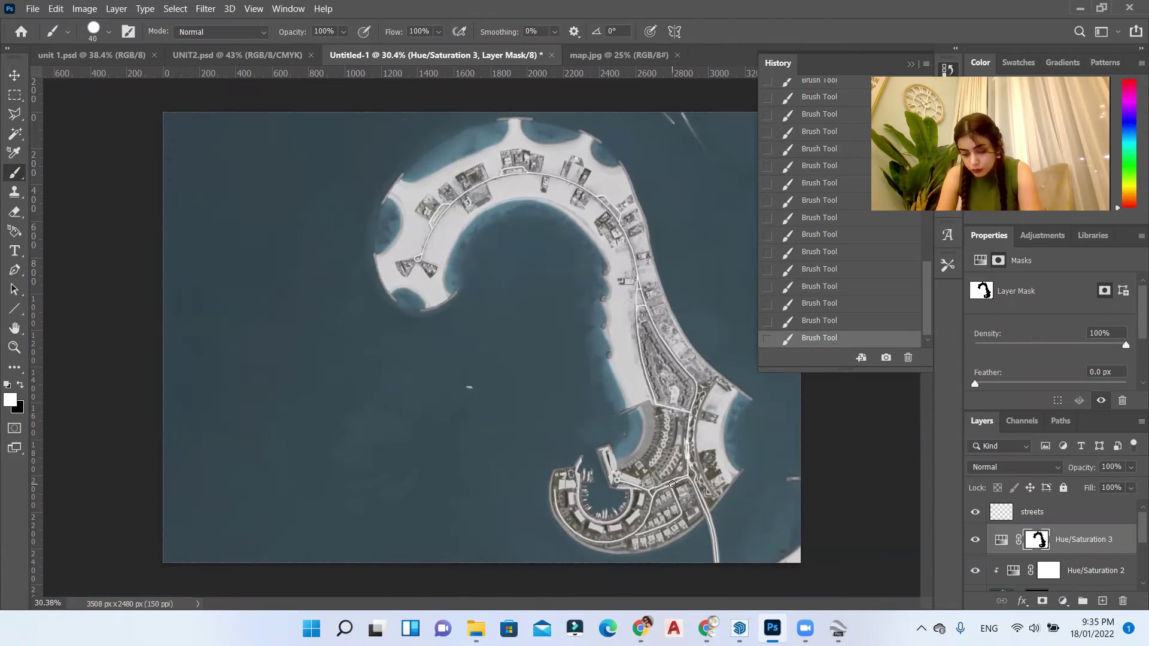
# Step: Open Blending Options for Hue/Saturation 3 and enable Inner Shadow
pyautogui.click(1004, 539)
pyautogui.rightClick(1005, 539)
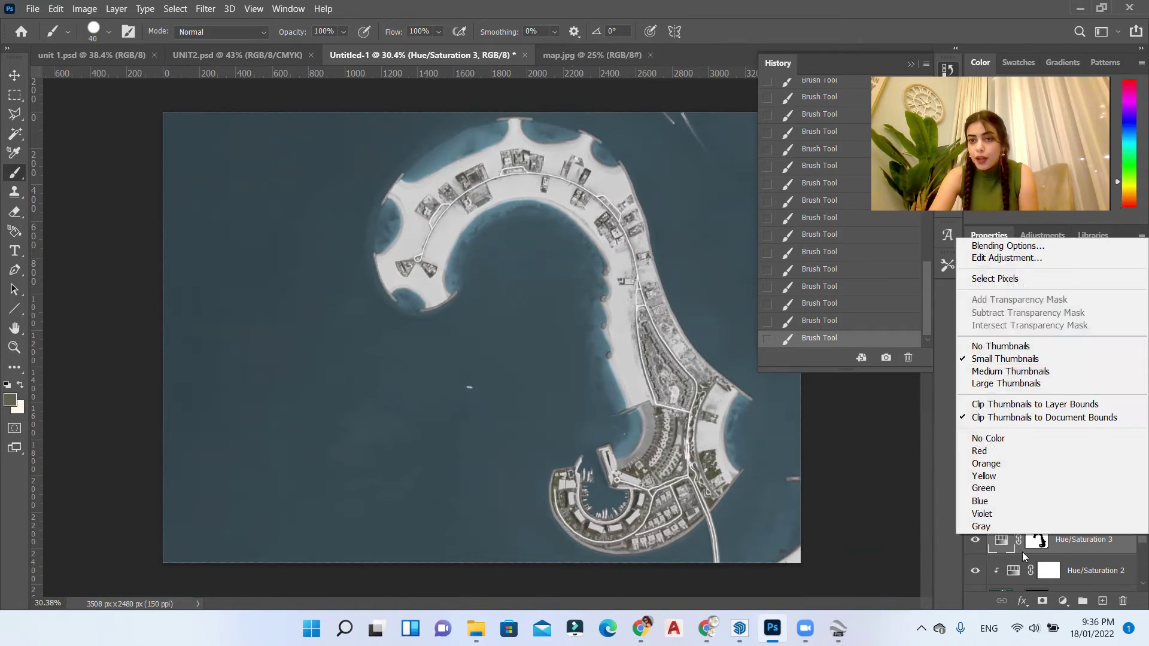
pyautogui.click(1035, 247)
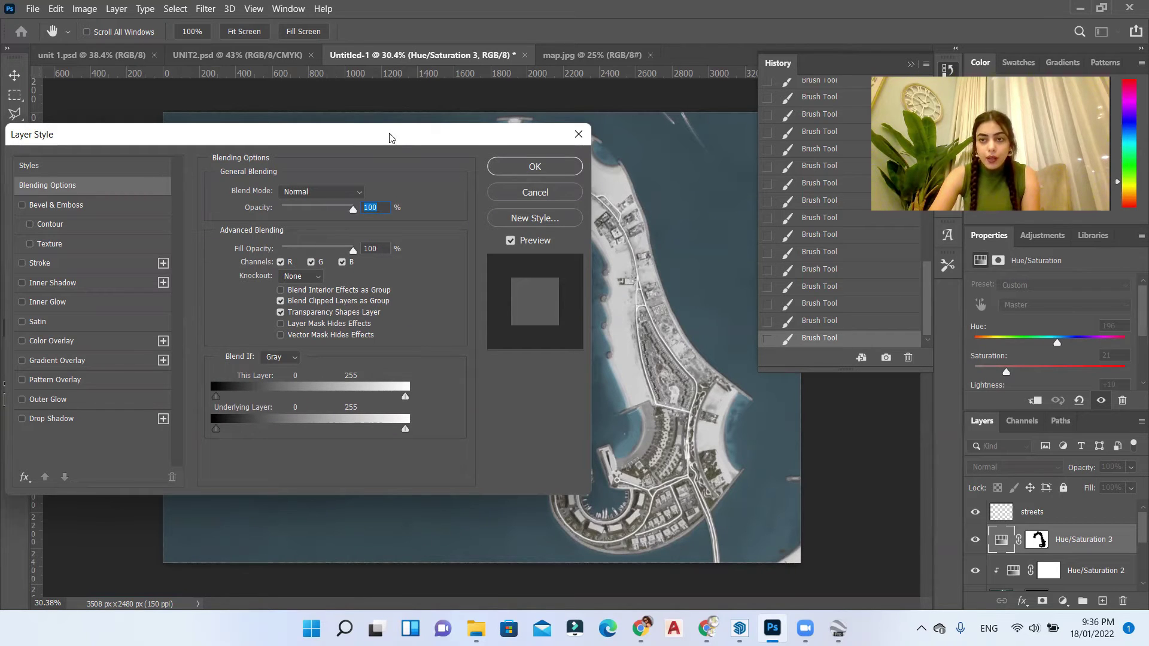
pyautogui.moveTo(391, 138); pyautogui.dragTo(937, 144)
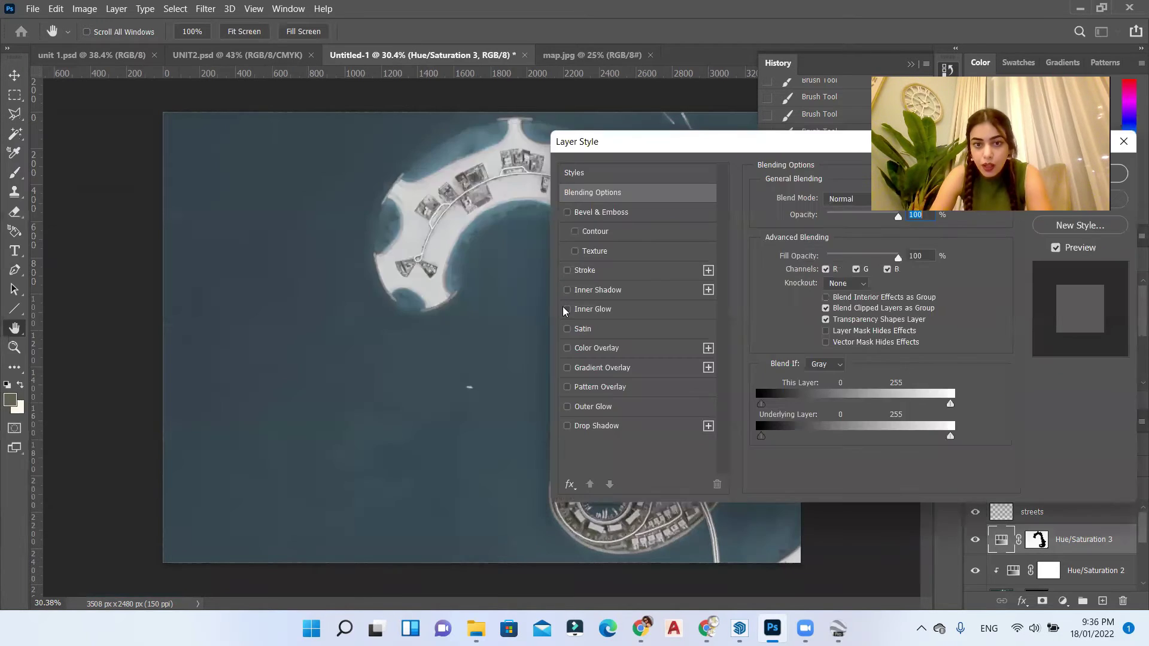
pyautogui.click(598, 290)
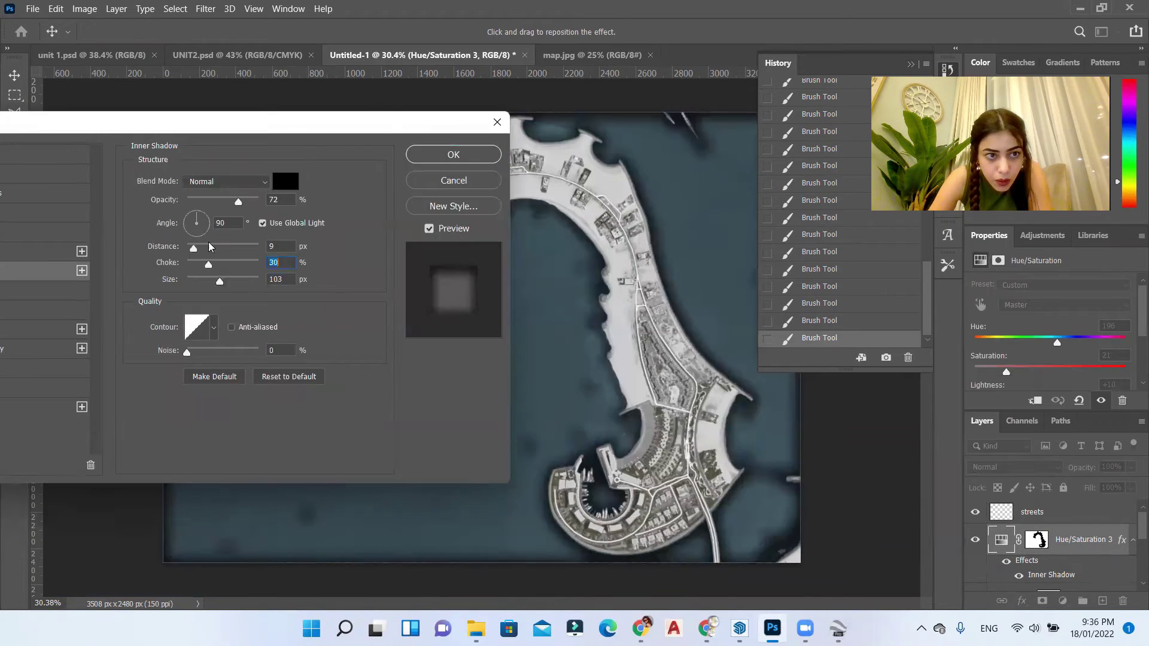
# Step: Set the inner shadow to dark blue-grey 1a2327 at 49% opacity, adjust its size, and apply
pyautogui.click(178, 184)
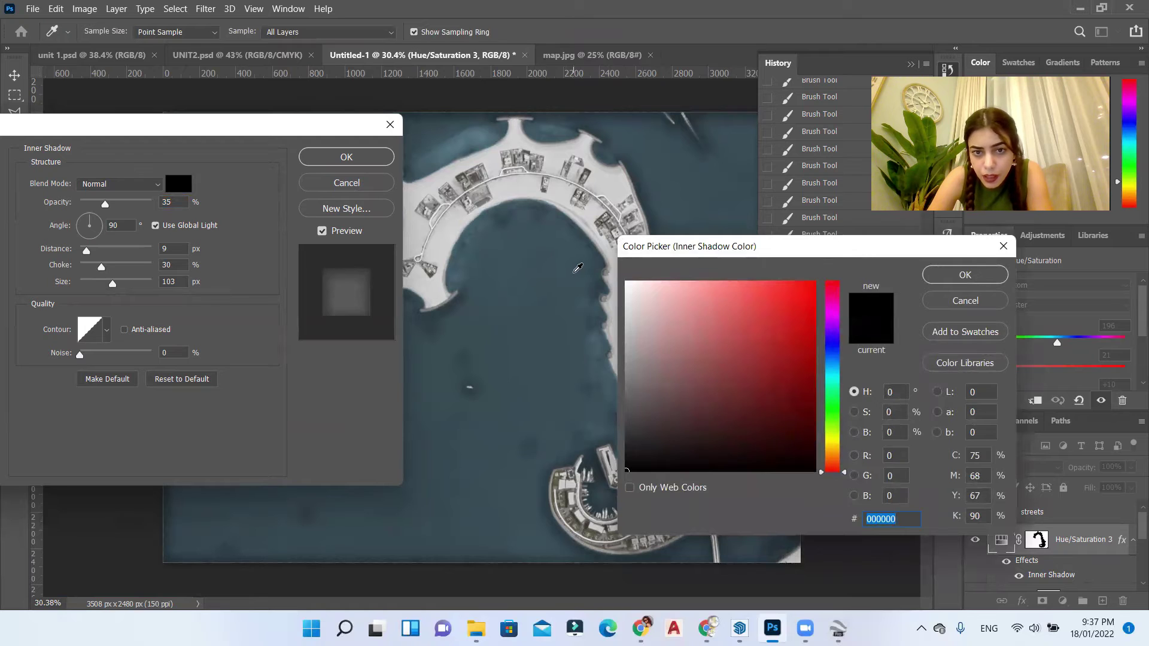
pyautogui.click(593, 278)
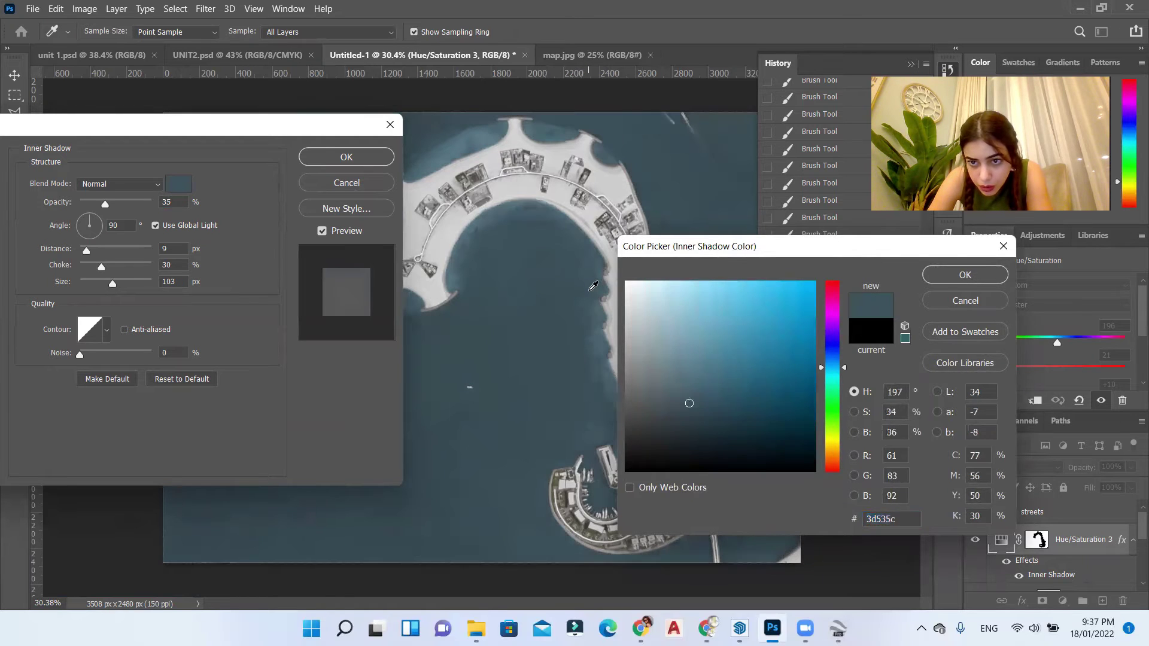
pyautogui.click(678, 421)
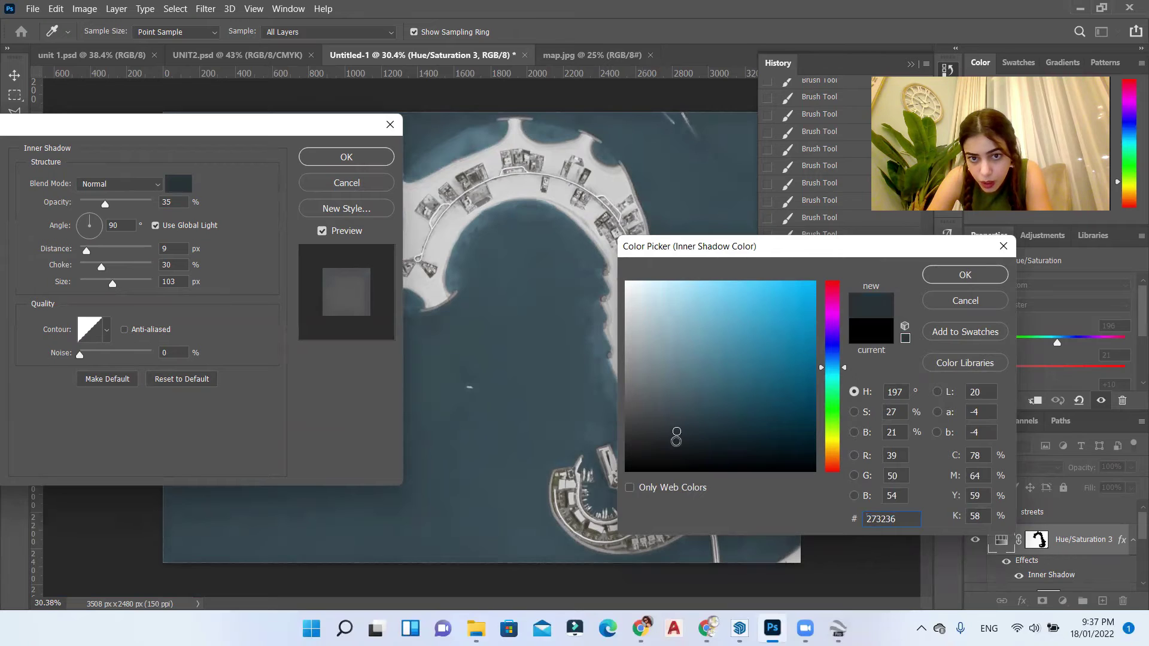
pyautogui.click(688, 443)
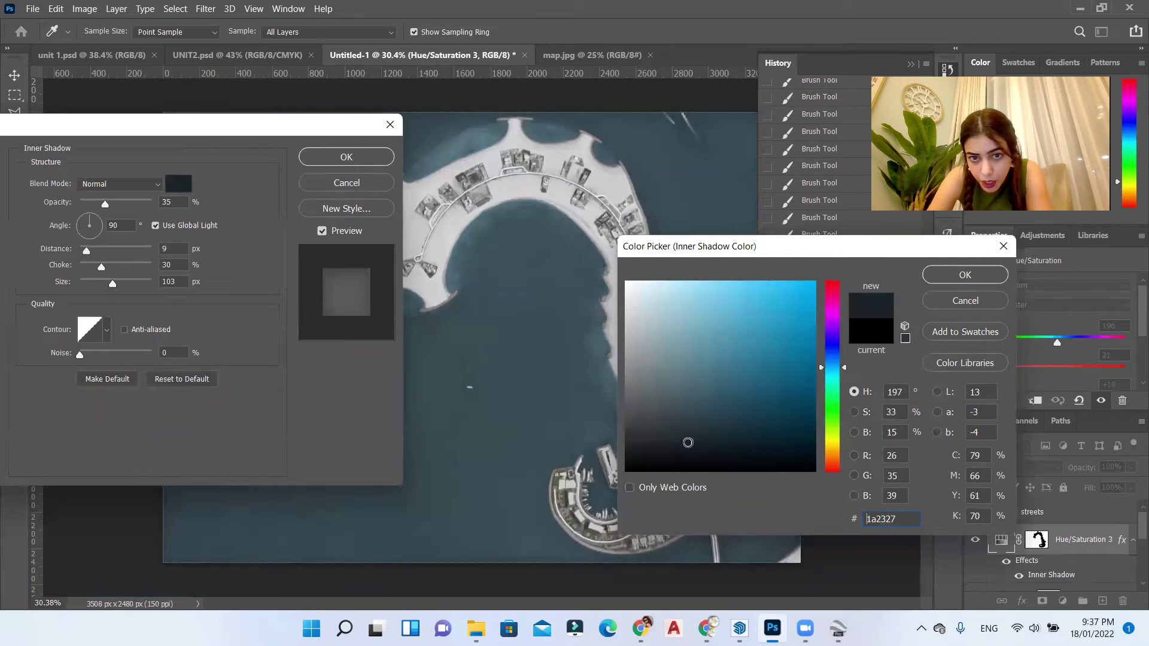
pyautogui.click(965, 273)
pyautogui.moveTo(105, 205); pyautogui.dragTo(115, 205)
pyautogui.moveTo(113, 284)
pyautogui.mouseDown()
pyautogui.moveTo(101, 284)
pyautogui.moveTo(119, 287)
pyautogui.moveTo(109, 270)
pyautogui.mouseUp()
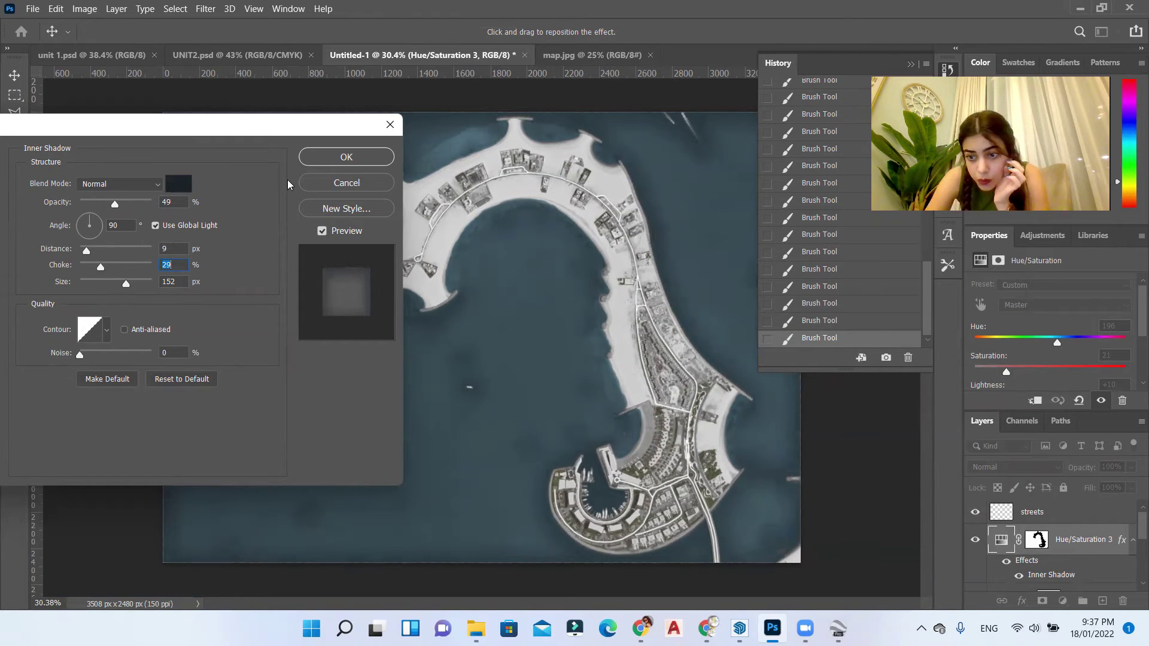
pyautogui.click(346, 157)
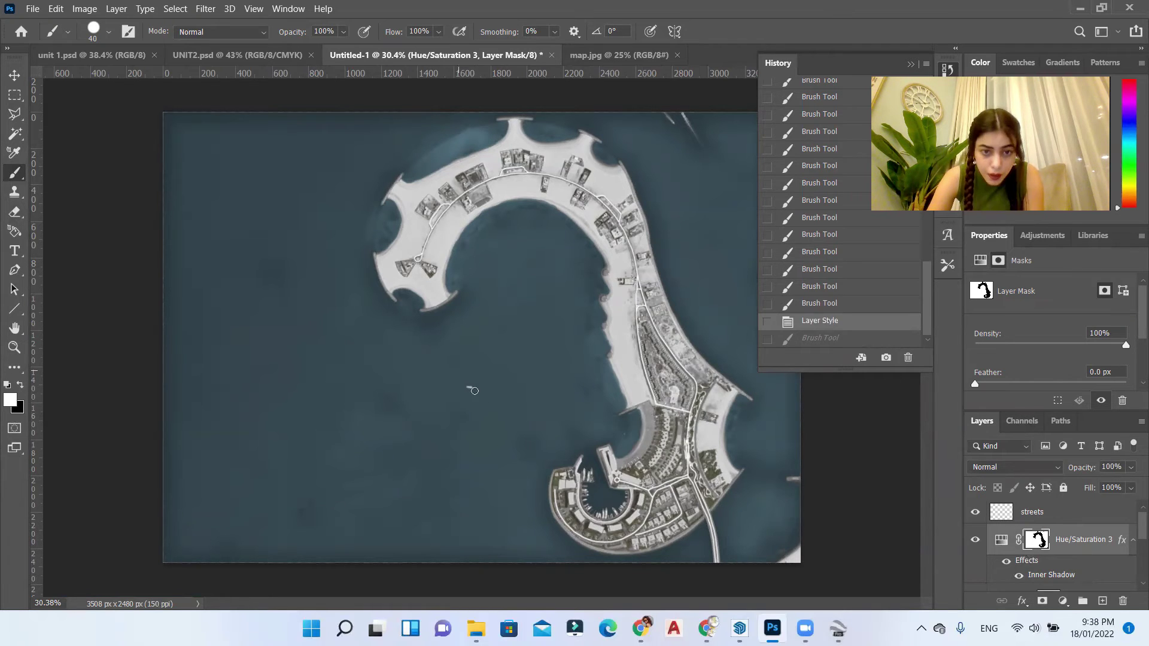
# Step: Restore the undone brush stroke, add one more water touch-up stroke, and review the map
pyautogui.hotkey('ctrl', 'shift', 'z')
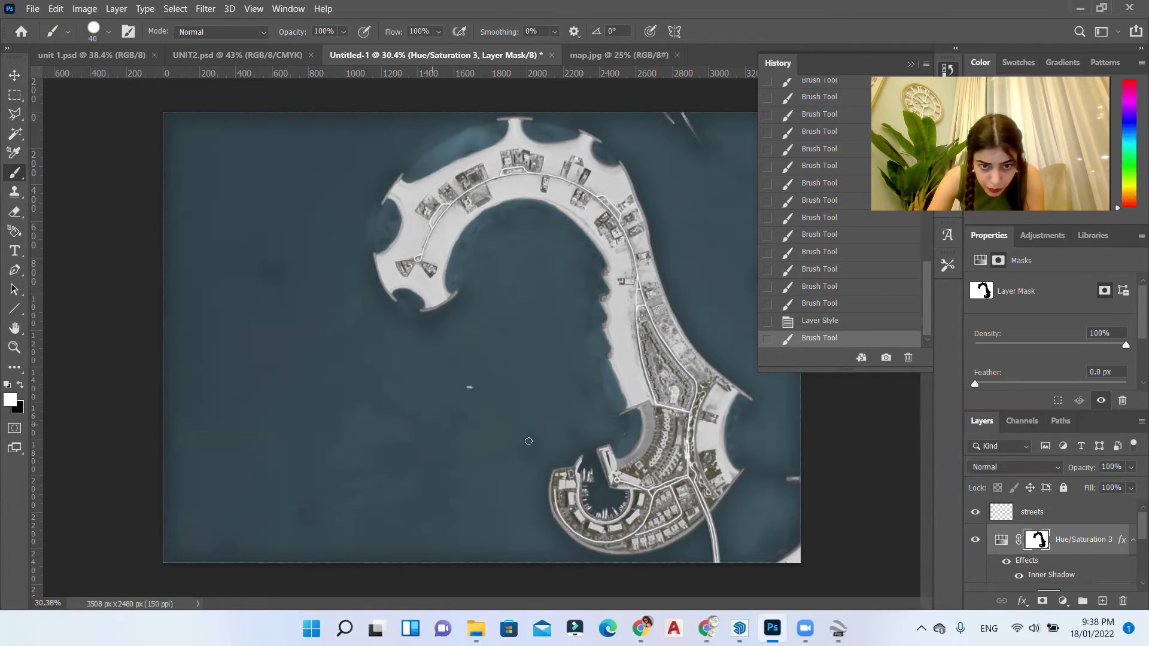
pyautogui.moveTo(528, 441); pyautogui.dragTo(618, 427)
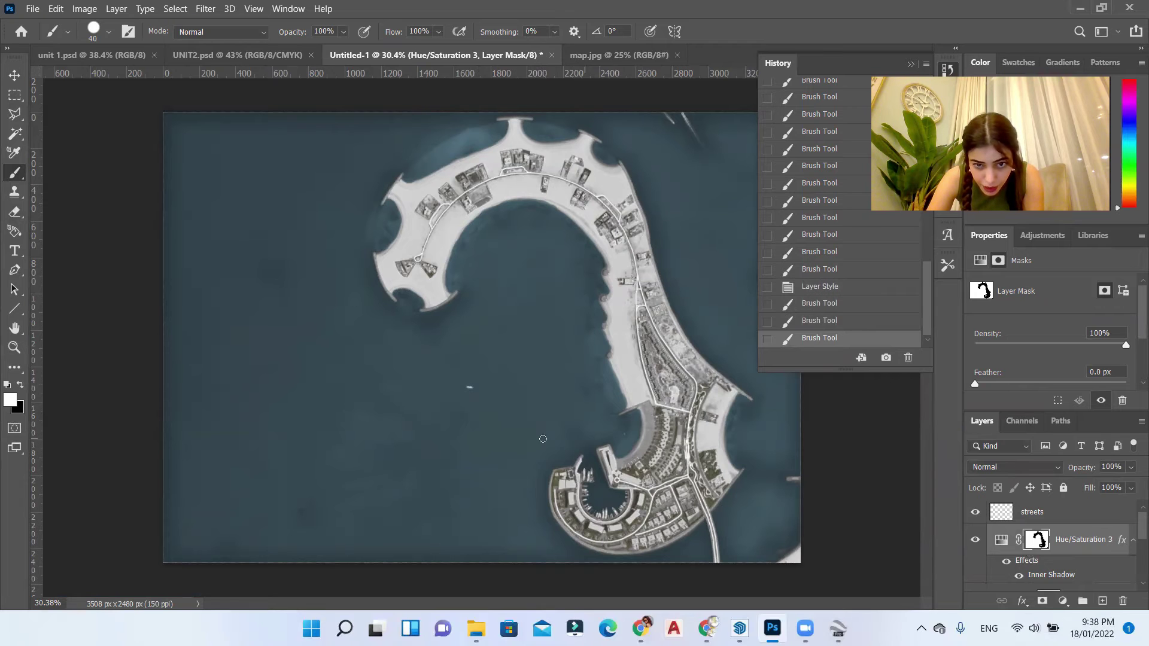
pyautogui.keyDown('alt'); pyautogui.scroll(-2, 362, 473); pyautogui.keyUp('alt')
pyautogui.keyDown('alt'); pyautogui.scroll(5, 487, 410); pyautogui.keyUp('alt')
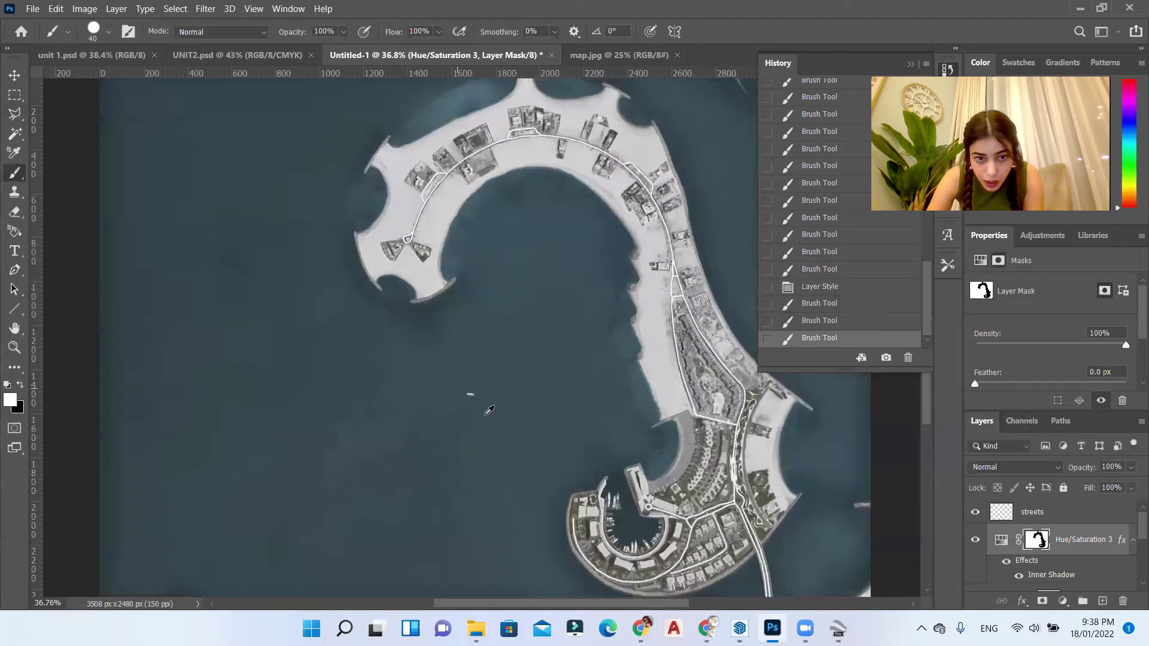
pyautogui.scroll(1, 462, 394)
pyautogui.scroll(-3, 455, 386)
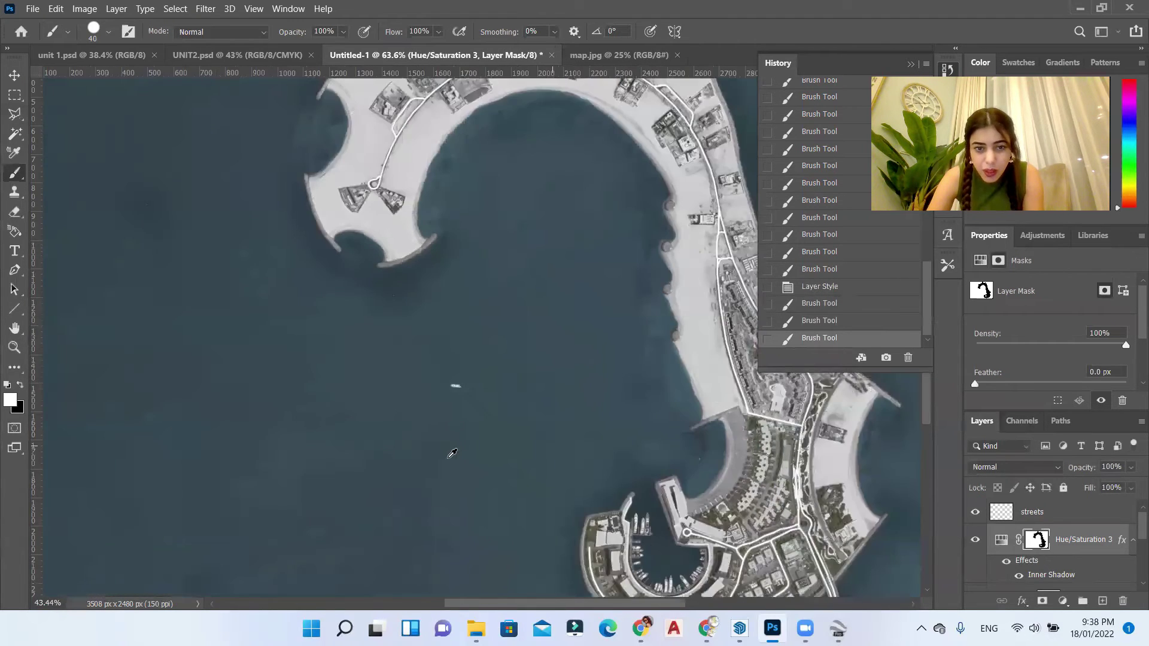
pyautogui.scroll(-1, 354, 359)
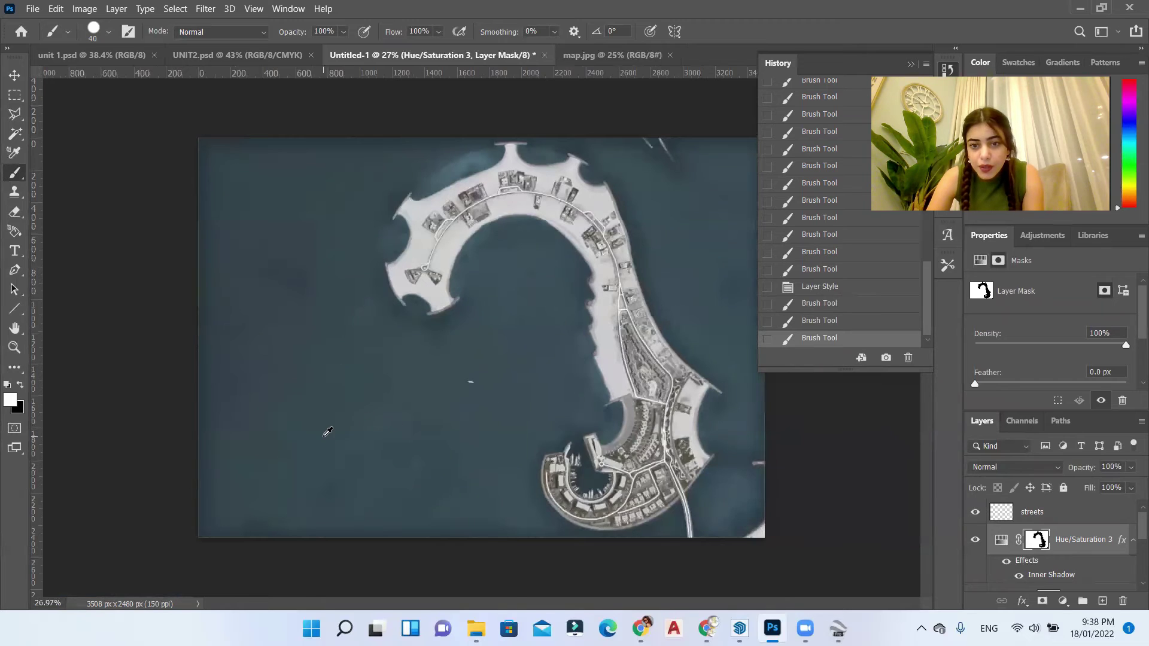
pyautogui.scroll(-1, 328, 433)
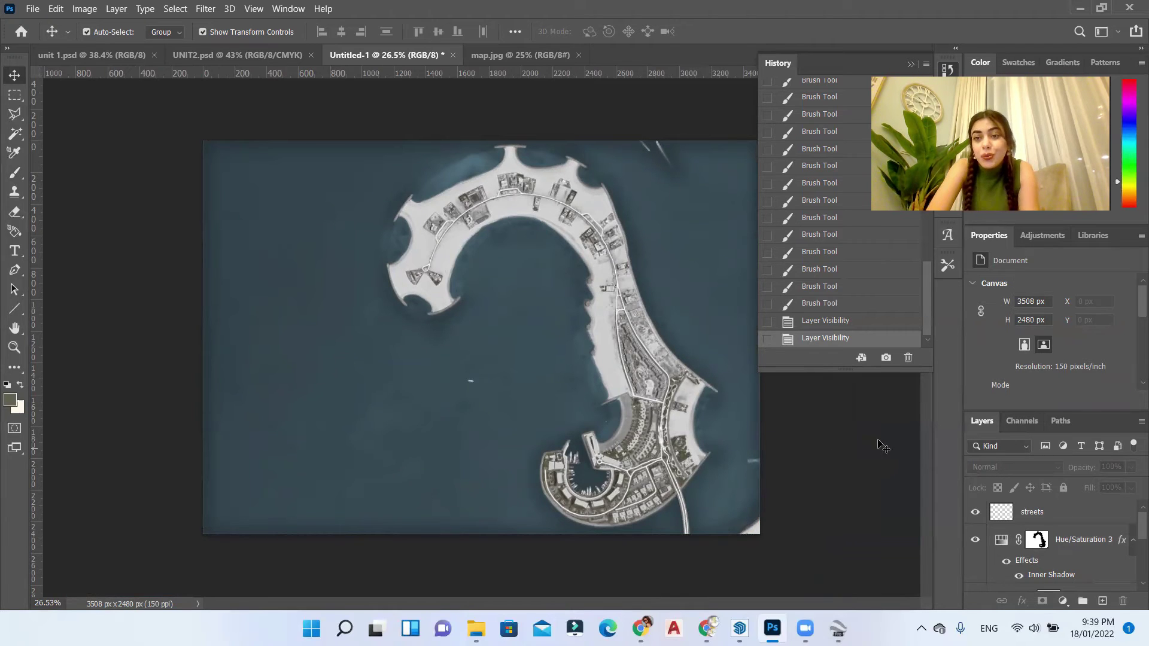
# Step: Add a new layer above streets and shrink the brush to 1 px
pyautogui.click(1080, 514)
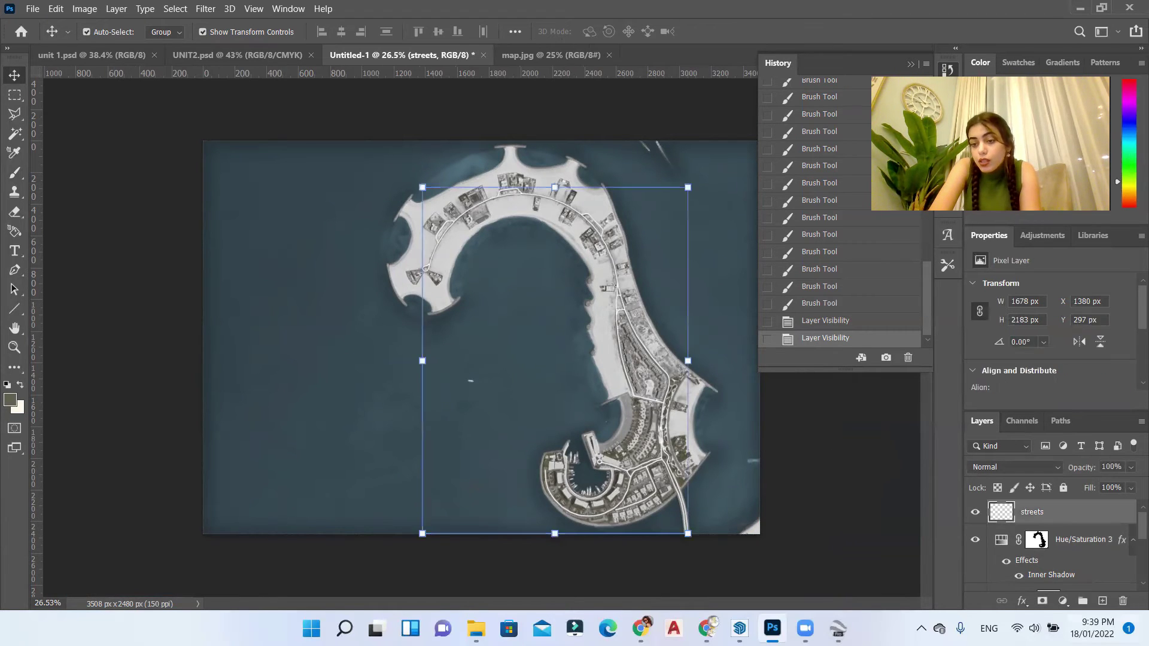
pyautogui.click(1106, 602)
pyautogui.doubleClick(1053, 513)
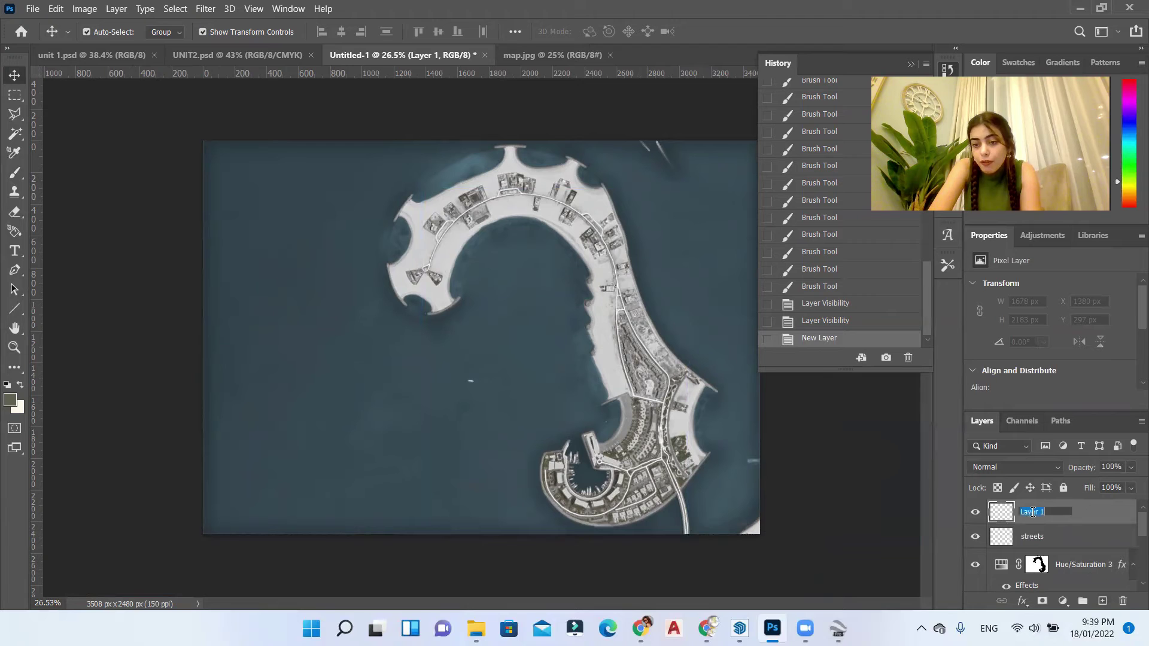
pyautogui.press('Return')
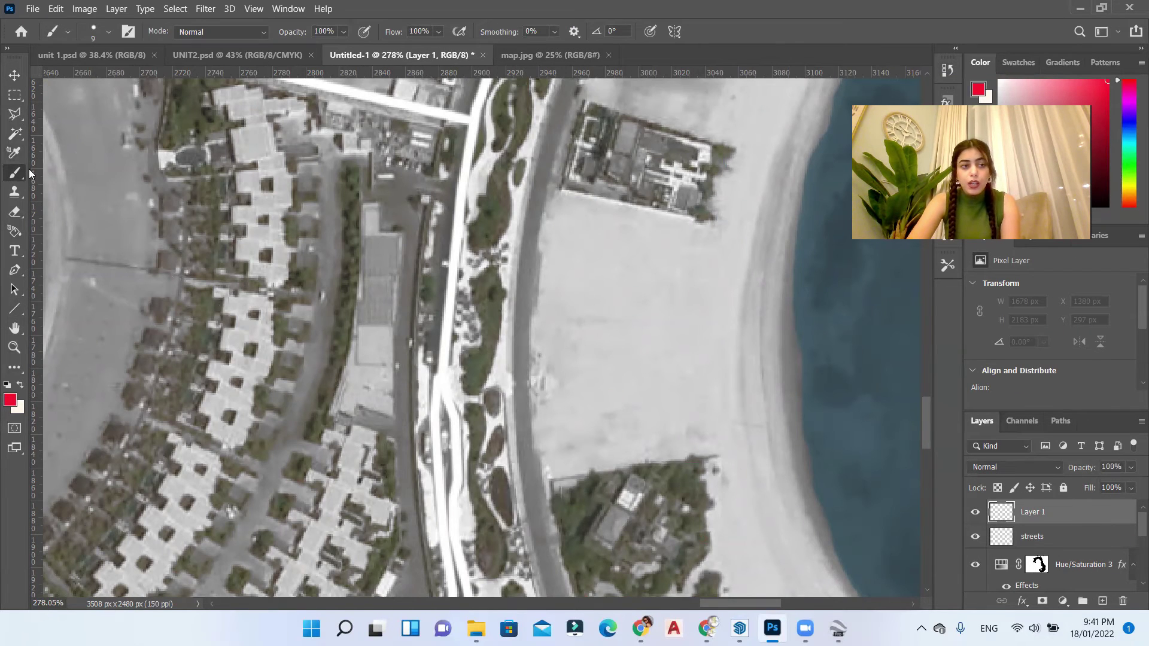
pyautogui.rightClick(624, 429)
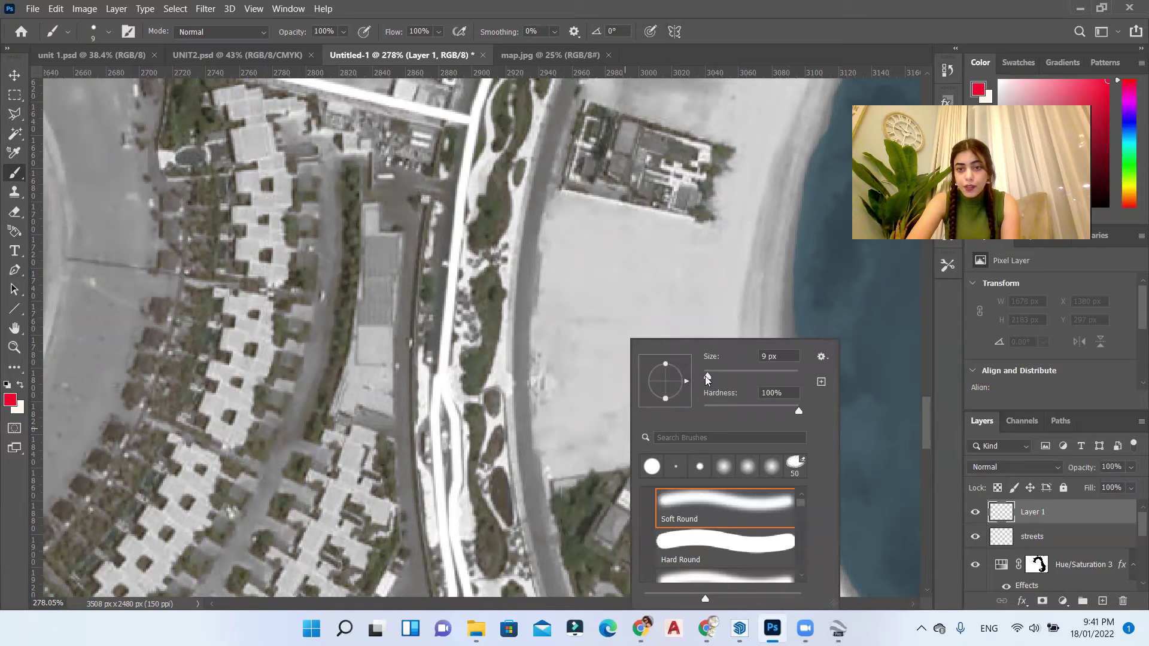
pyautogui.moveTo(707, 376); pyautogui.dragTo(705, 378)
pyautogui.click(751, 4)
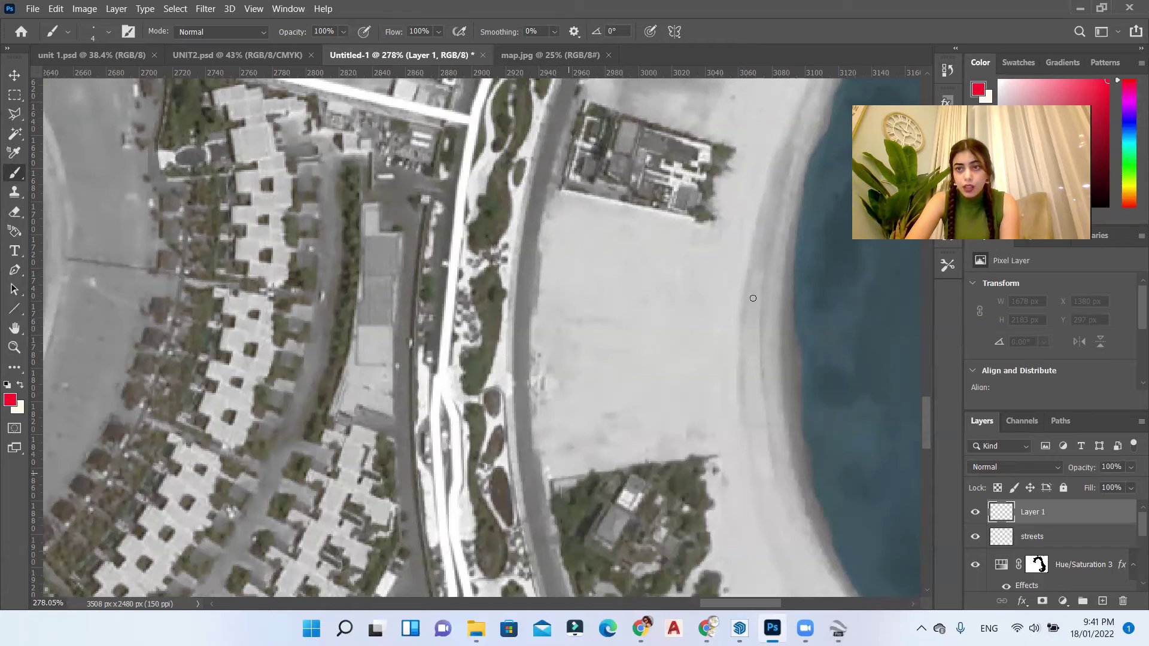
# Step: Draw a closed red outline around the empty plot with straight corner-to-corner lines
pyautogui.click(545, 477)
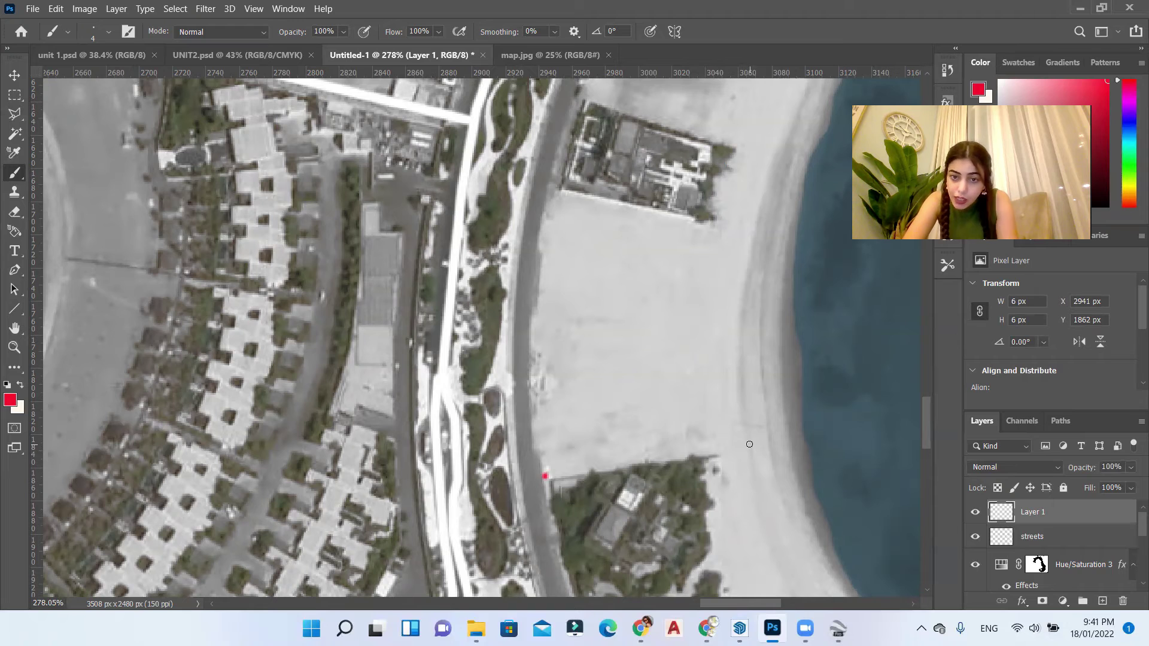
pyautogui.keyDown('shift'); pyautogui.click(749, 444); pyautogui.keyUp('shift')
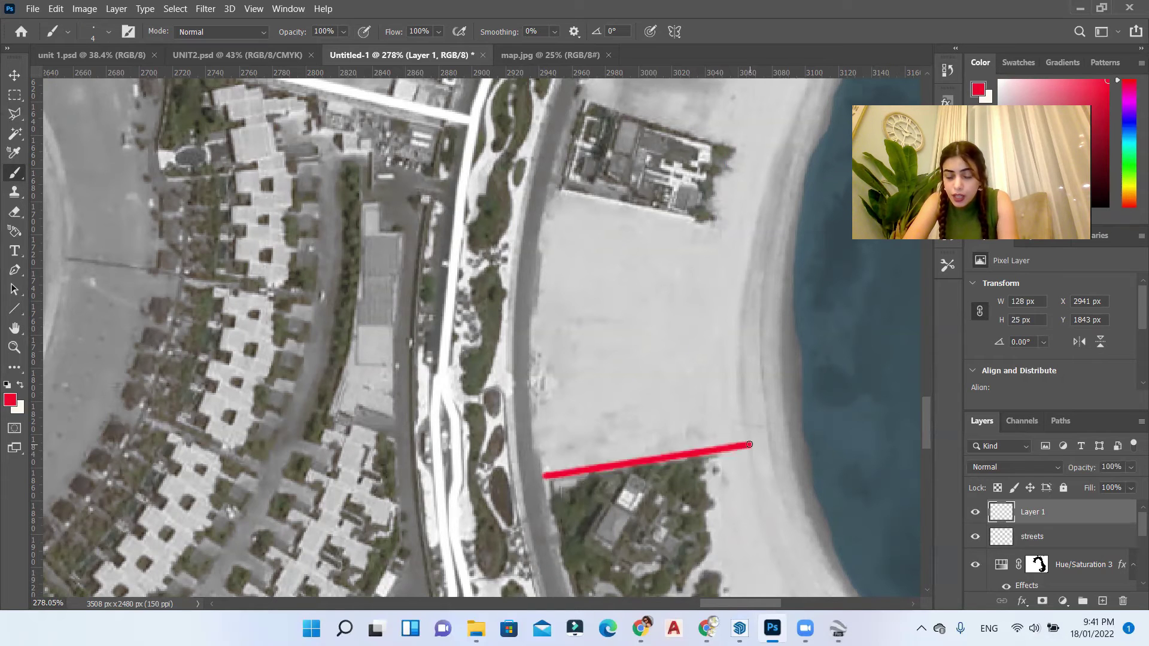
pyautogui.keyDown('shift'); pyautogui.click(743, 410); pyautogui.keyUp('shift')
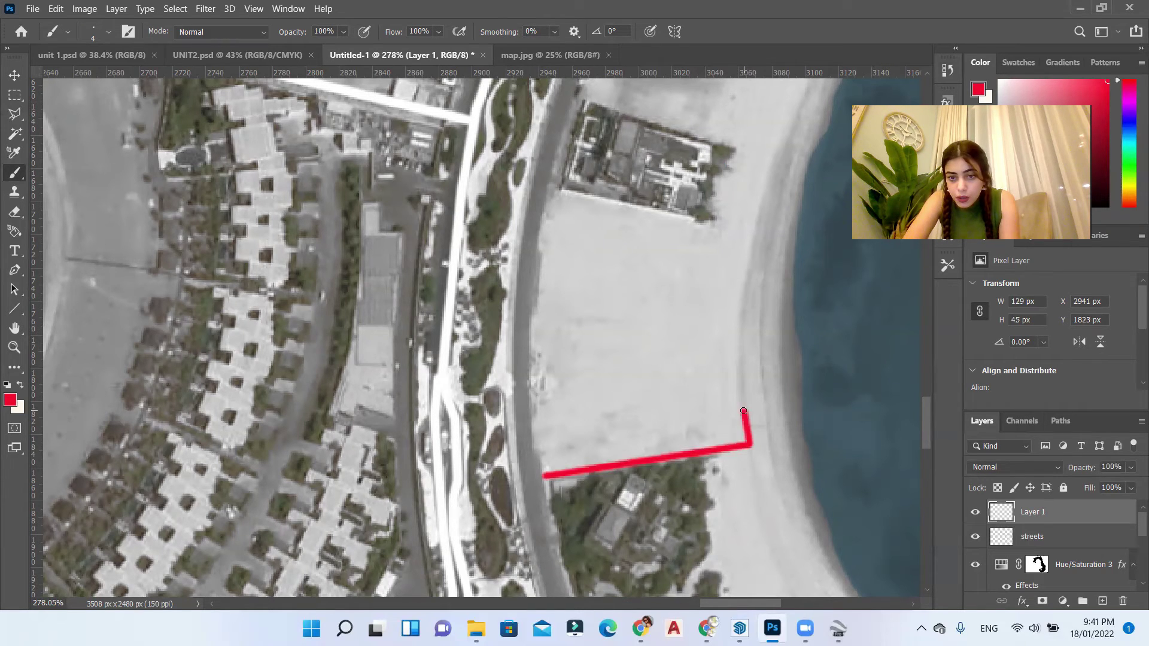
pyautogui.keyDown('shift'); pyautogui.click(742, 386); pyautogui.keyUp('shift')
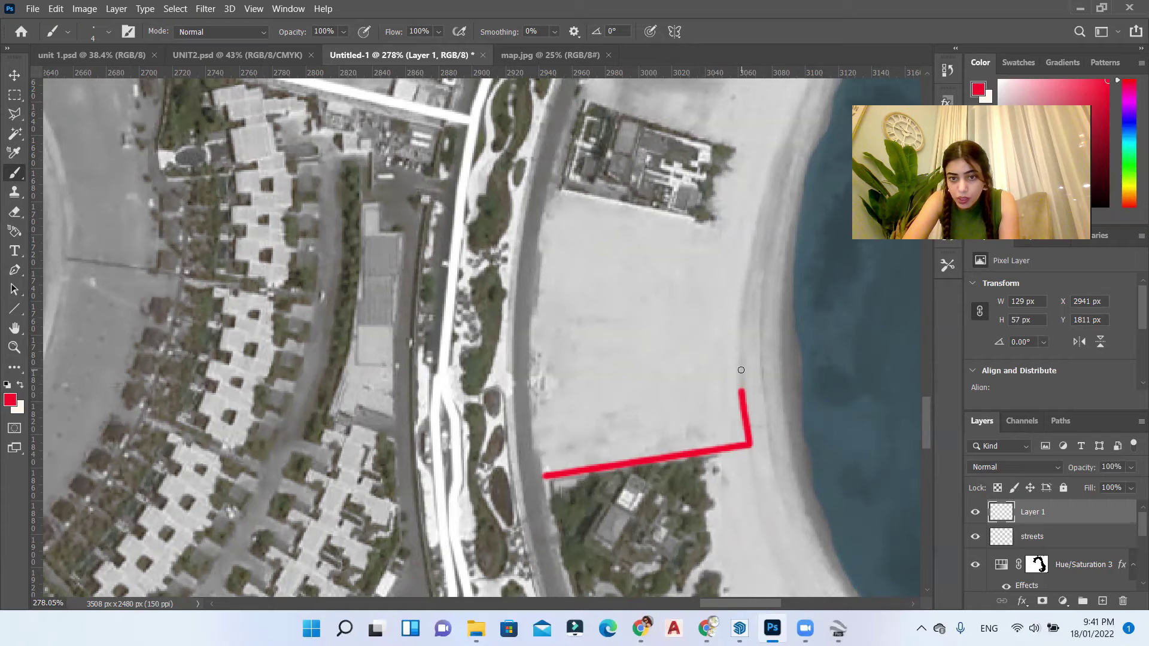
pyautogui.keyDown('shift'); pyautogui.click(741, 370); pyautogui.keyUp('shift')
pyautogui.keyDown('shift'); pyautogui.click(741, 349); pyautogui.keyUp('shift')
pyautogui.keyDown('shift'); pyautogui.click(741, 328); pyautogui.keyUp('shift')
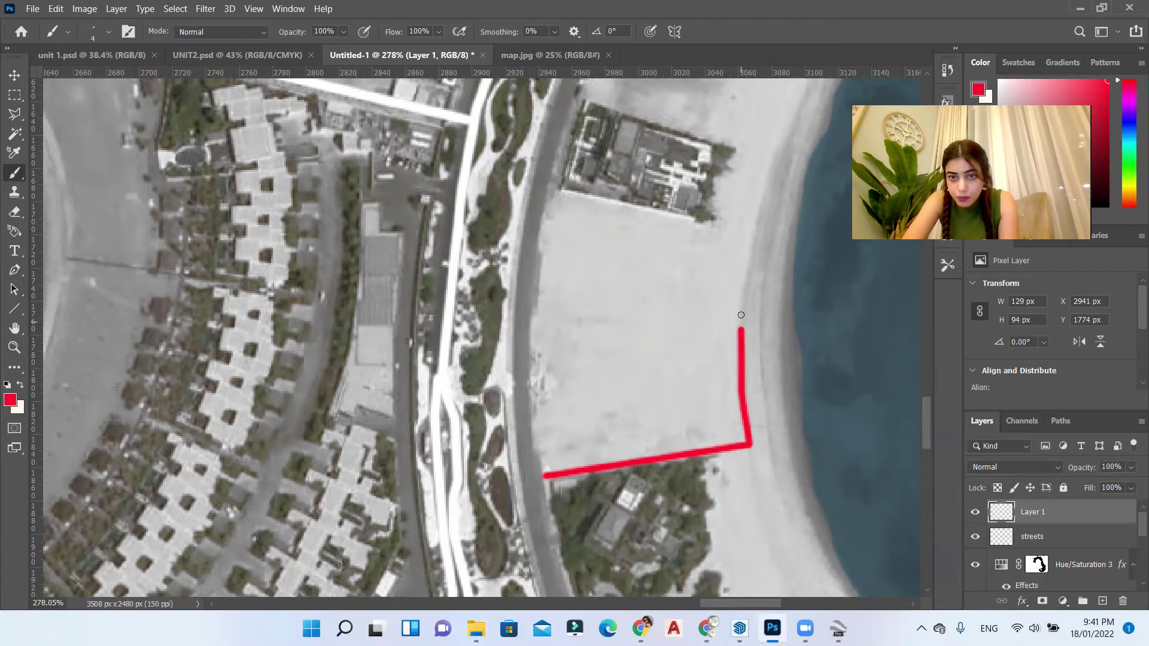
pyautogui.keyDown('shift'); pyautogui.click(748, 278); pyautogui.keyUp('shift')
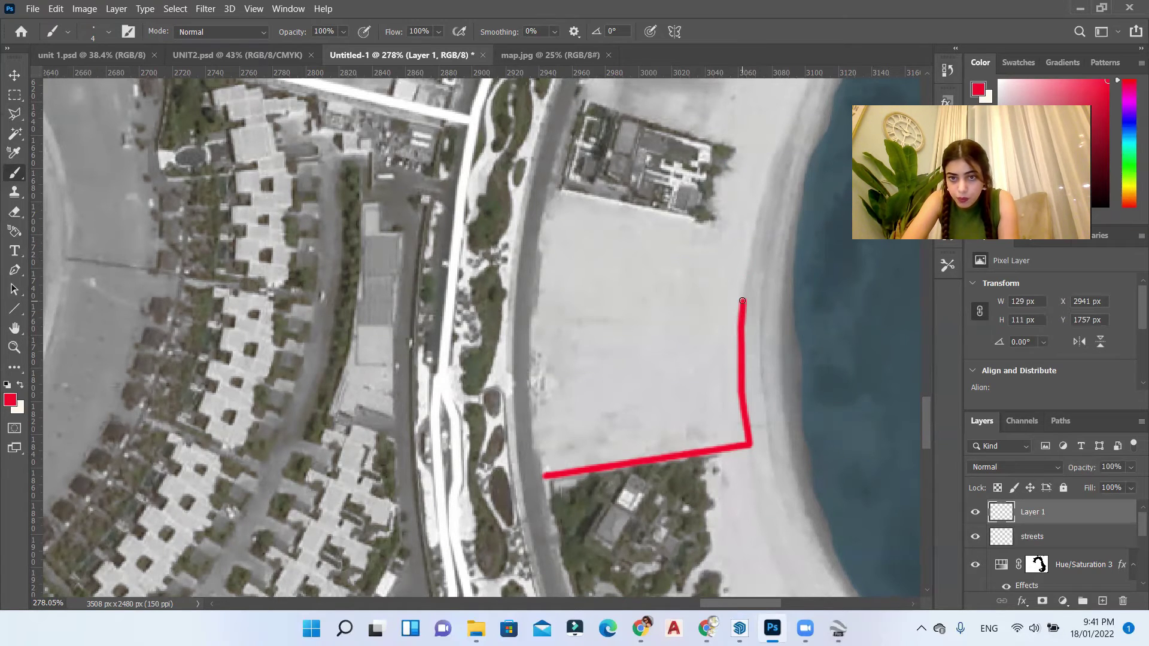
pyautogui.keyDown('shift'); pyautogui.click(756, 238); pyautogui.keyUp('shift')
pyautogui.keyDown('shift'); pyautogui.click(553, 186); pyautogui.keyUp('shift')
pyautogui.keyDown('shift'); pyautogui.click(546, 219); pyautogui.keyUp('shift')
pyautogui.keyDown('shift'); pyautogui.click(540, 258); pyautogui.keyUp('shift')
pyautogui.keyDown('shift'); pyautogui.click(536, 305); pyautogui.keyUp('shift')
pyautogui.keyDown('shift'); pyautogui.click(534, 363); pyautogui.keyUp('shift')
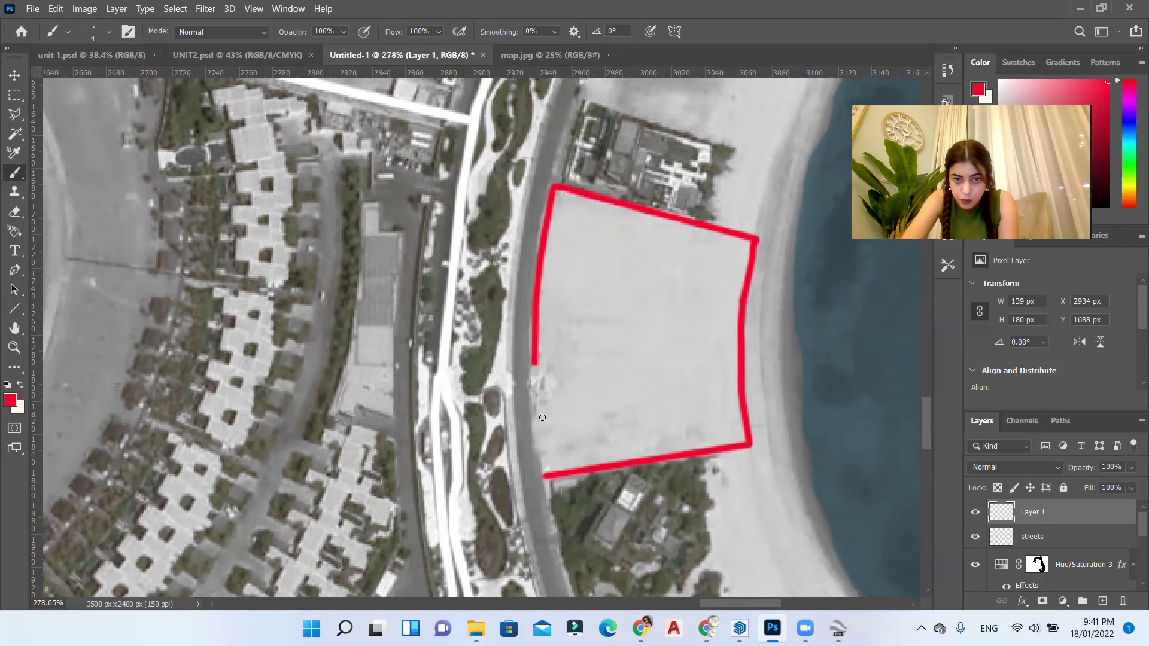
pyautogui.keyDown('shift'); pyautogui.click(535, 417); pyautogui.keyUp('shift')
pyautogui.keyDown('shift'); pyautogui.click(543, 477); pyautogui.keyUp('shift')
pyautogui.scroll(-1, 544, 479)
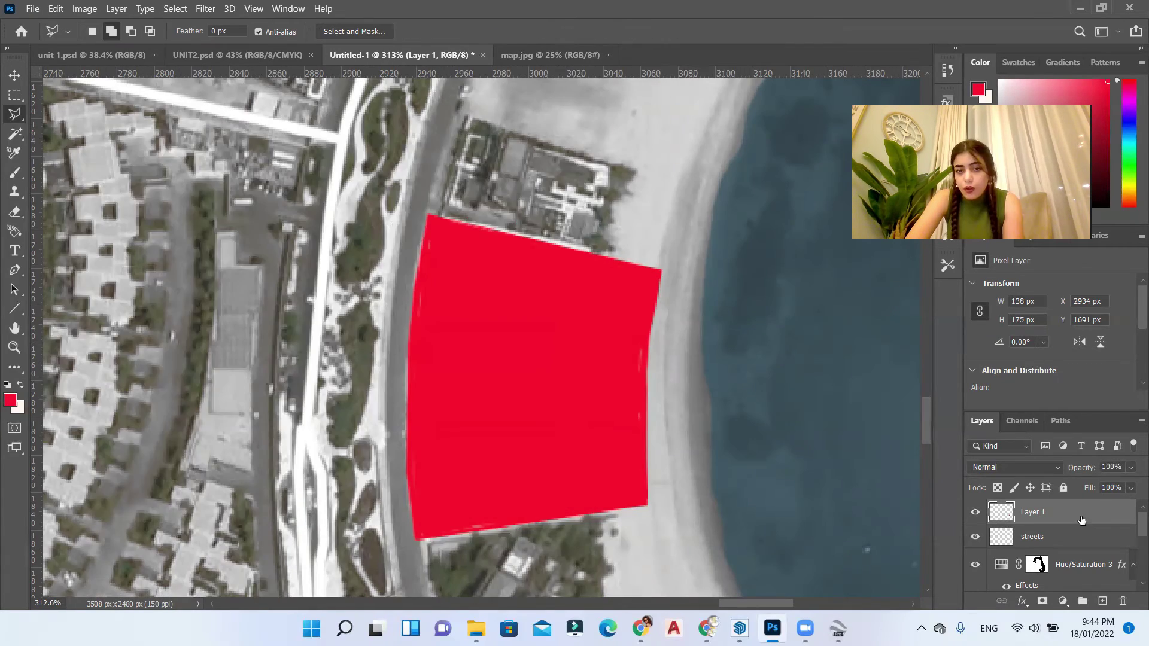
# Step: Give Layer 1 a 2 px black Stroke positioned Outside
pyautogui.doubleClick(1083, 520)
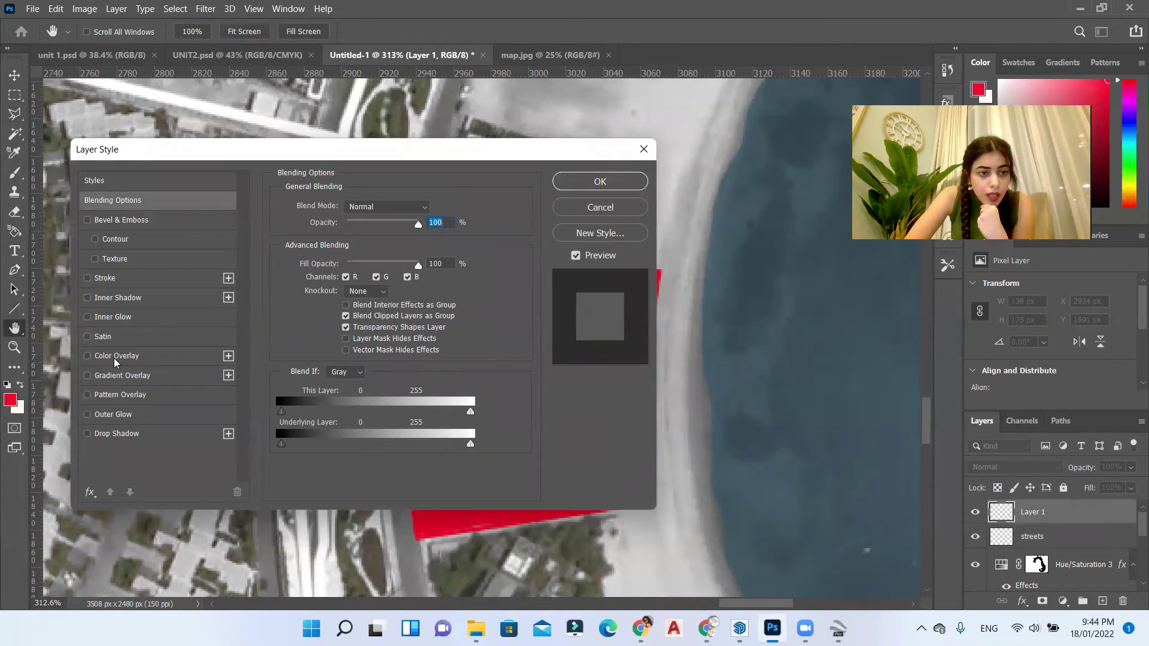
pyautogui.click(105, 278)
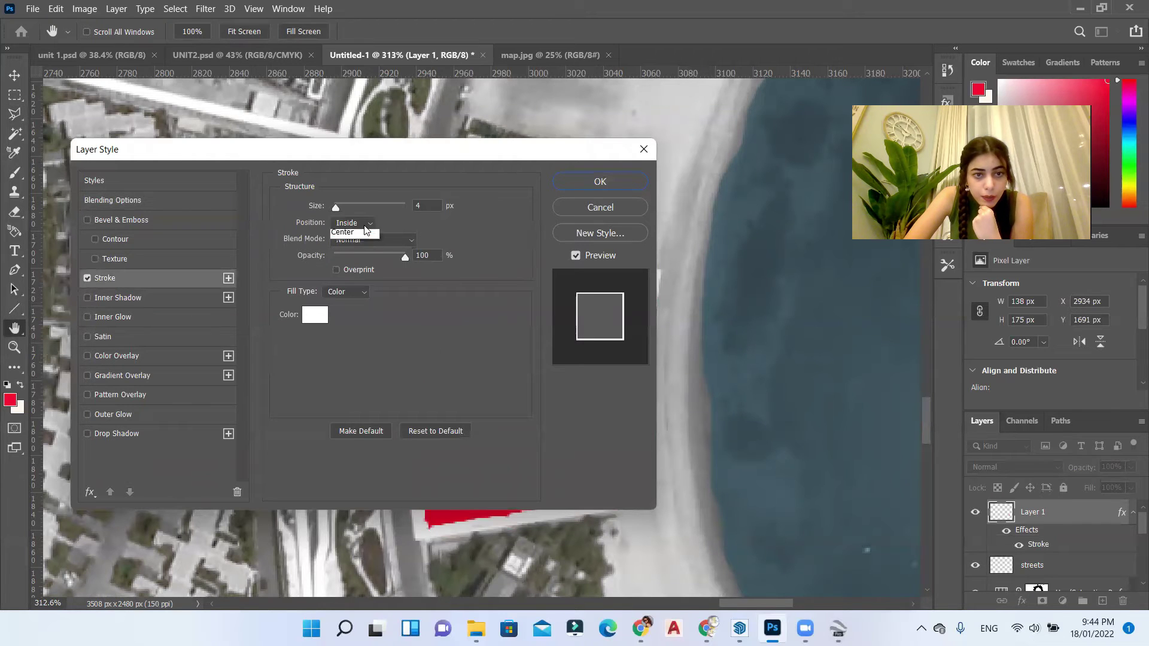
pyautogui.click(351, 237)
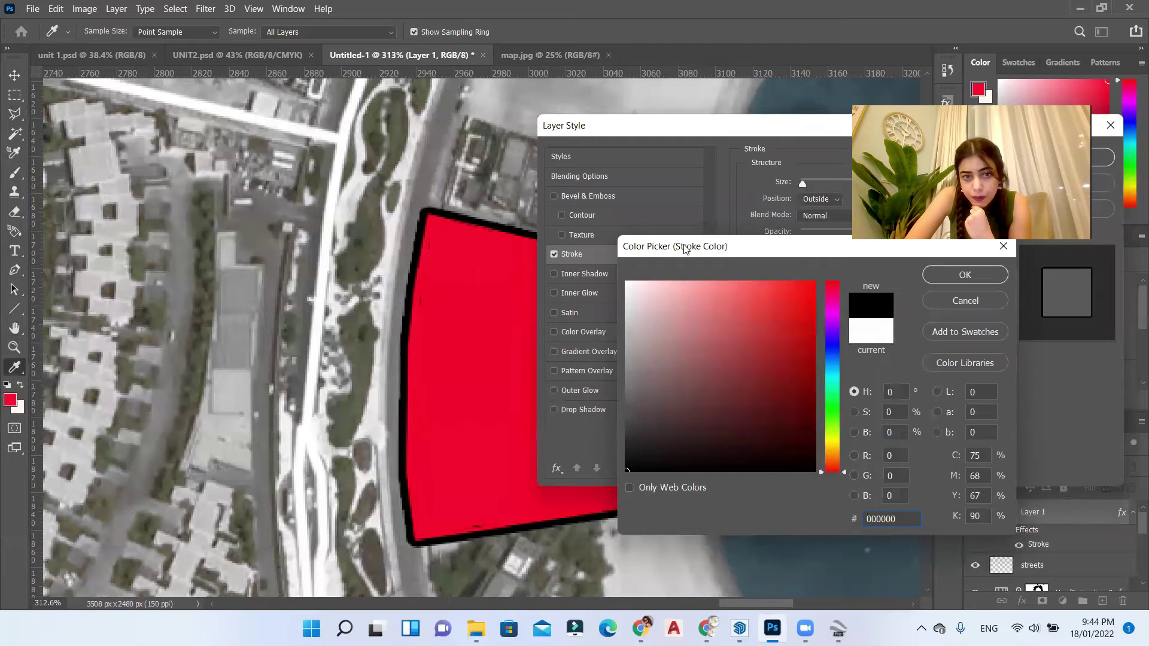
pyautogui.moveTo(685, 248); pyautogui.dragTo(243, 246)
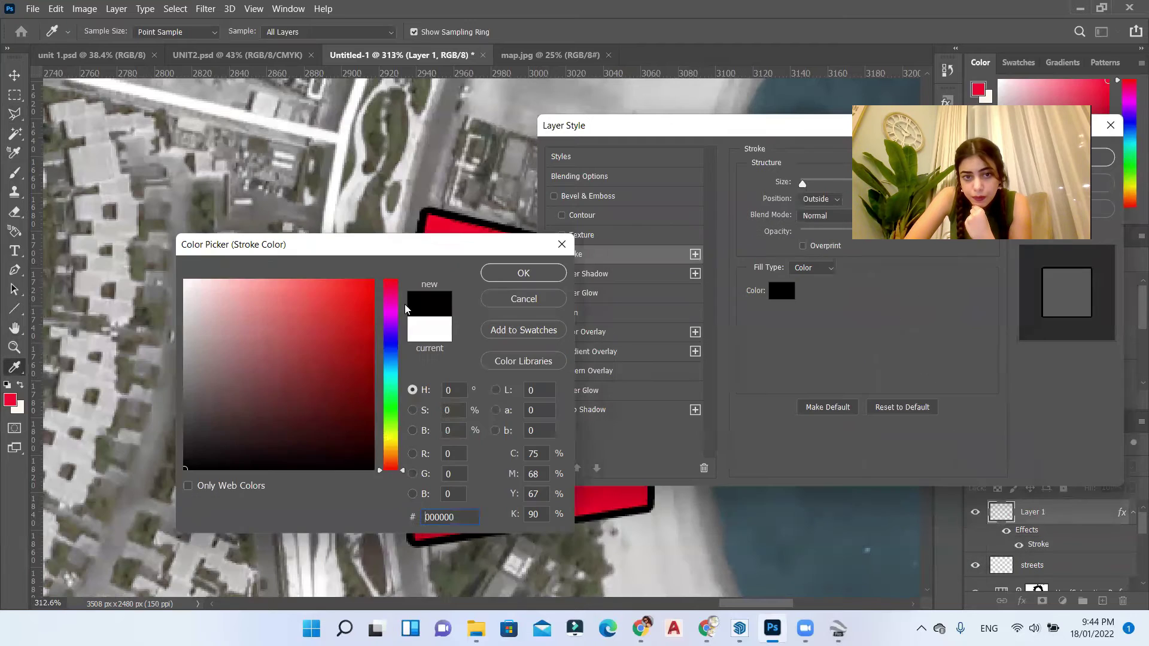
pyautogui.click(507, 277)
pyautogui.moveTo(720, 131); pyautogui.dragTo(402, 160)
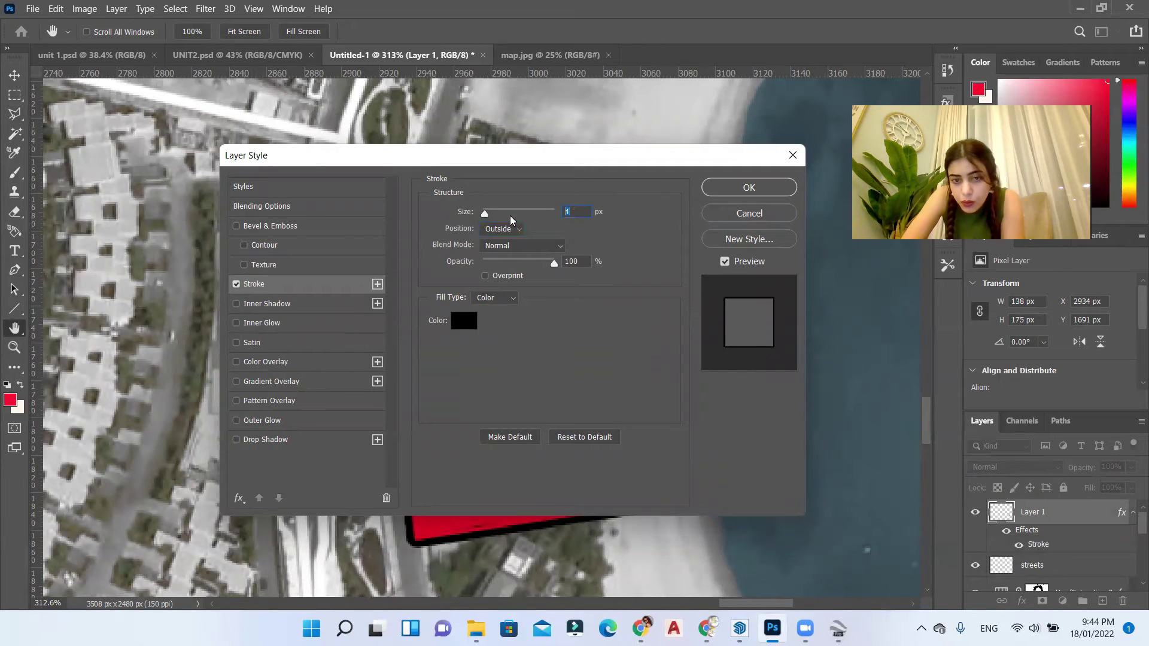
pyautogui.write('1')
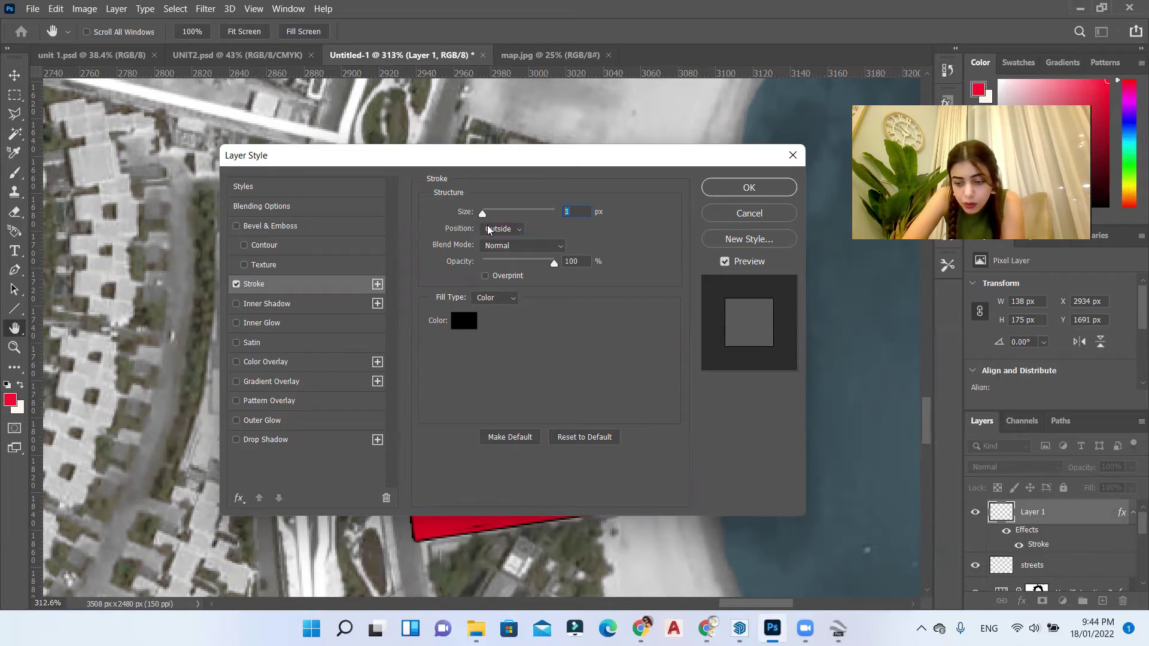
pyautogui.press('Up')
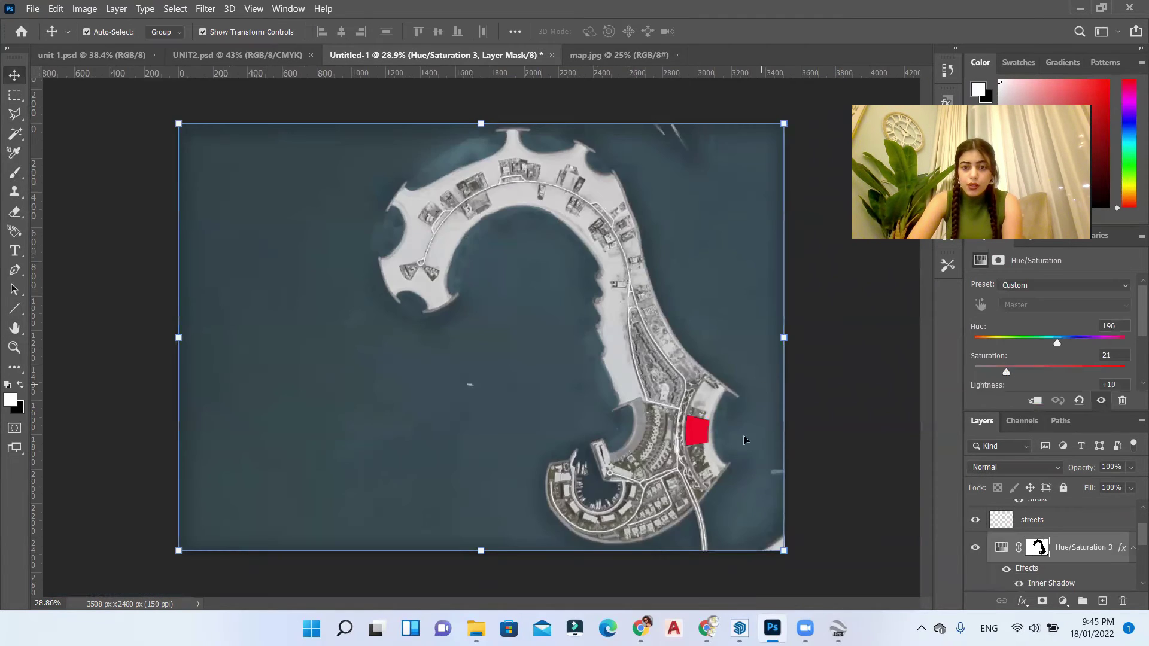
# Step: Select the Hue/Saturation 3 adjustment layer above the red plot layer
pyautogui.scroll(3, 720, 460)
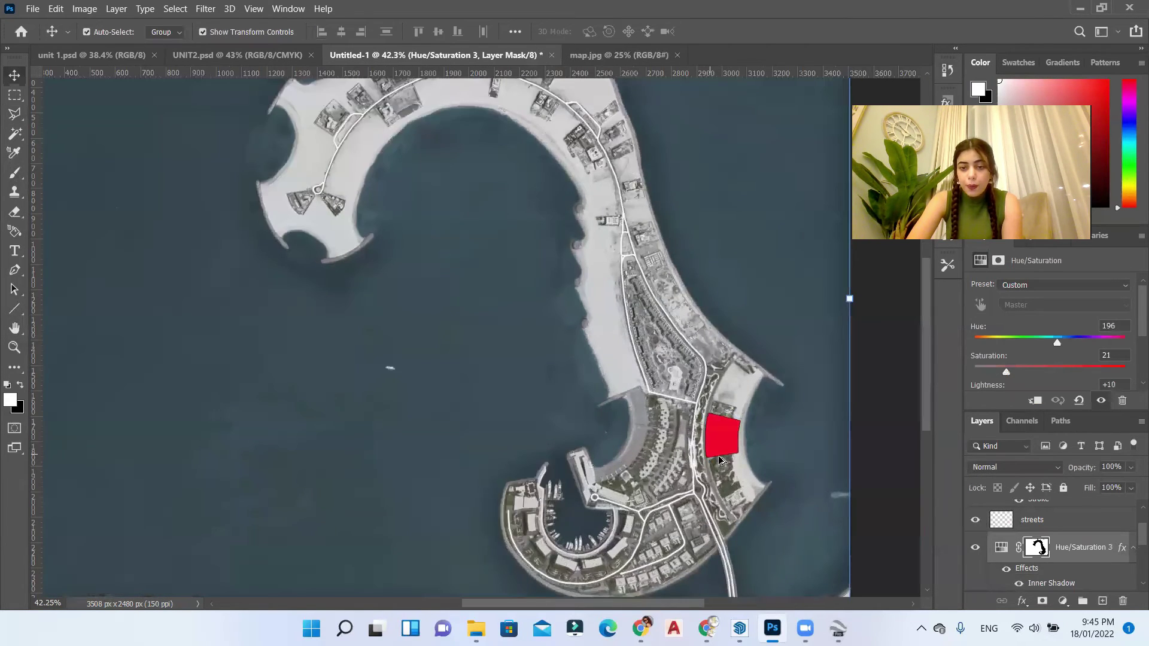
pyautogui.scroll(-2, 720, 460)
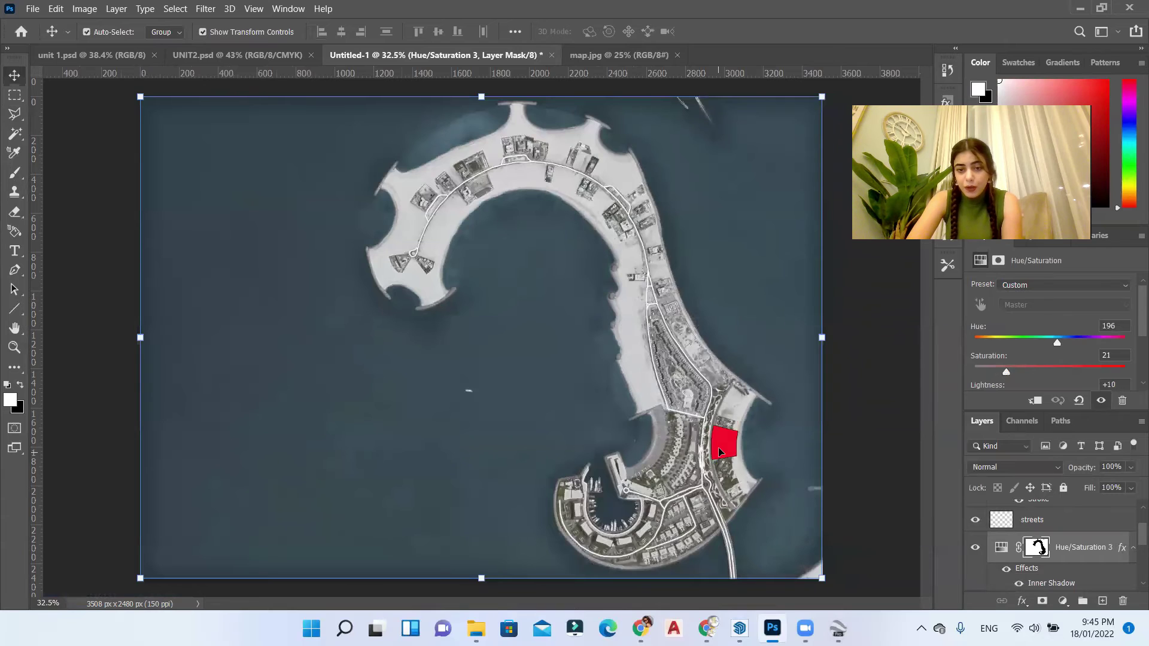
pyautogui.click(720, 452)
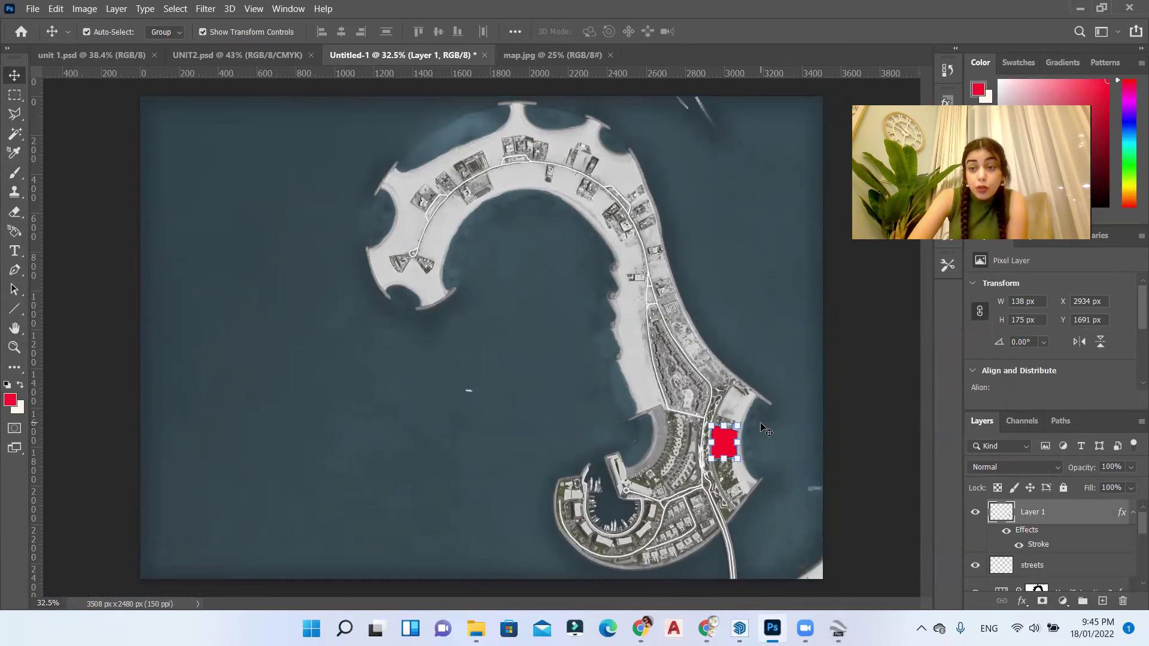
pyautogui.click(800, 460)
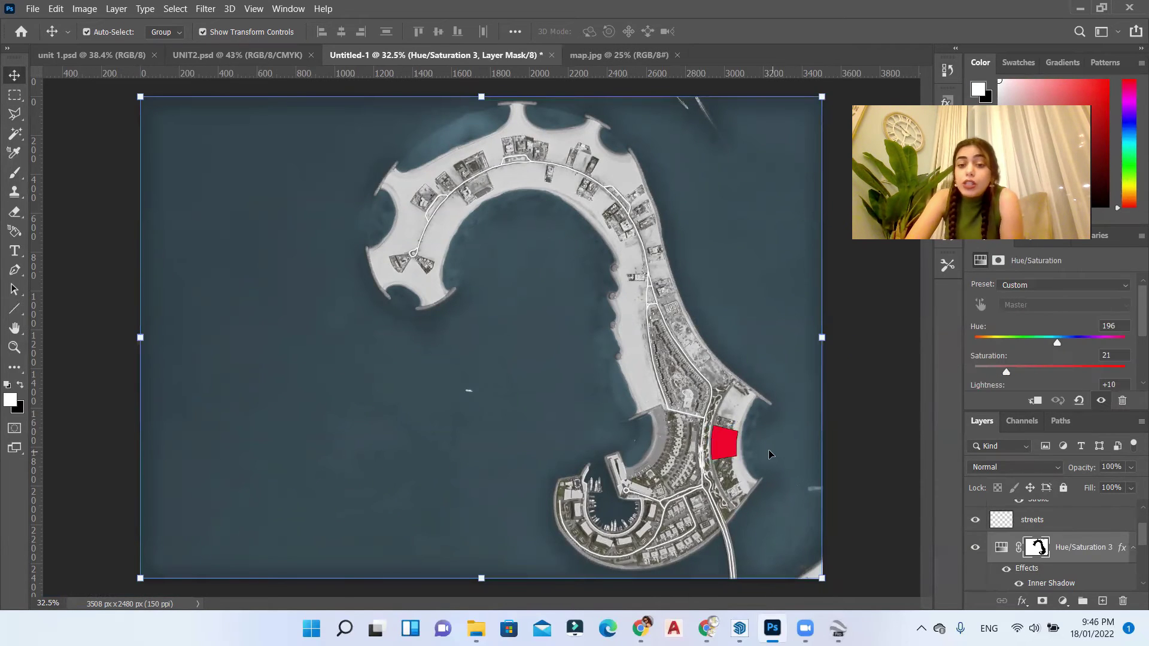
pyautogui.scroll(2, 1045, 527)
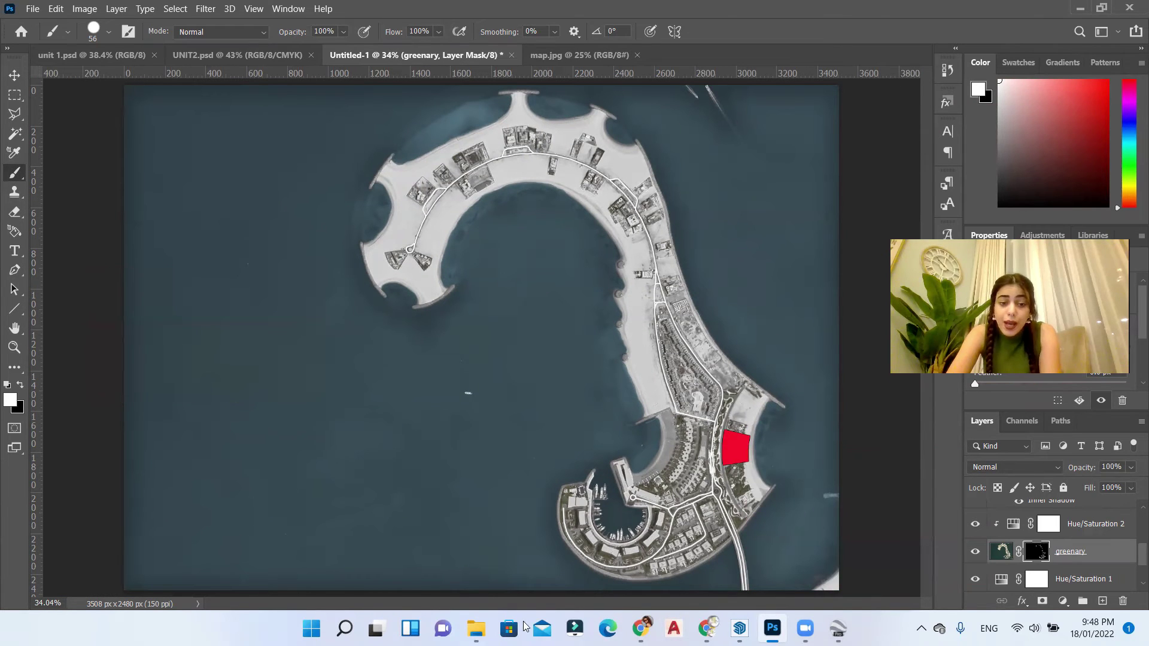
# Step: Drag paper-texture-photo.jpg from the tut 8 folder onto the site plan canvas
pyautogui.click(476, 629)
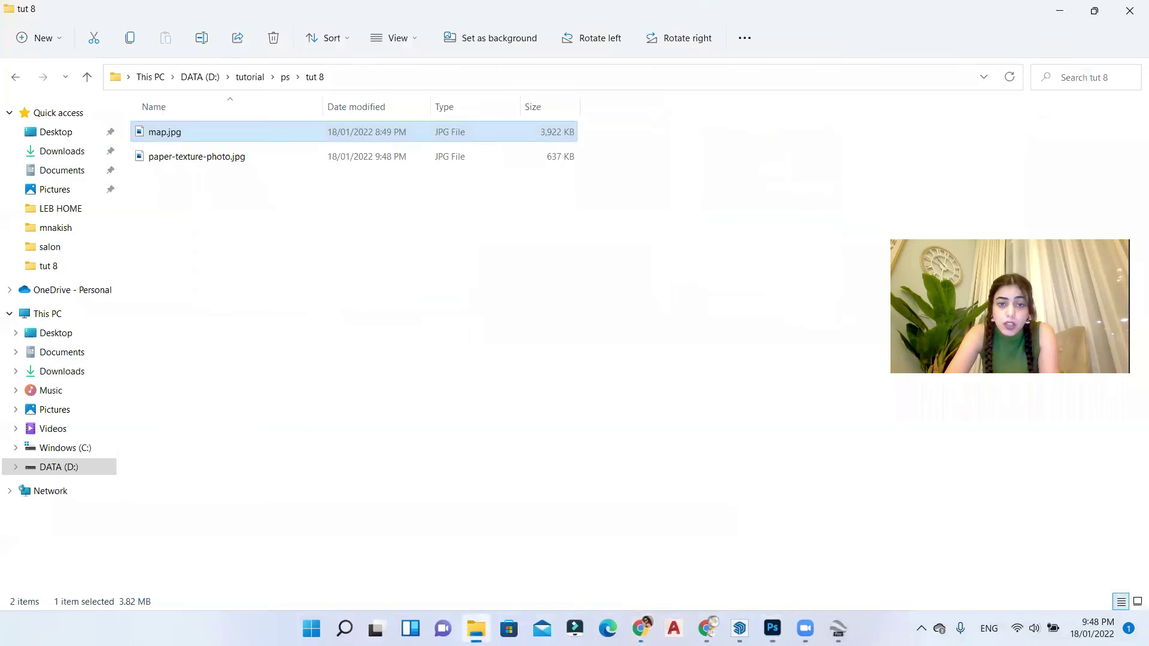
pyautogui.click(251, 157)
pyautogui.doubleClick(428, 5)
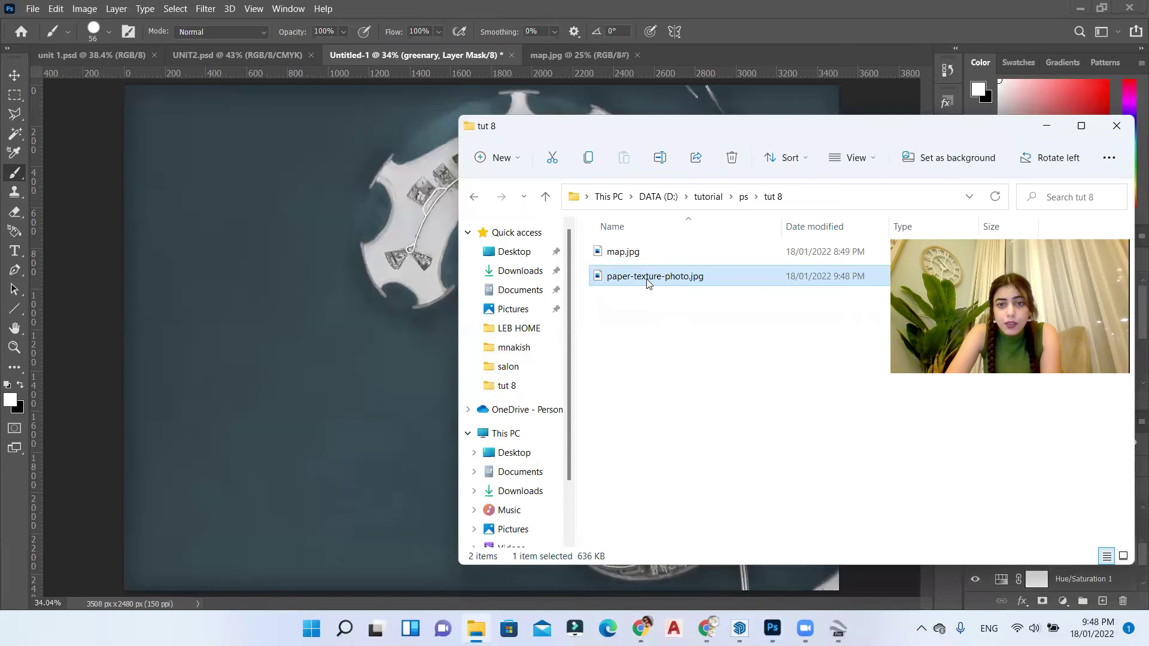
pyautogui.moveTo(648, 284); pyautogui.dragTo(353, 204)
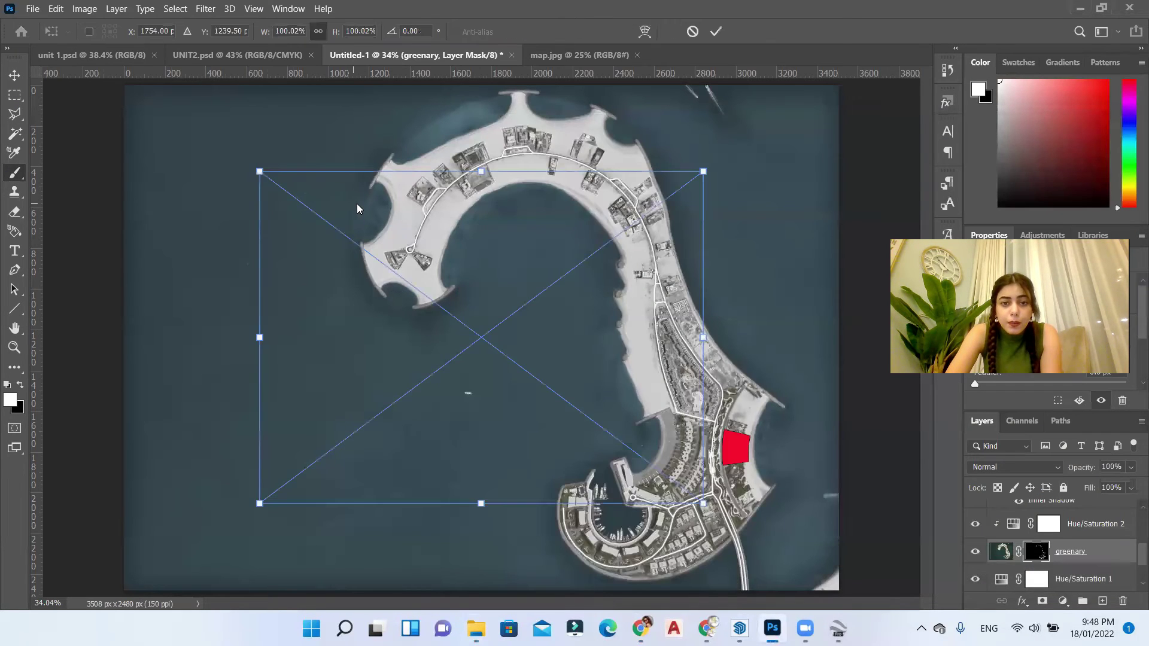
# Step: Scale the paper texture to about a quarter of the canvas and fit it in the top-left corner
pyautogui.hotkey('ctrl', '-')
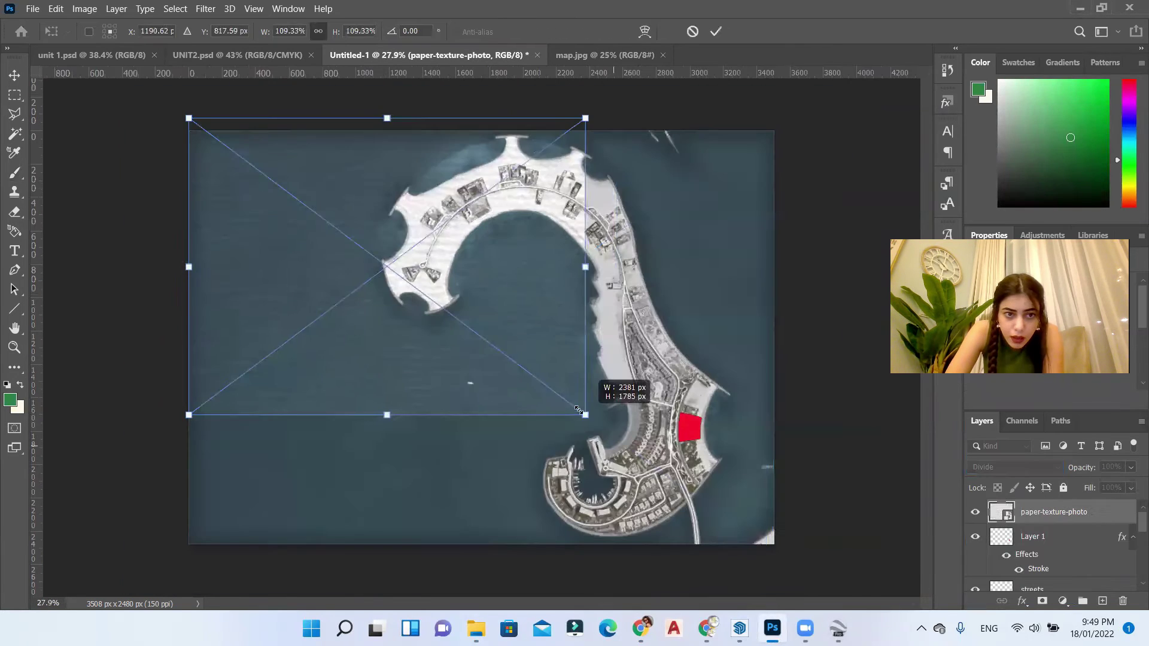
pyautogui.moveTo(592, 413); pyautogui.dragTo(523, 369)
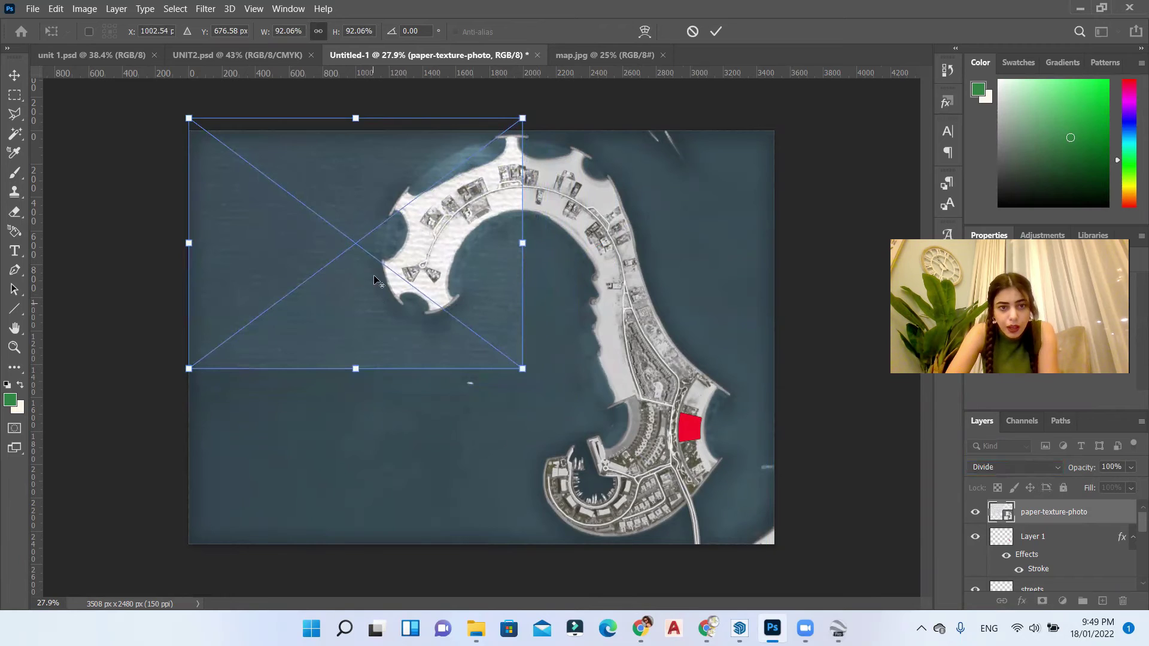
pyautogui.moveTo(382, 190); pyautogui.dragTo(405, 214)
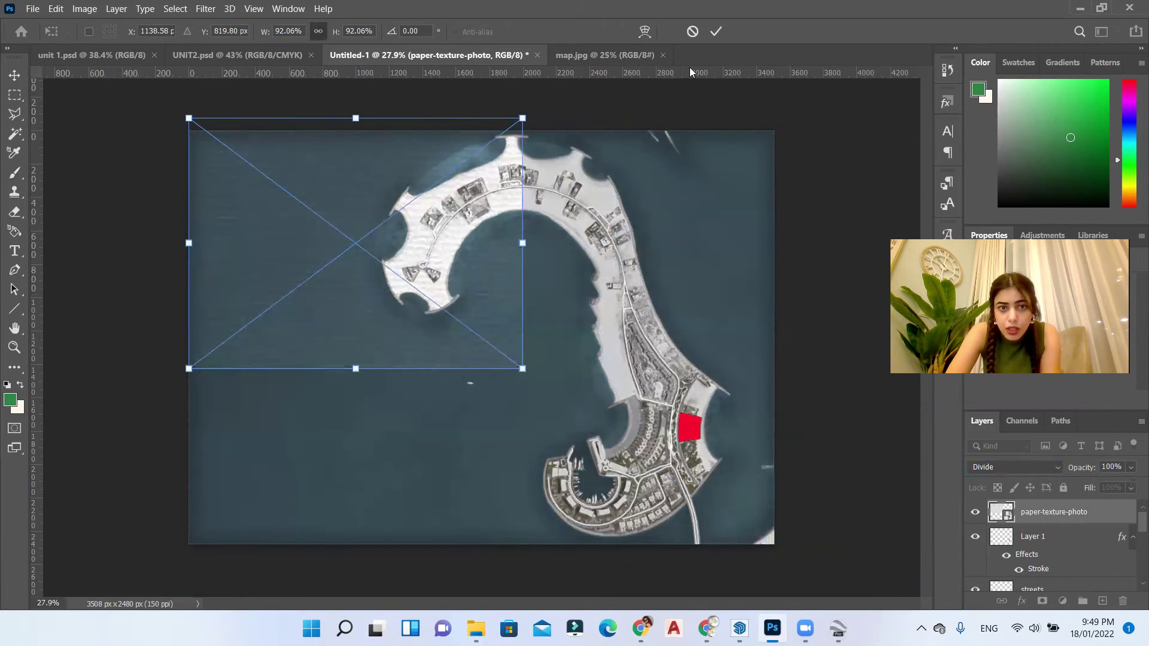
pyautogui.click(716, 31)
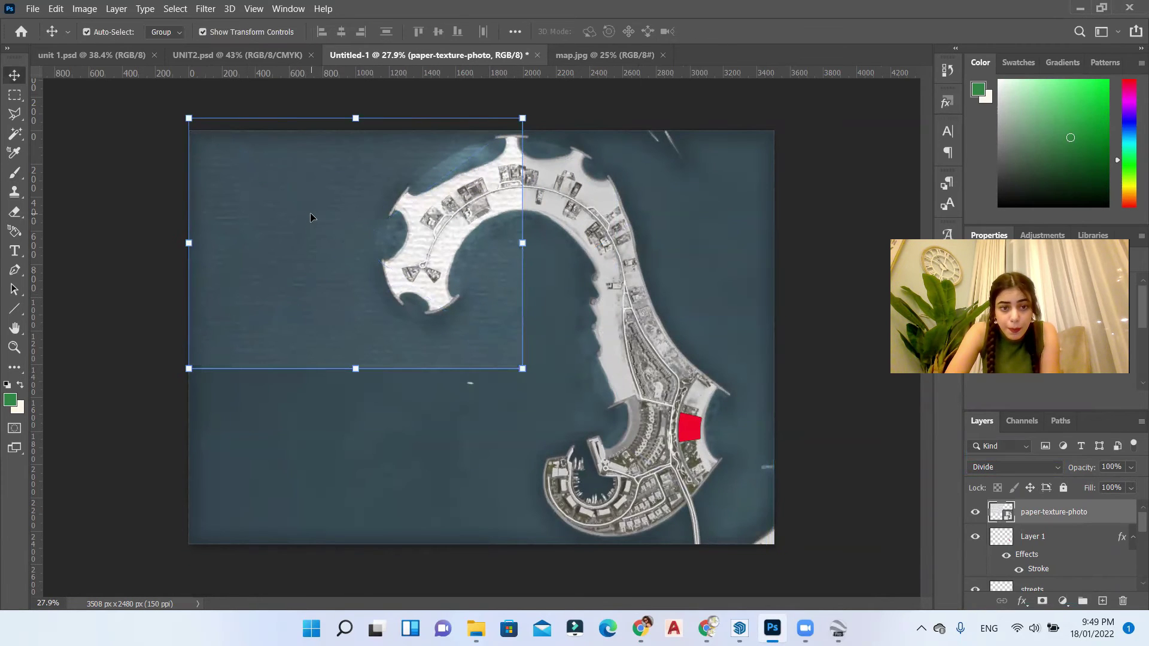
# Step: Duplicate the texture tile to cover the lower-left and lower-right areas of the plan
pyautogui.moveTo(316, 214); pyautogui.dragTo(689, 123)
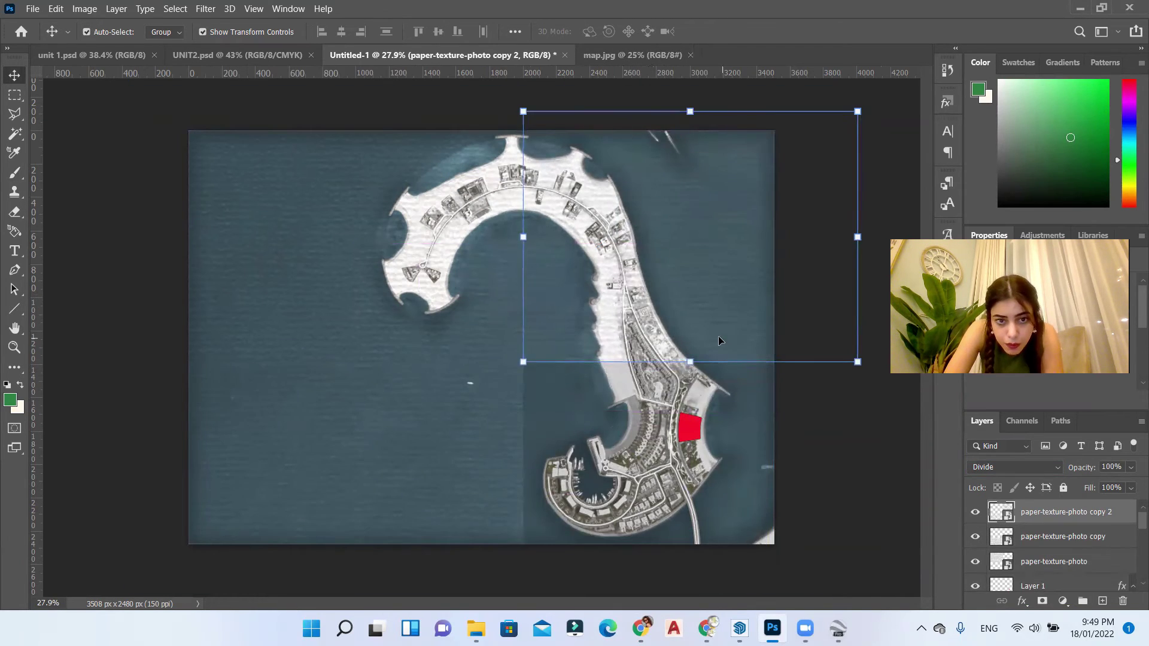
pyautogui.press('j')
pyautogui.moveTo(660, 239)
pyautogui.mouseDown()
pyautogui.moveTo(683, 283)
pyautogui.moveTo(742, 331)
pyautogui.moveTo(749, 359)
pyautogui.mouseUp()
pyautogui.hotkey('ctrl', 'd')
pyautogui.click(15, 76)
pyautogui.hotkey('ctrl', 'z')
pyautogui.moveTo(695, 233); pyautogui.dragTo(693, 483)
# Step: Merge the four paper texture layers into a single layer
pyautogui.press('ctrl')
pyautogui.scroll(-1, 1088, 543)
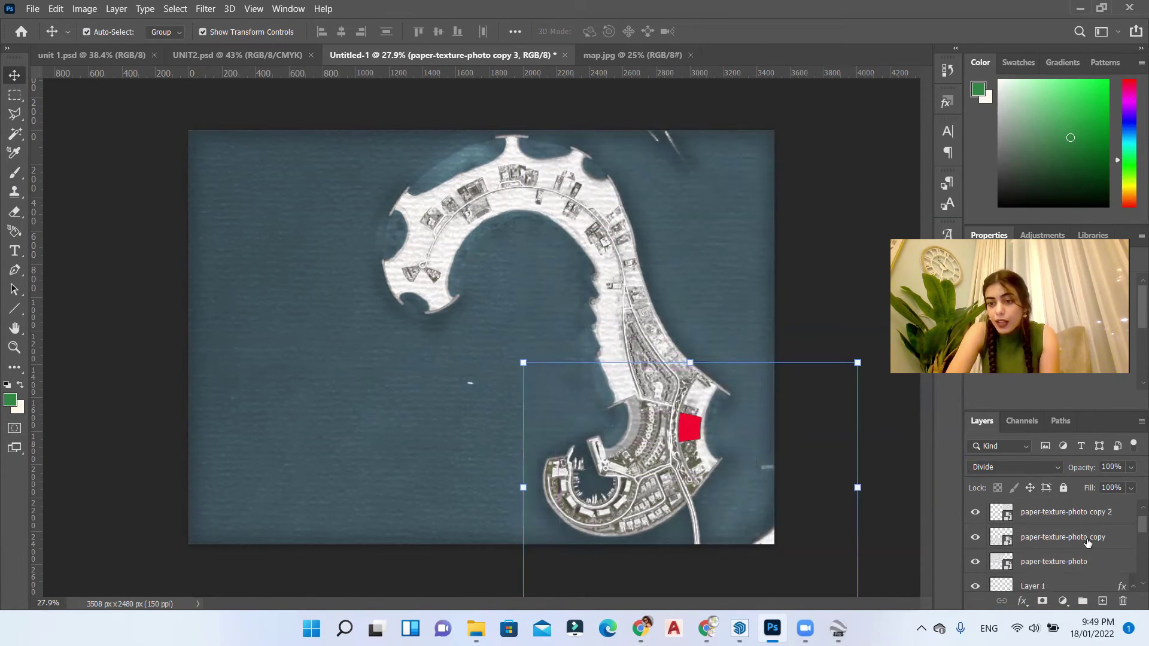
pyautogui.keyDown('shift'); pyautogui.click(1076, 566); pyautogui.keyUp('shift')
pyautogui.scroll(1, 1071, 563)
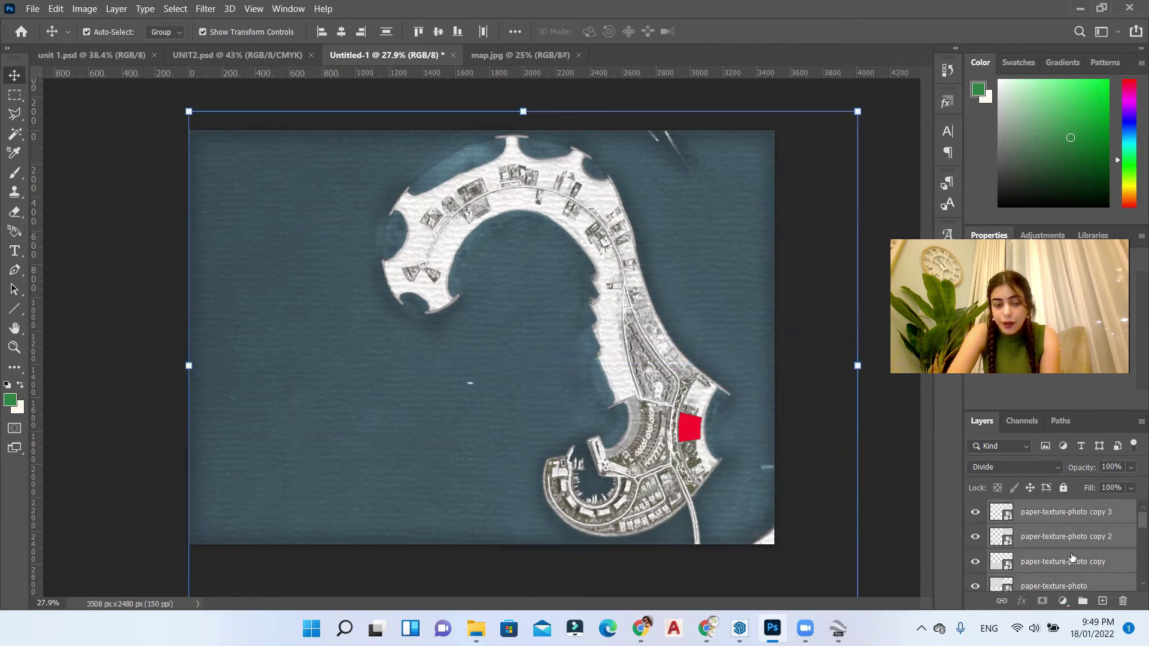
pyautogui.hotkey('ctrl', 'e')
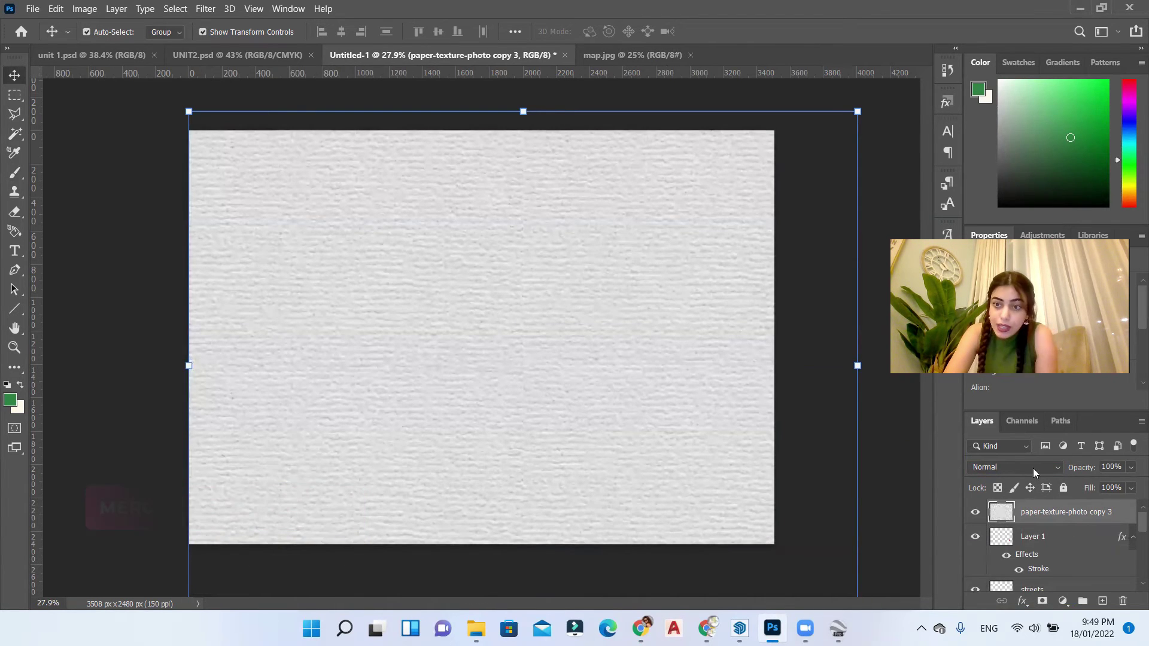
# Step: Switch the merged paper texture layer's blend mode to Divide
pyautogui.click(1036, 473)
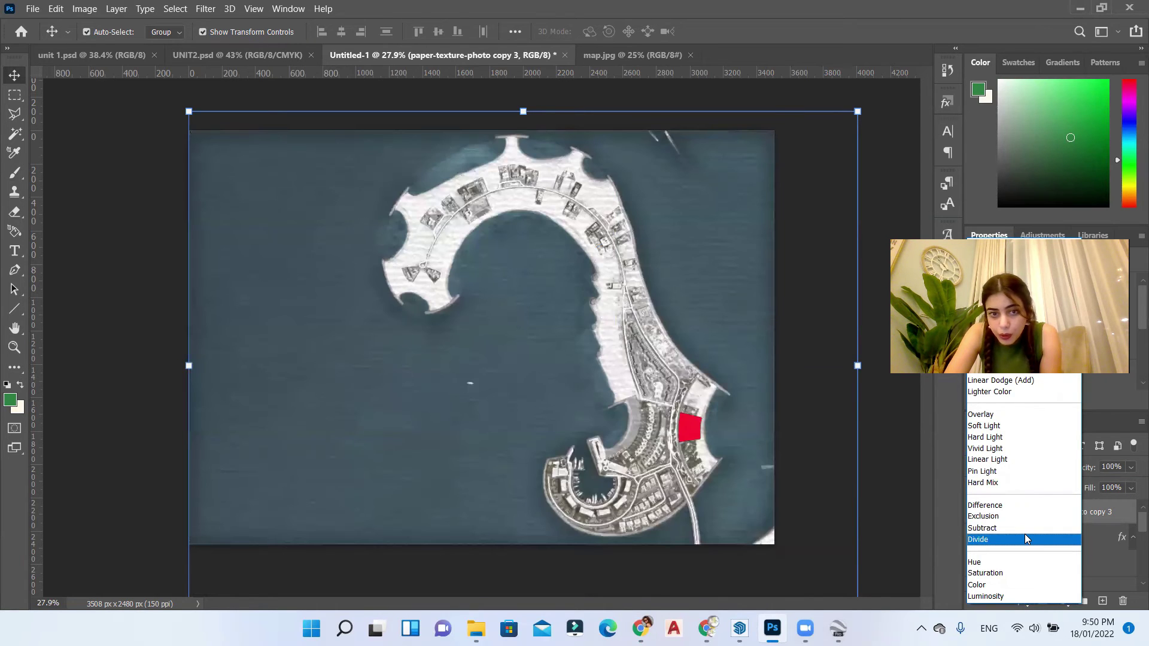
pyautogui.click(1025, 539)
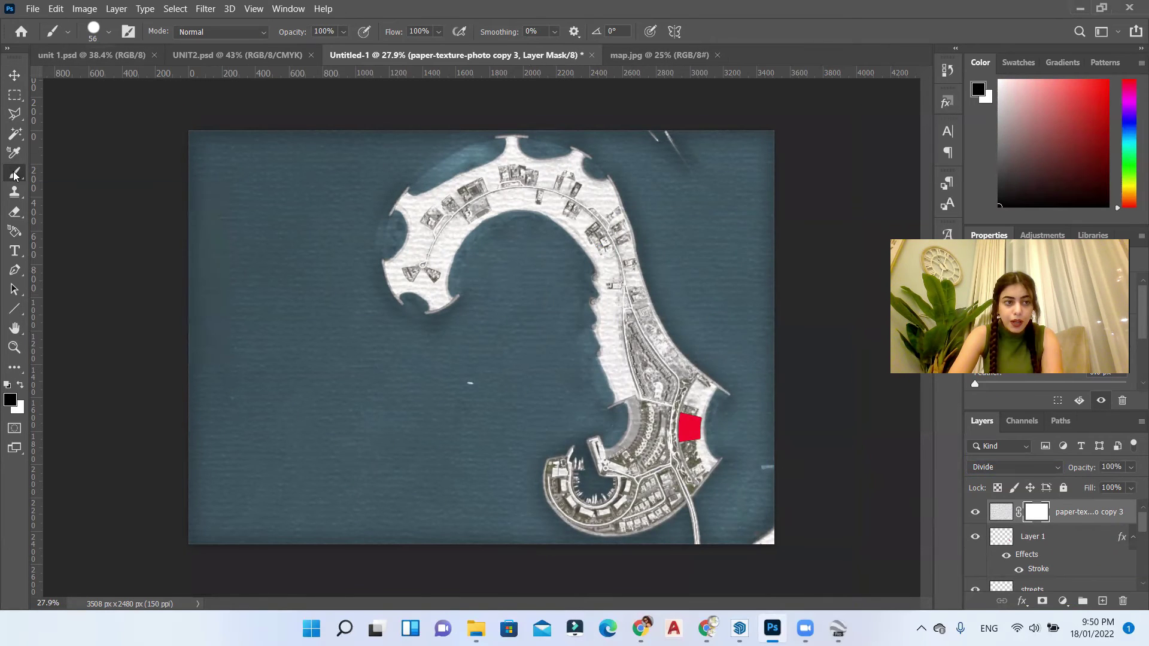
# Step: Set the brush to 448 px size, 69% hardness and 35% opacity
pyautogui.rightClick(568, 239)
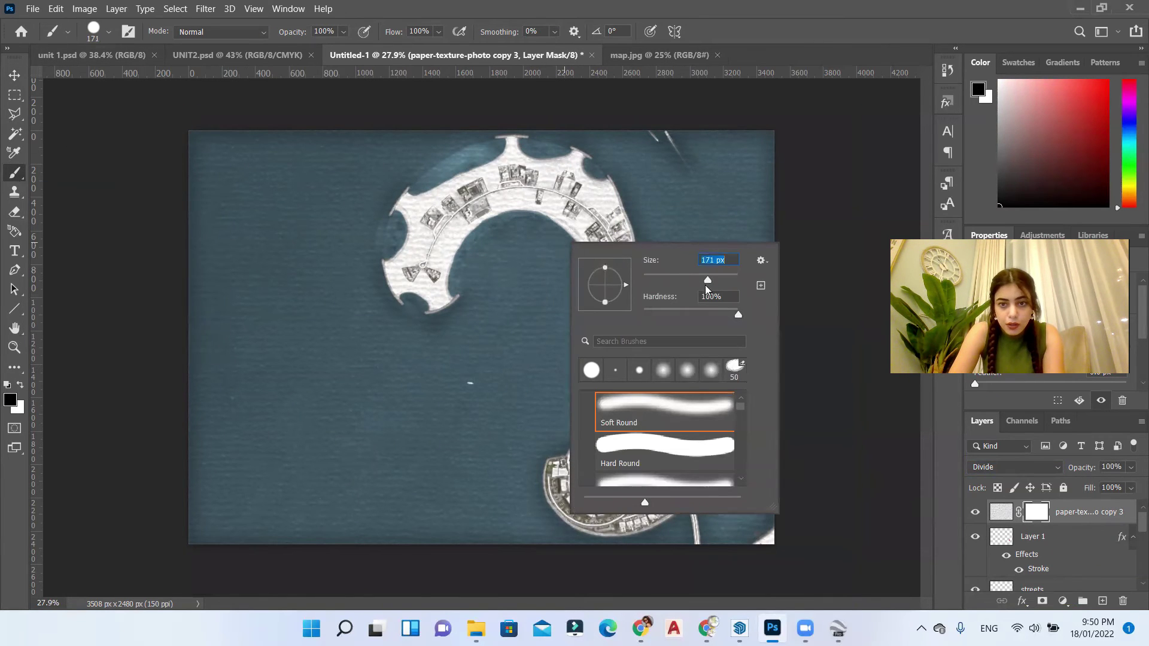
pyautogui.moveTo(735, 280); pyautogui.dragTo(727, 281)
pyautogui.moveTo(738, 314); pyautogui.dragTo(709, 314)
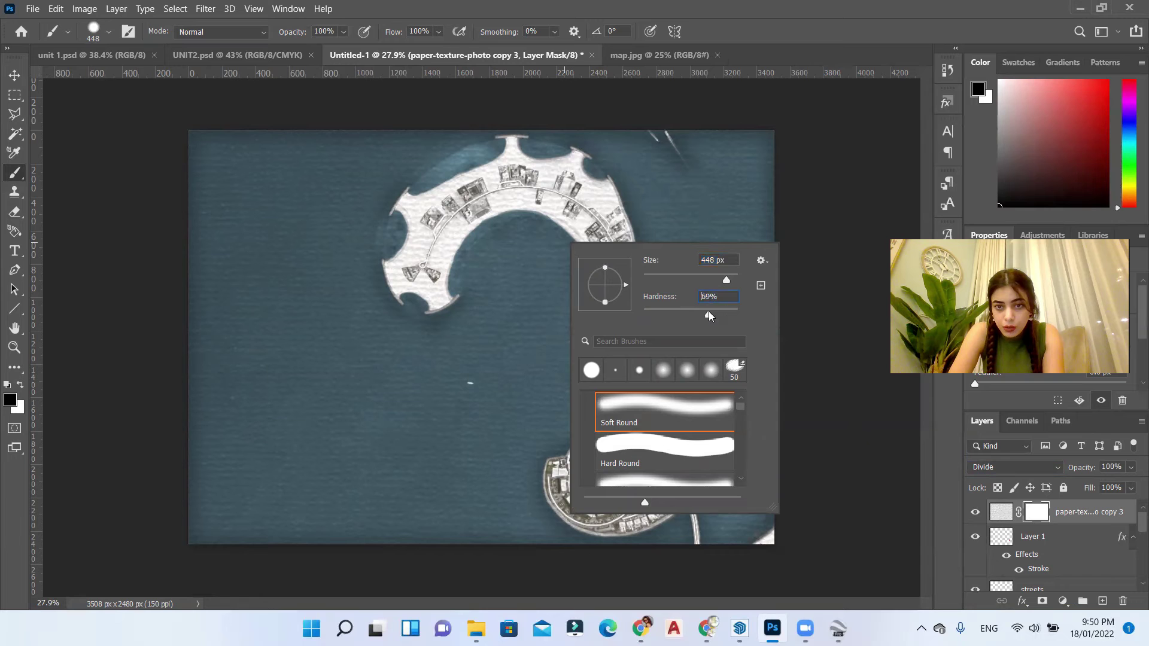
pyautogui.press('Return')
pyautogui.click(343, 33)
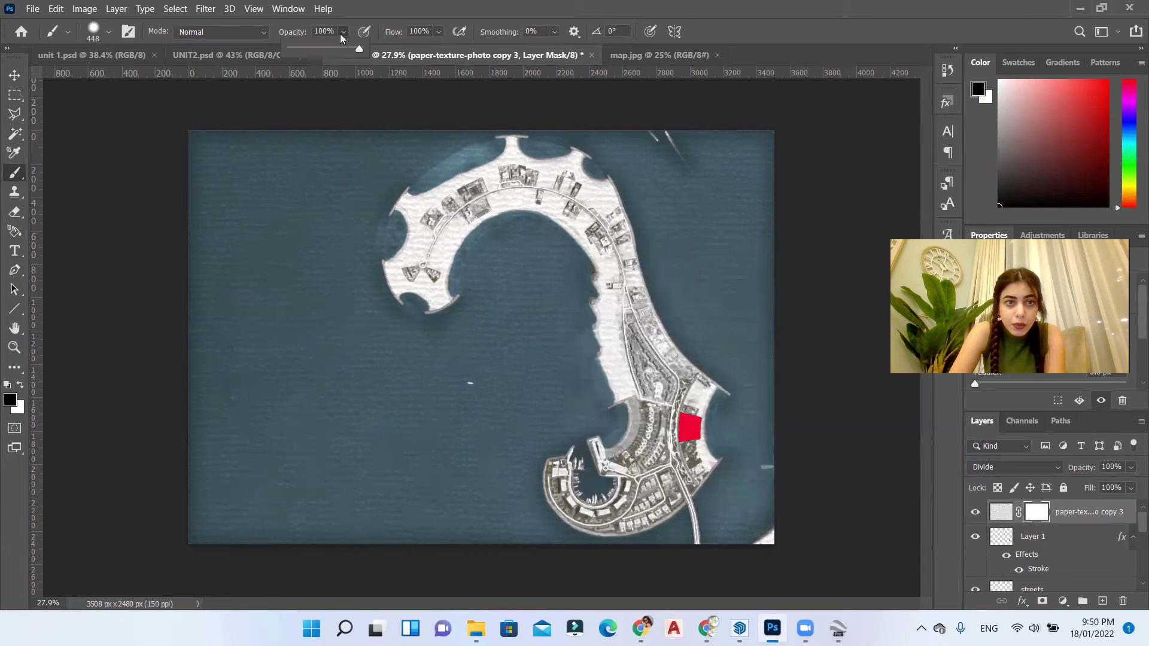
pyautogui.click(314, 49)
# Step: Brush out the texture mask over the island's western tip, upper arc and lower land
pyautogui.scroll(3, 423, 251)
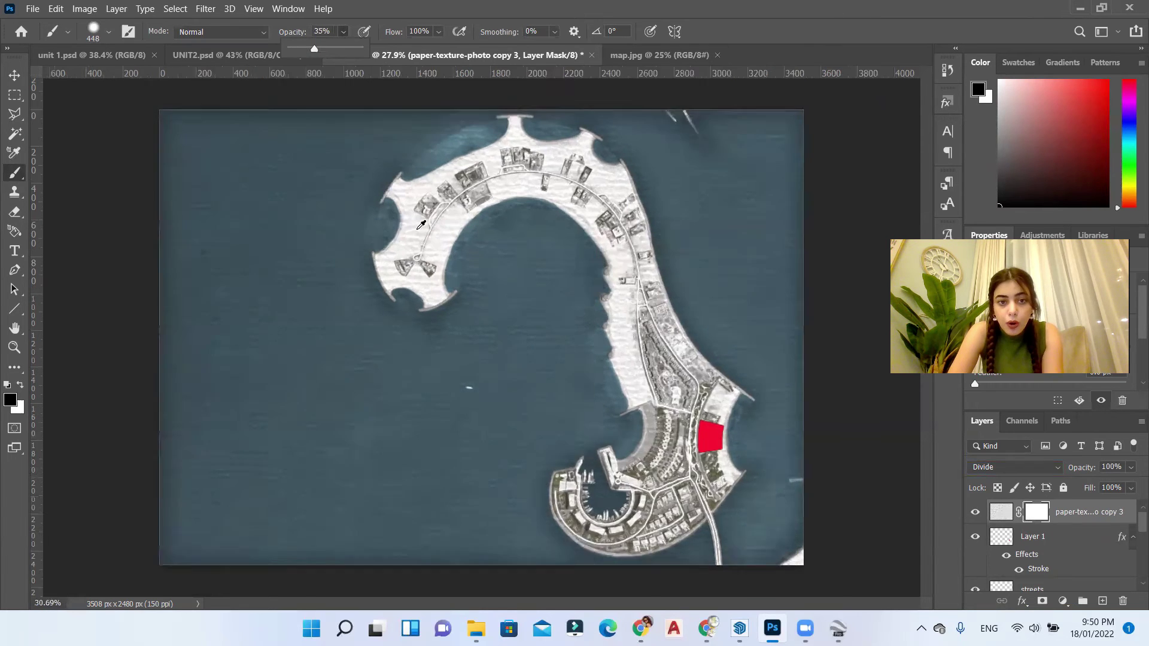
pyautogui.click(412, 265)
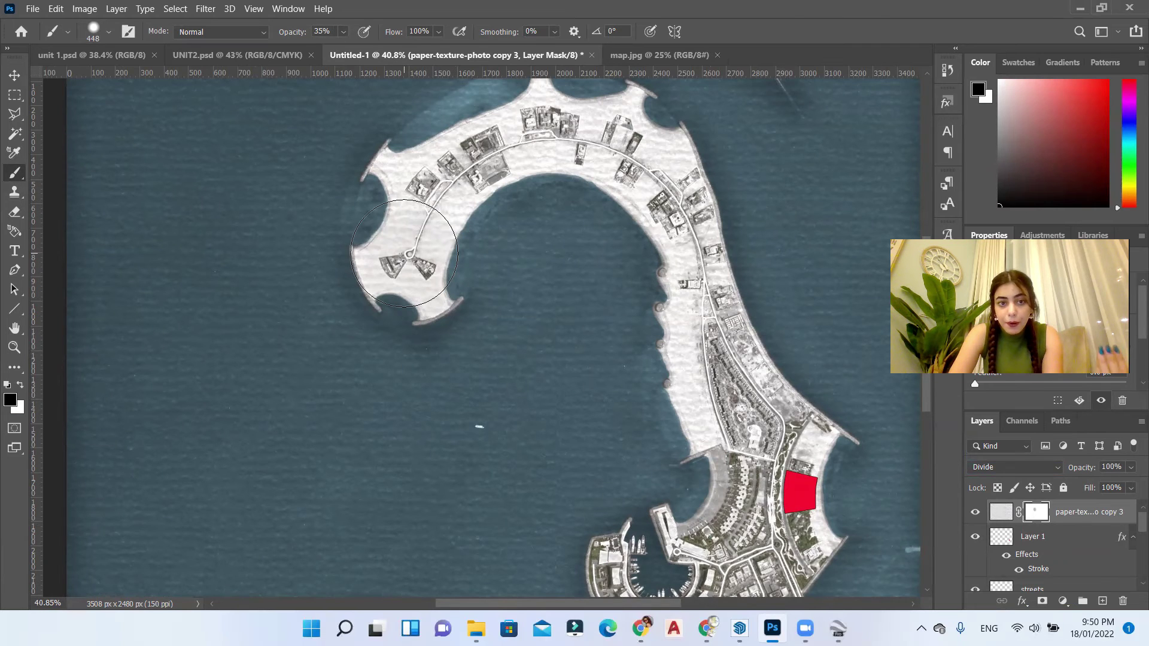
pyautogui.scroll(1, 405, 253)
pyautogui.scroll(1, 405, 254)
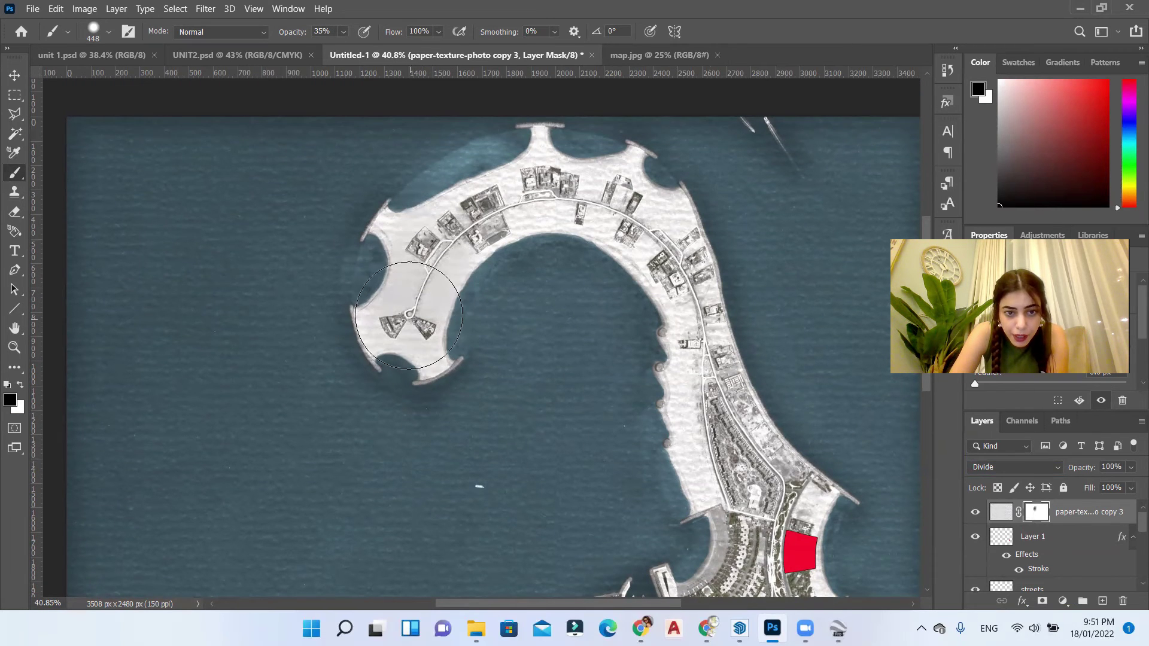
pyautogui.moveTo(446, 231); pyautogui.dragTo(486, 203)
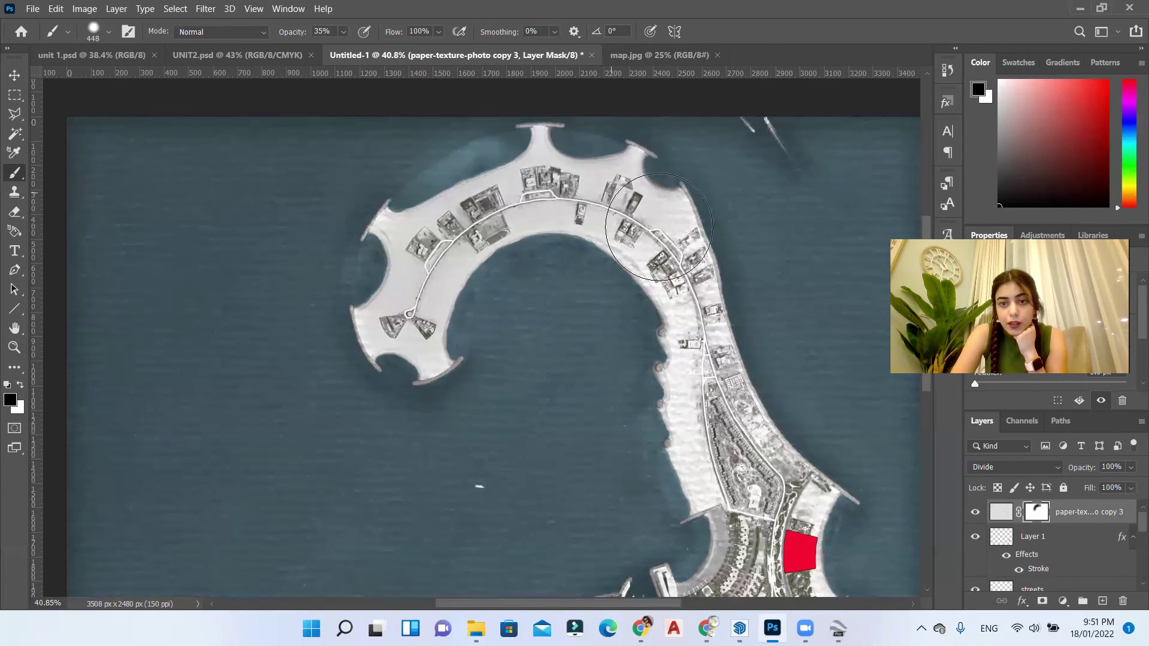
pyautogui.scroll(-1, 664, 236)
pyautogui.moveTo(670, 207)
pyautogui.mouseDown()
pyautogui.moveTo(730, 418)
pyautogui.moveTo(781, 407)
pyautogui.moveTo(772, 496)
pyautogui.moveTo(701, 509)
pyautogui.mouseUp()
pyautogui.scroll(-1, 736, 413)
pyautogui.scroll(-1, 771, 491)
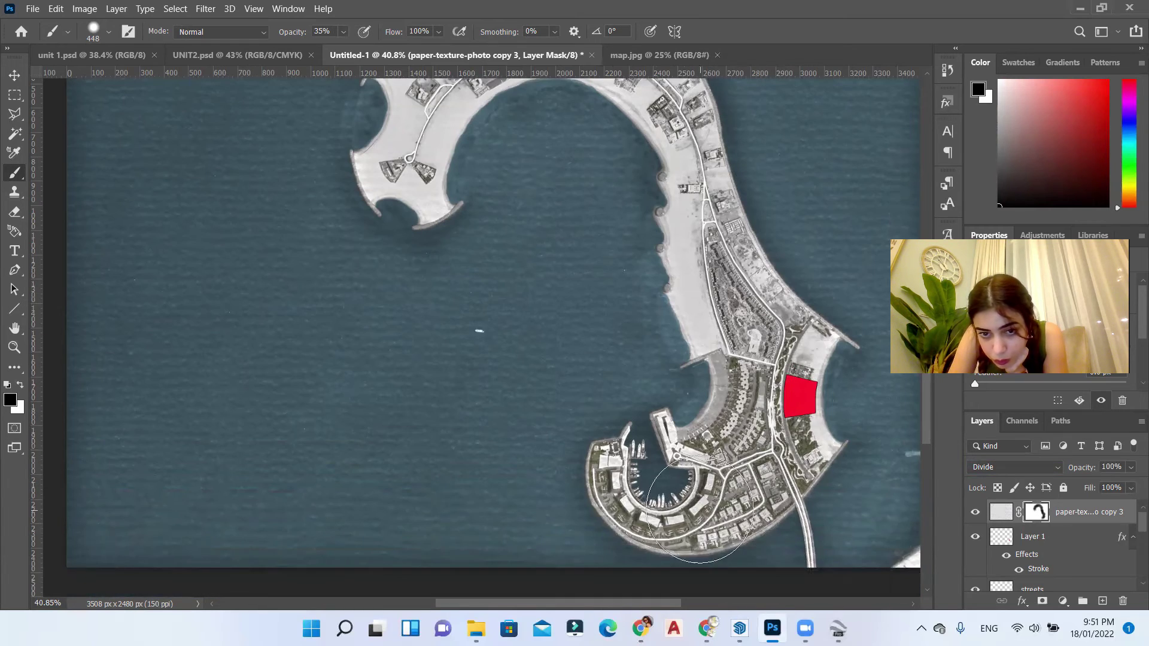
pyautogui.scroll(3, 631, 472)
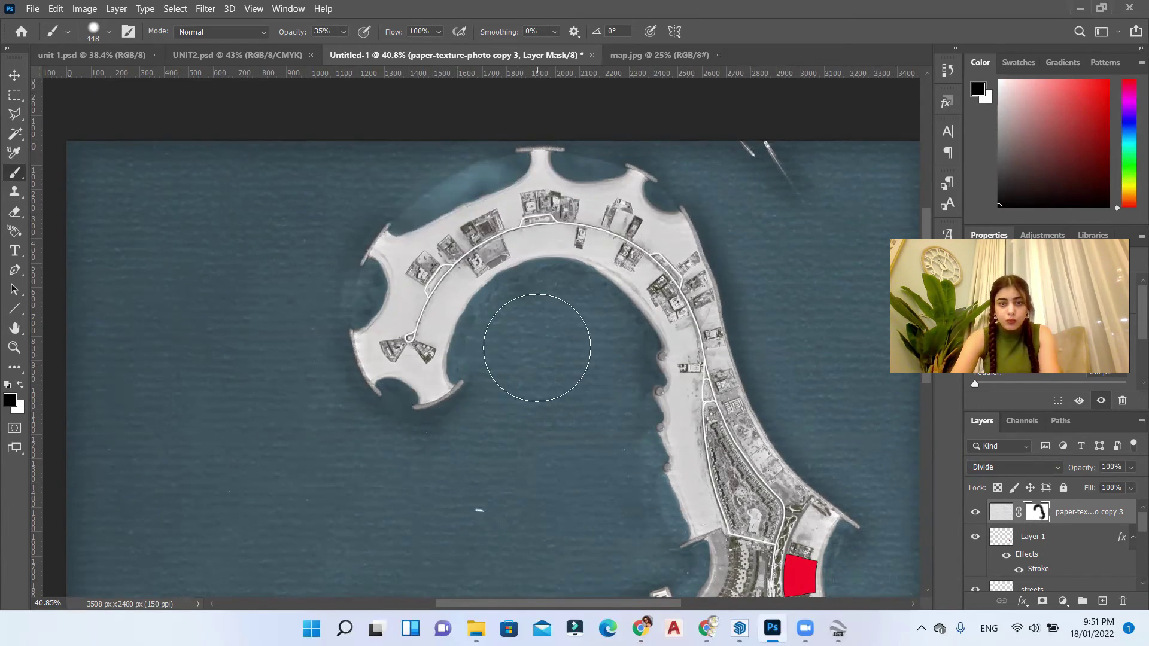
pyautogui.scroll(-2, 538, 347)
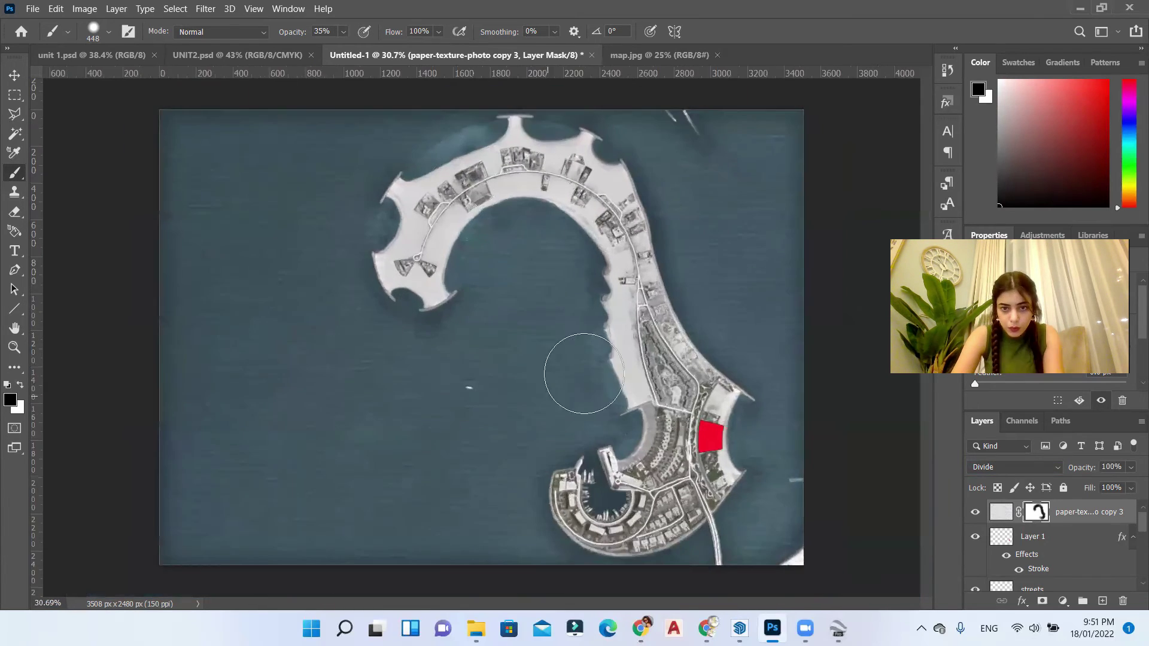
# Step: Place the yacht image and shrink it to boat size on the water
pyautogui.click(14, 76)
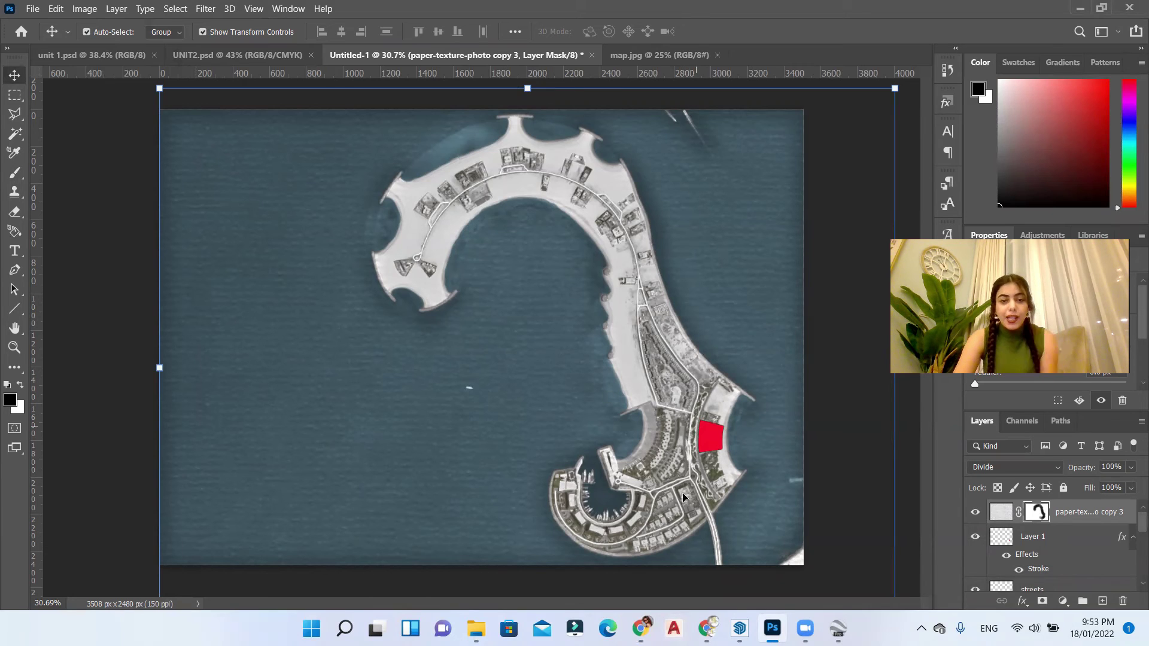
pyautogui.moveTo(475, 629)
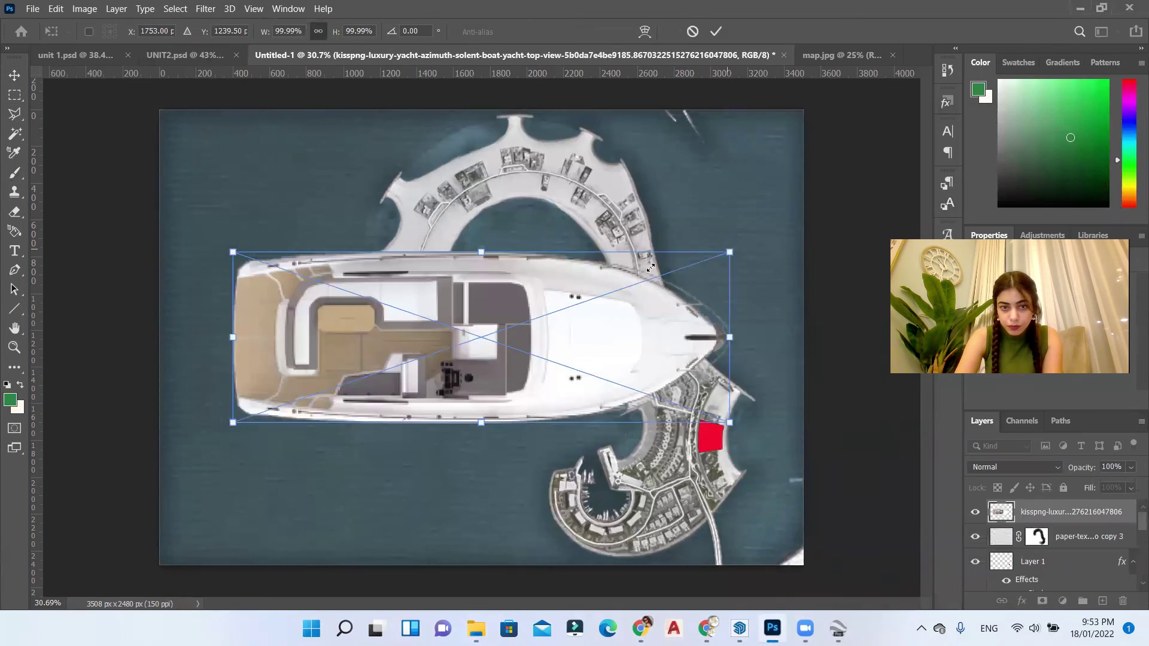
pyautogui.moveTo(650, 268); pyautogui.dragTo(308, 379)
pyautogui.moveTo(323, 423); pyautogui.dragTo(754, 406)
pyautogui.press('Return')
# Step: Move the yacht beside the existing white boat and give it a drop shadow
pyautogui.scroll(8, 305, 401)
pyautogui.scroll(10, 838, 386)
pyautogui.moveTo(745, 440); pyautogui.dragTo(651, 405)
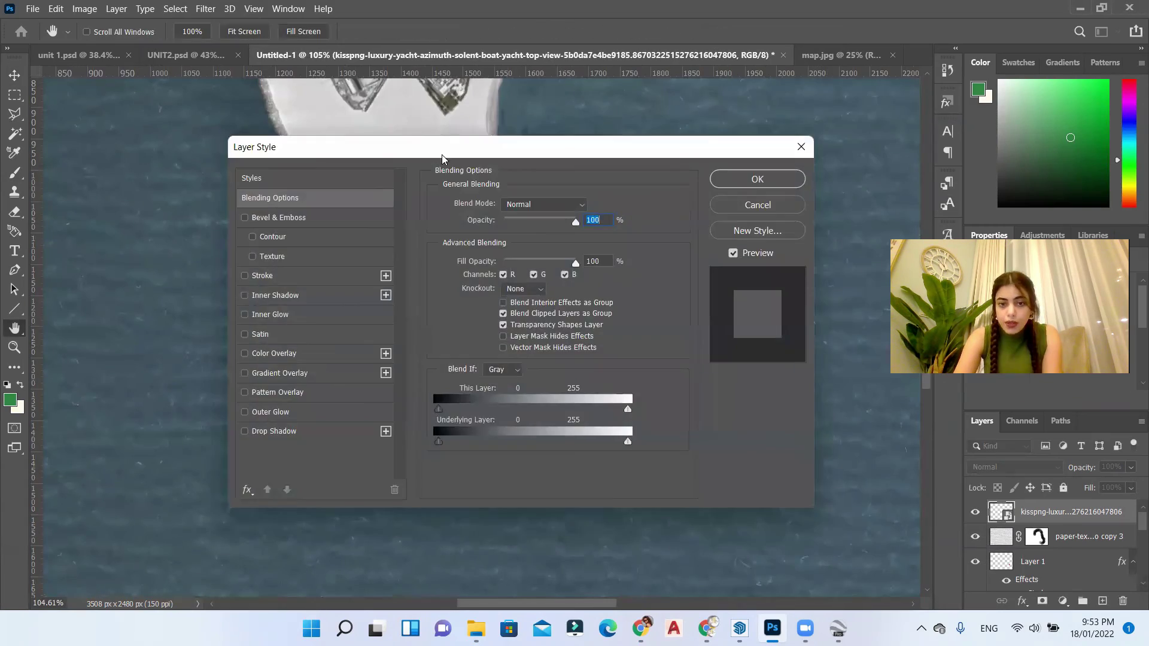
pyautogui.moveTo(443, 158); pyautogui.dragTo(785, 116)
pyautogui.click(616, 389)
pyautogui.click(1099, 137)
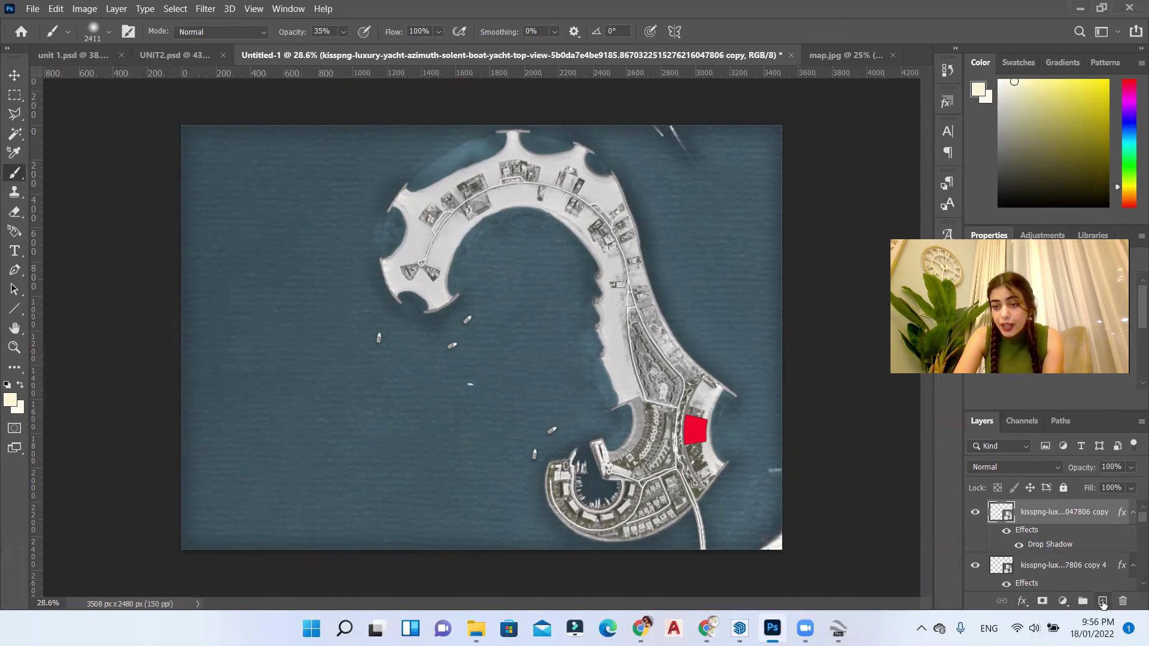
# Step: Paint a pale cream wash over the lower-left corner on a new layer at 50% opacity
pyautogui.click(1103, 601)
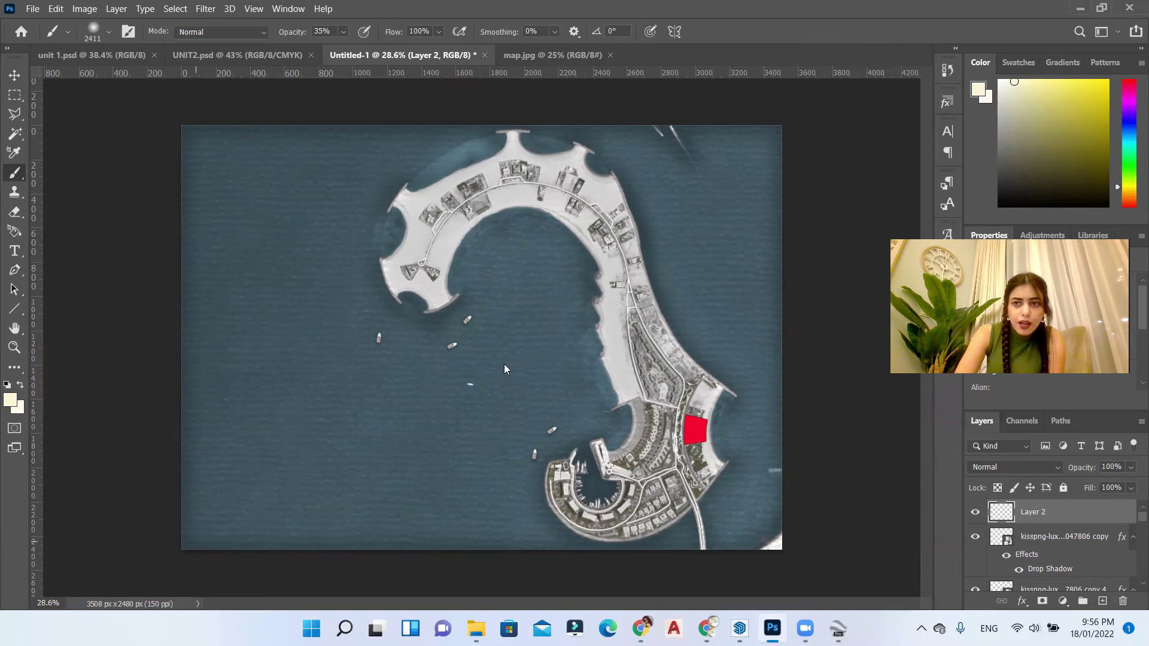
pyautogui.click(1015, 82)
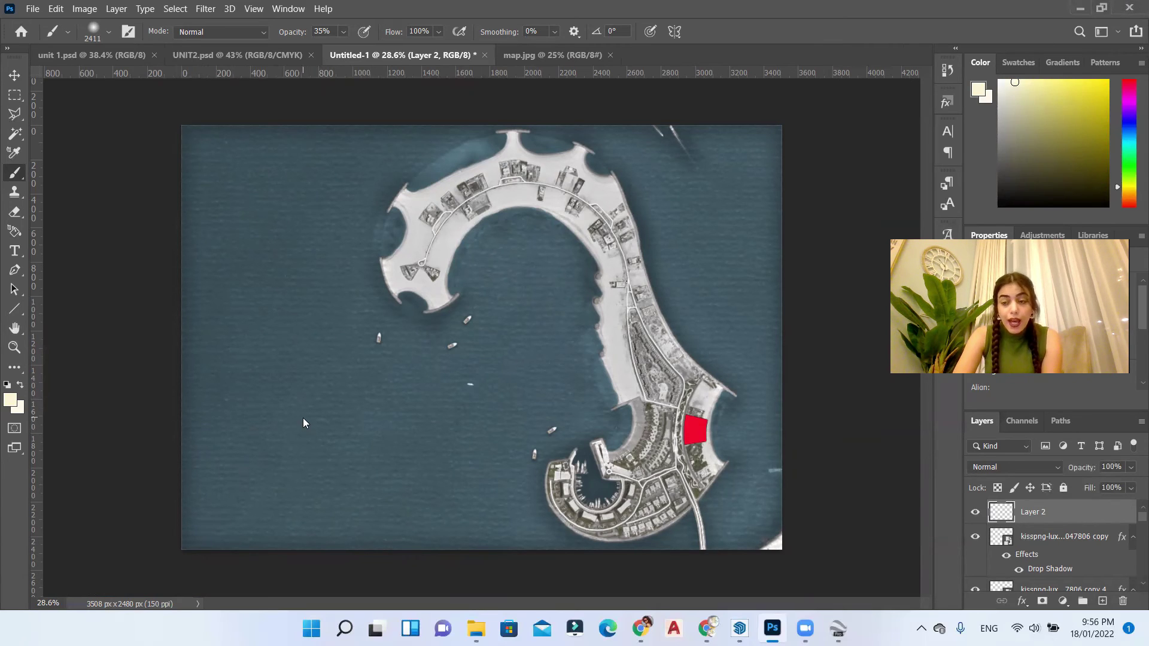
pyautogui.click(137, 565)
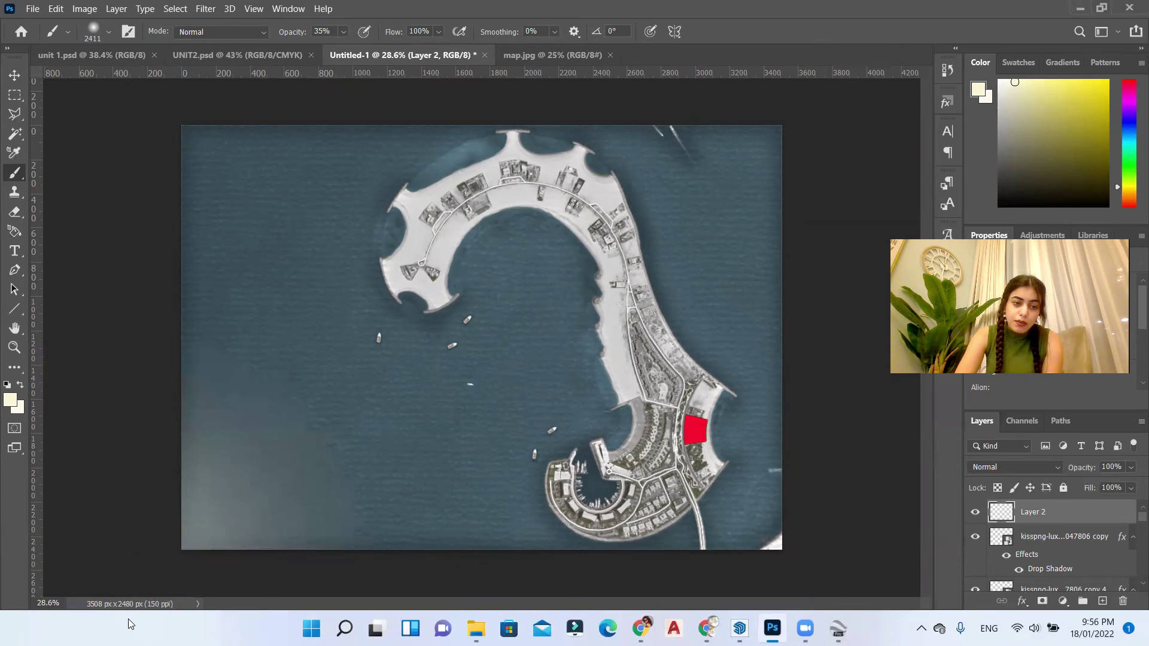
pyautogui.click(177, 558)
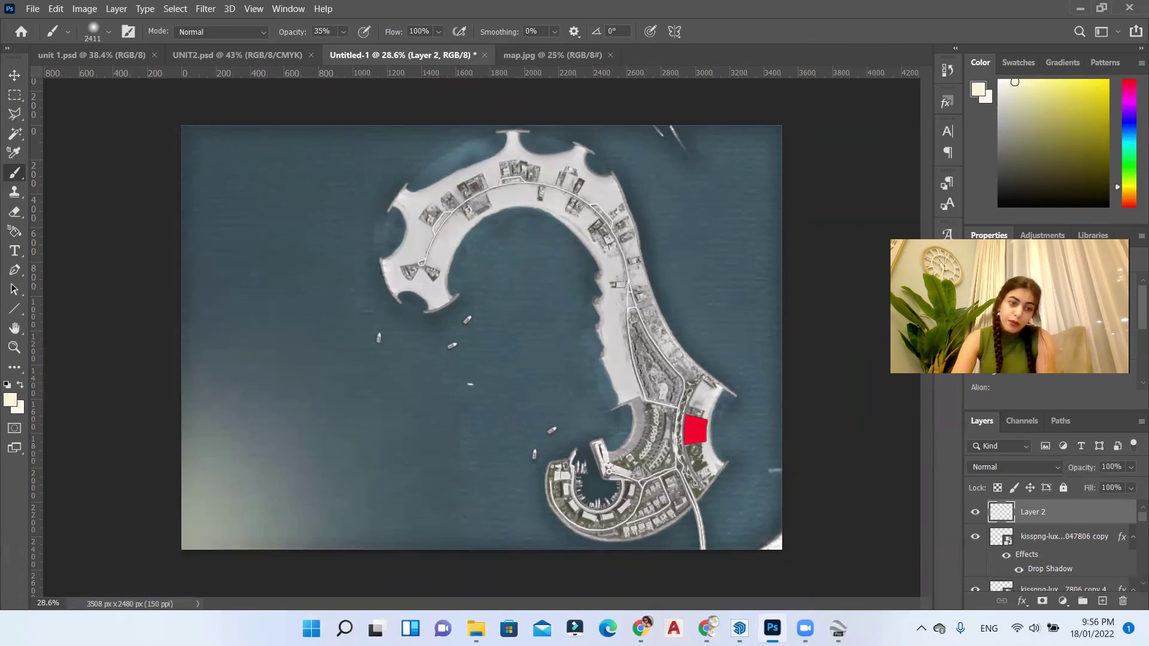
pyautogui.click(220, 524)
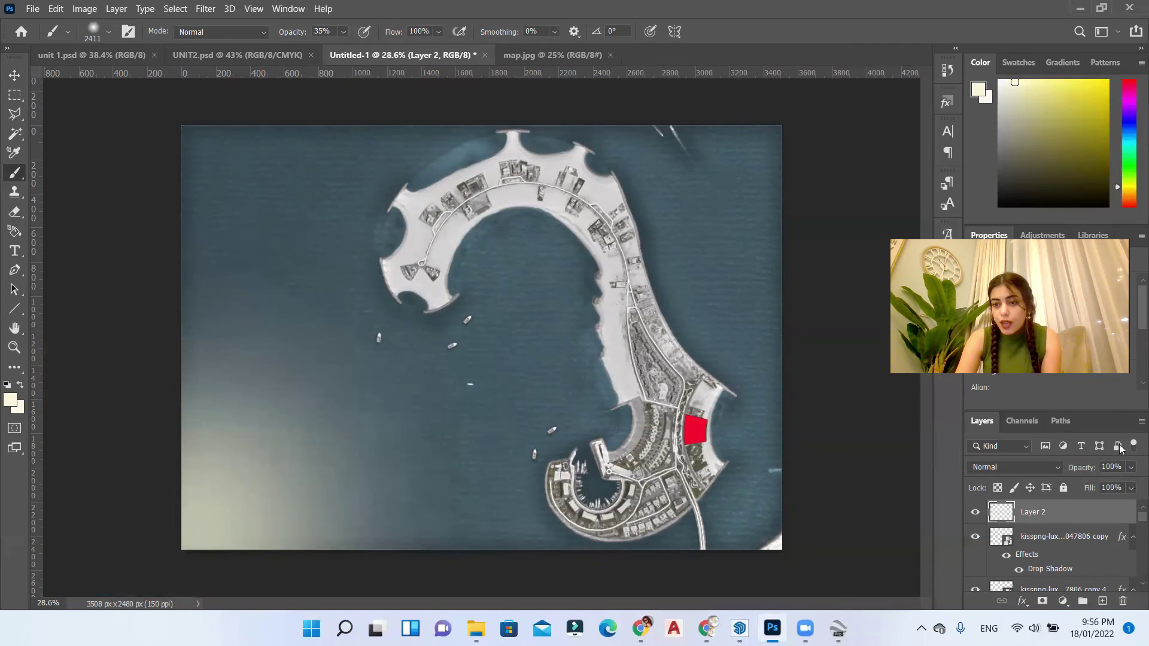
pyautogui.moveTo(1131, 472); pyautogui.dragTo(1098, 486)
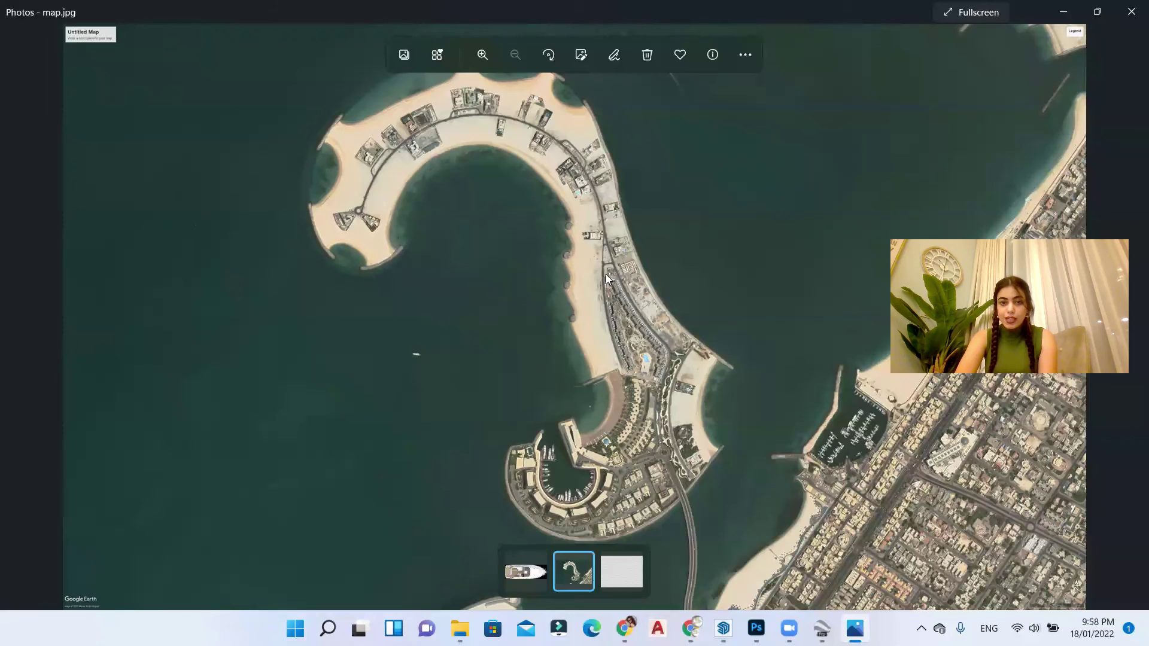
pyautogui.scroll(4, 606, 274)
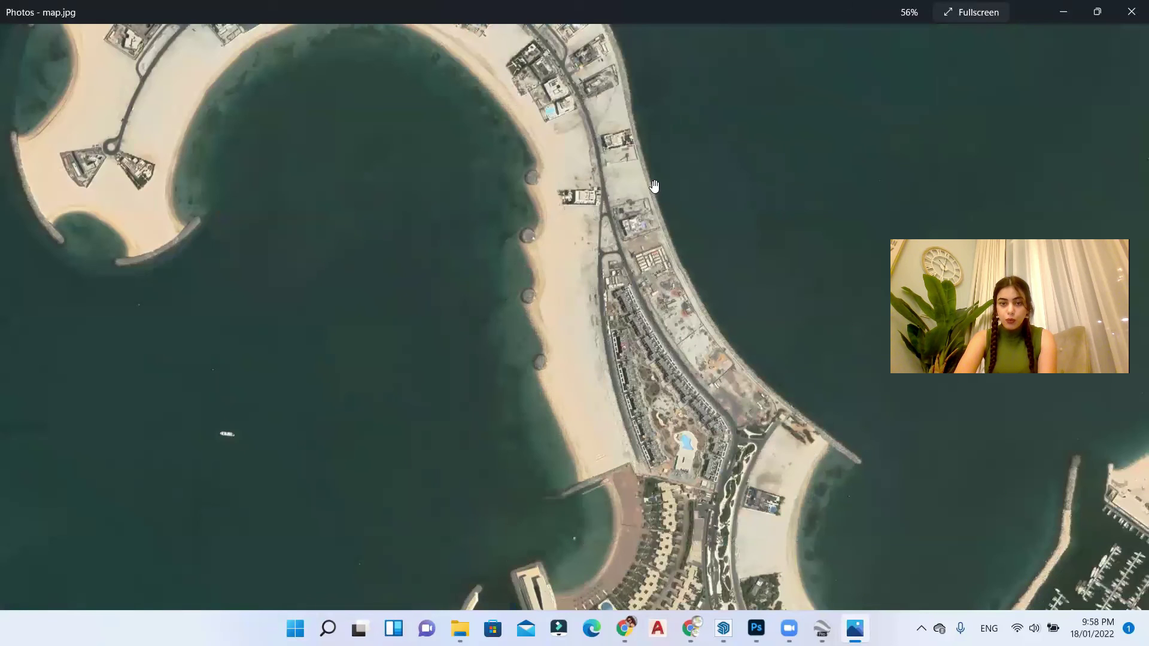
pyautogui.moveTo(742, 550); pyautogui.dragTo(754, 397)
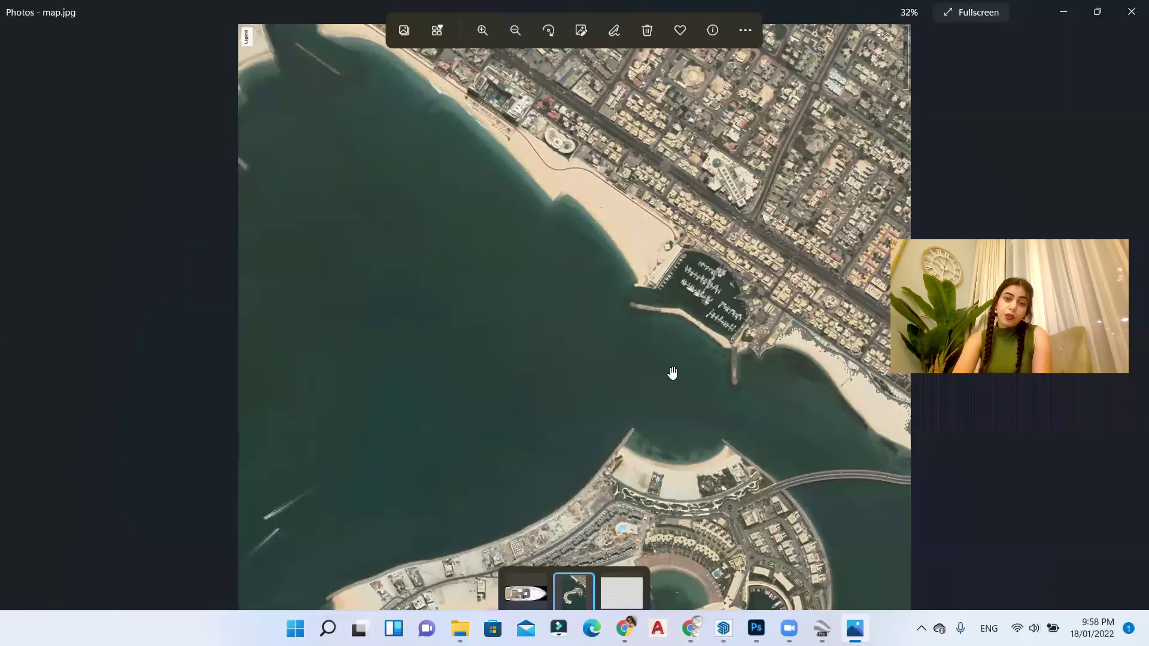
pyautogui.moveTo(669, 395); pyautogui.dragTo(651, 99)
pyautogui.moveTo(659, 349); pyautogui.dragTo(662, 275)
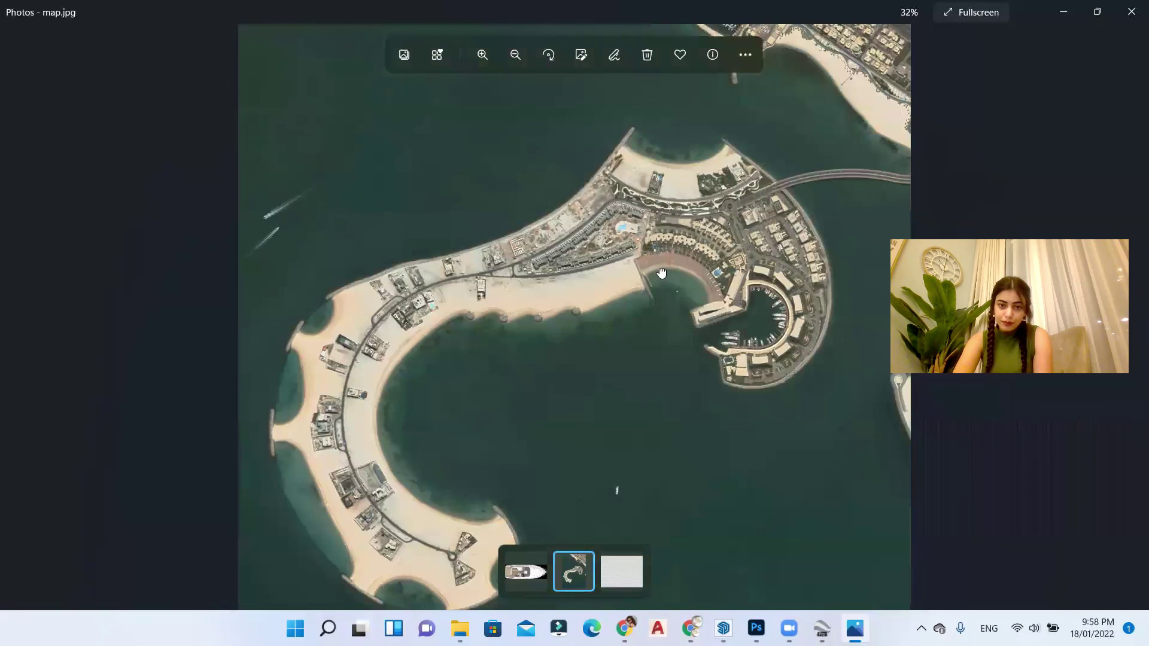
pyautogui.click(1061, 12)
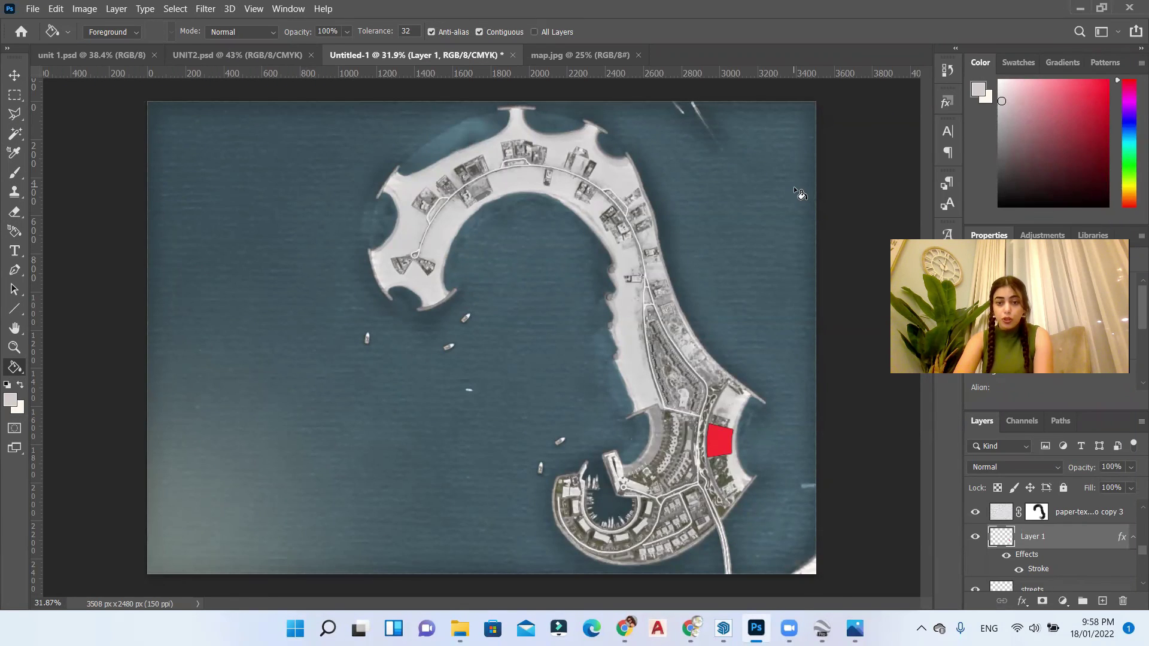
pyautogui.scroll(-1, 573, 293)
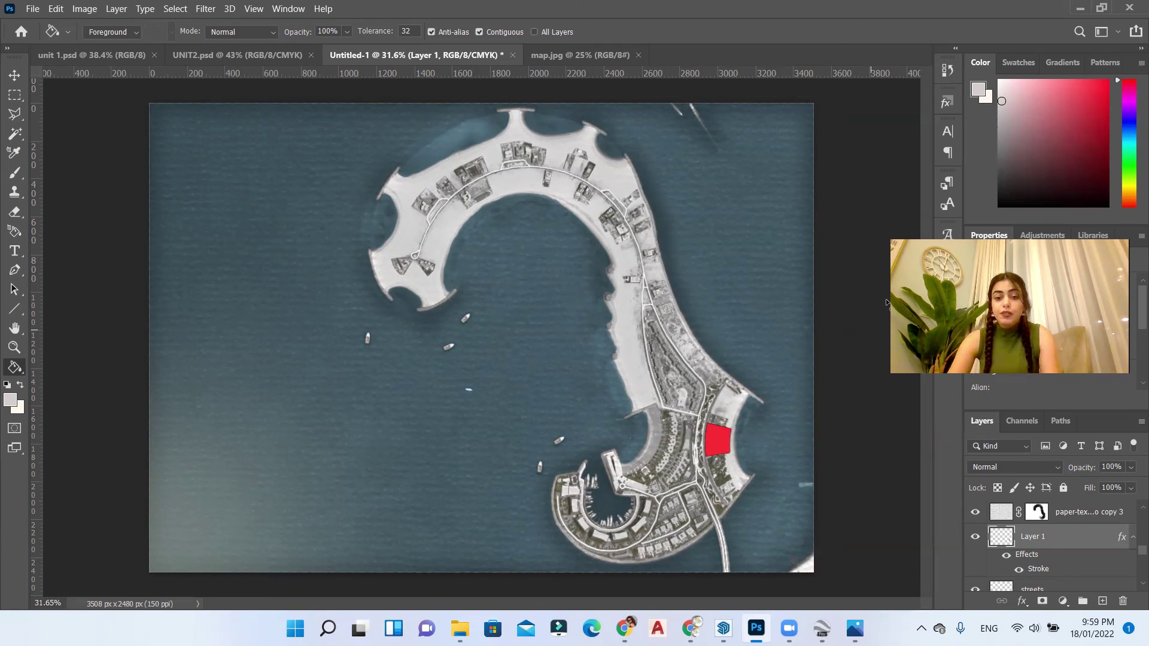
pyautogui.scroll(5, 723, 533)
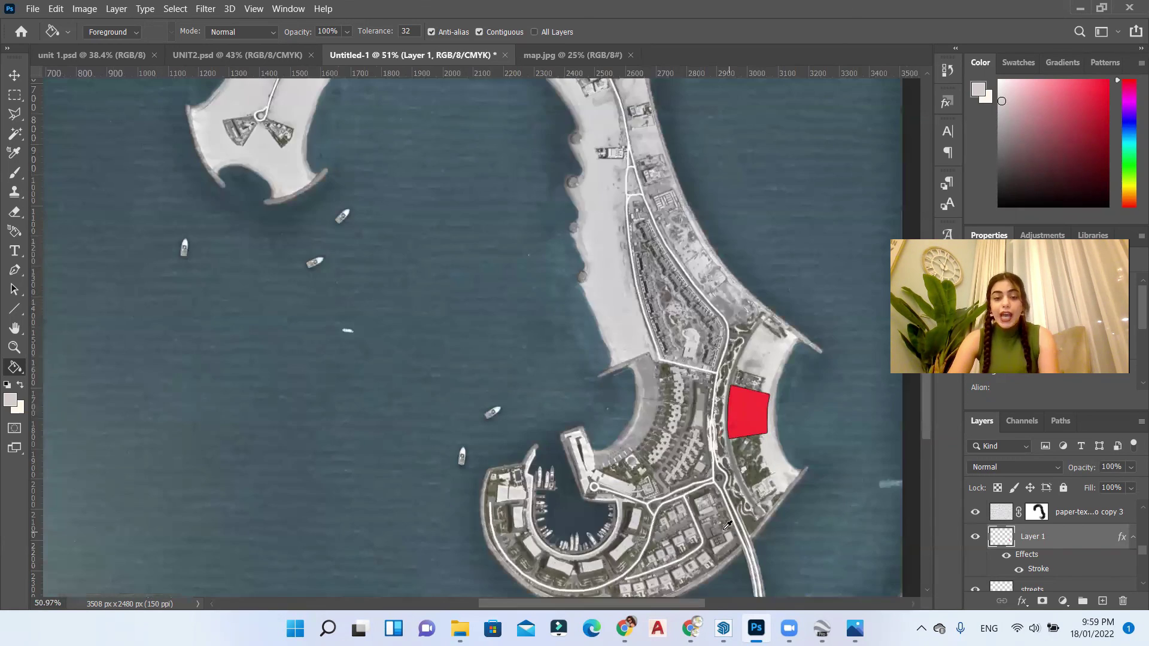
pyautogui.scroll(-4, 723, 533)
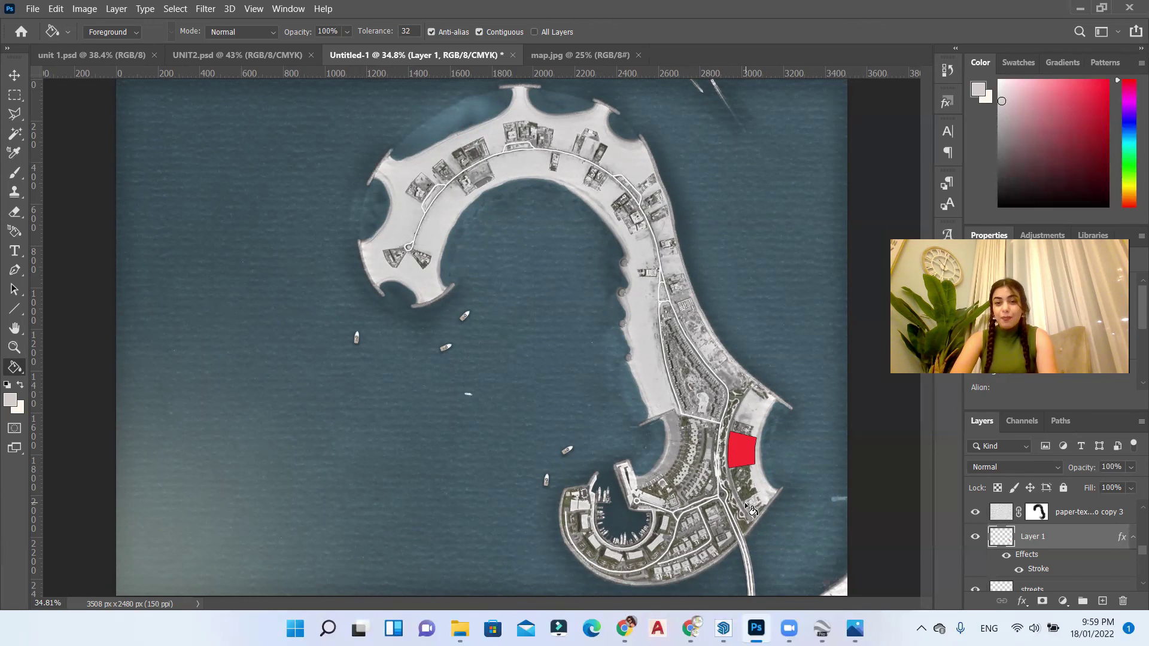
pyautogui.scroll(4, 727, 473)
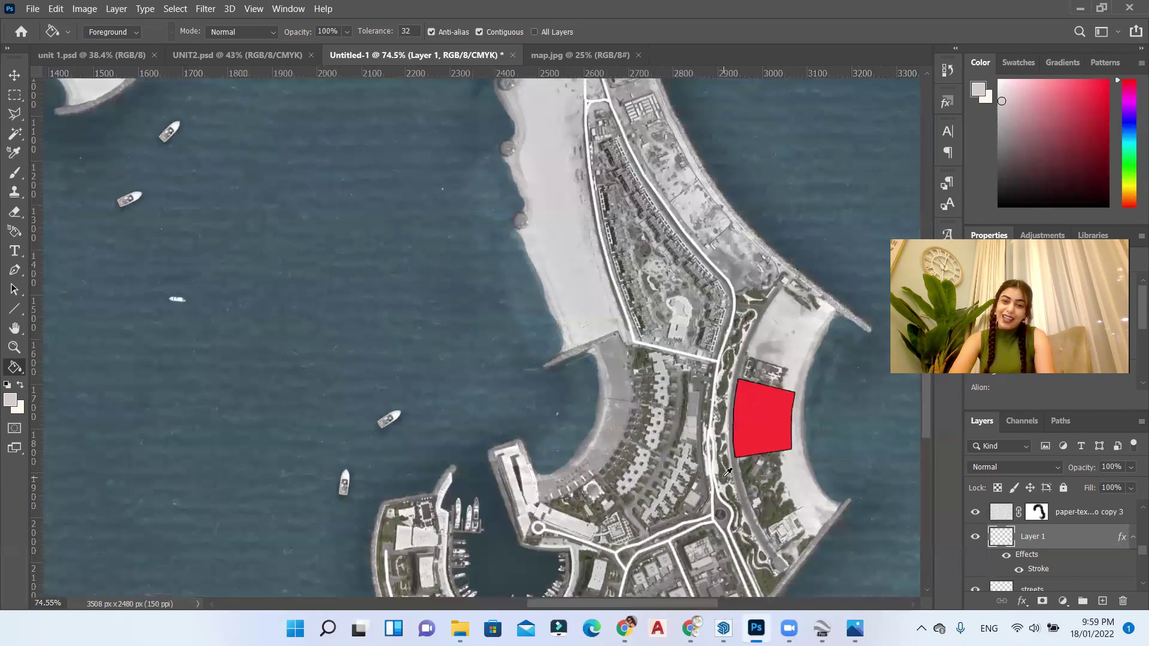
pyautogui.scroll(-5, 727, 473)
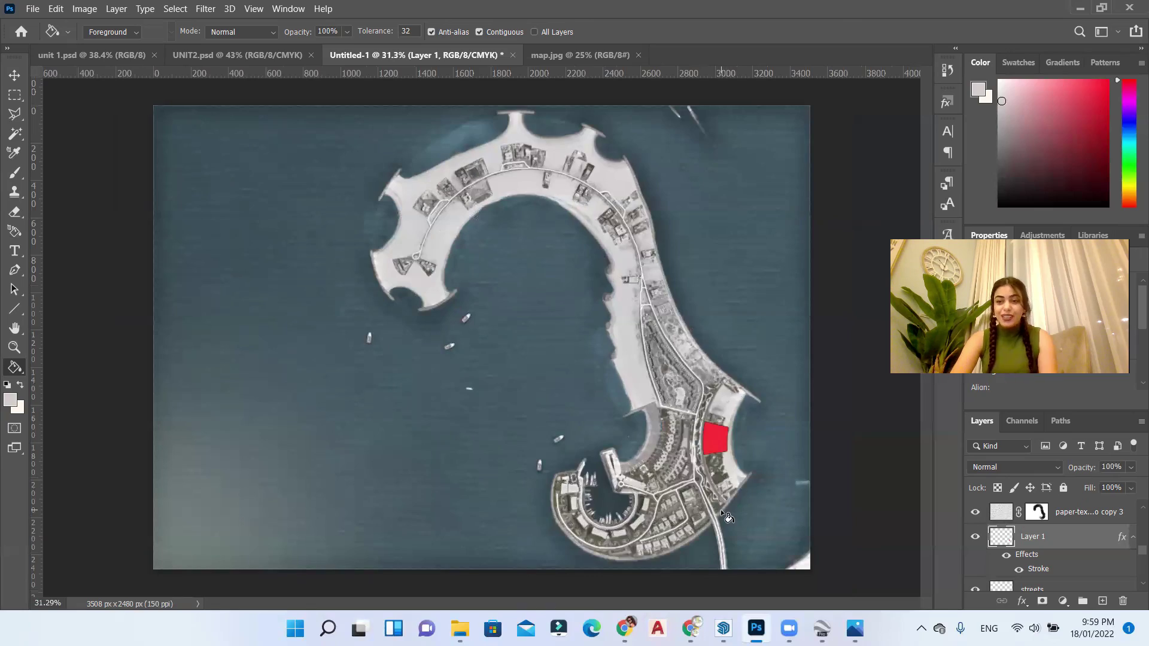